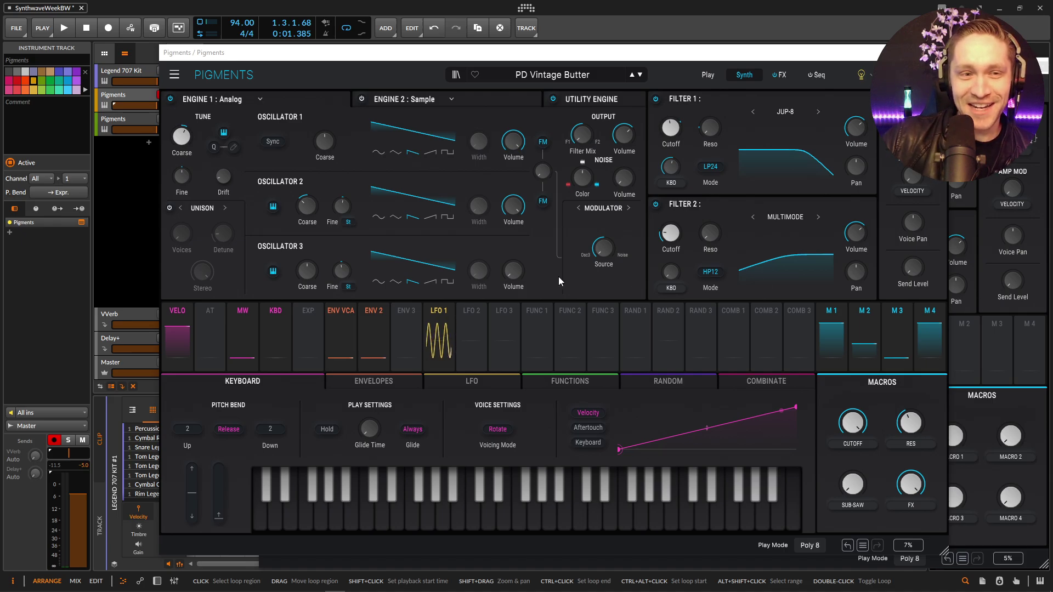
Step: Arrange the PD Vintage Butter and Default Pigments windows so they overlap side by side for comparison
left_click_drag(533, 54, 378, 87)
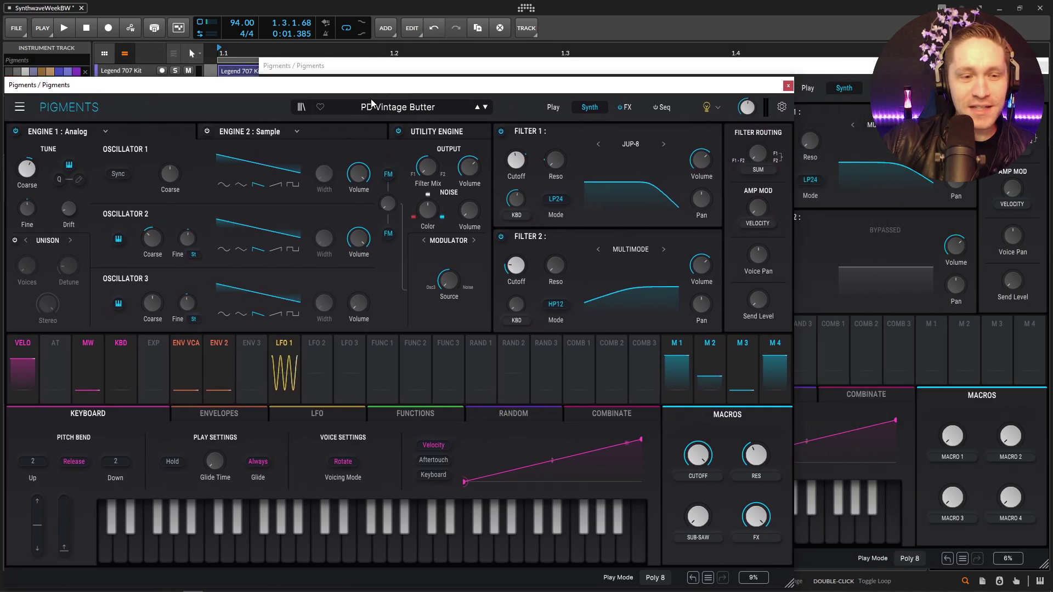
left_click(783, 66)
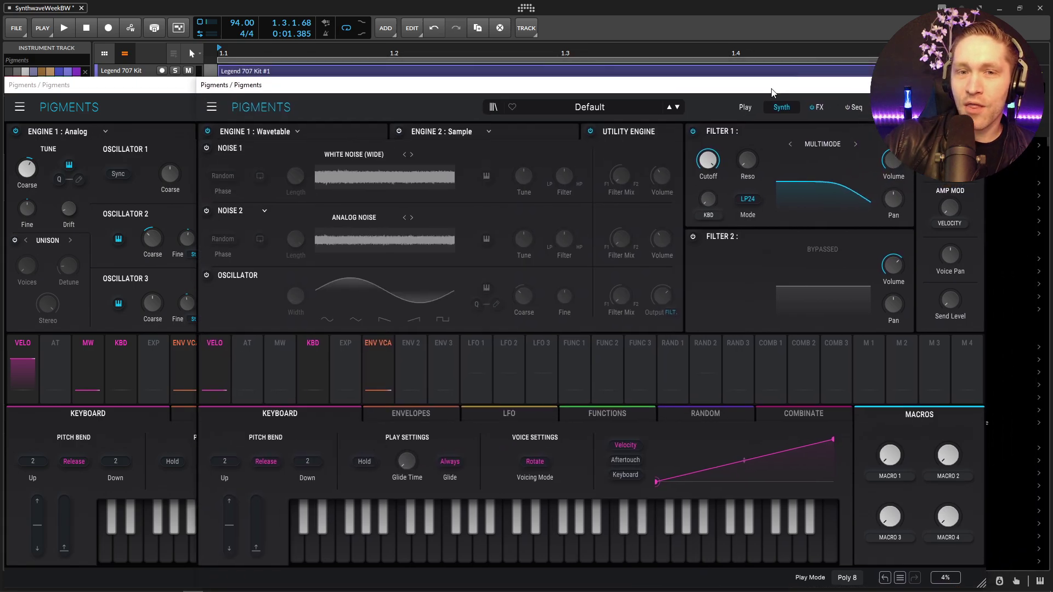
left_click(257, 105)
left_click_drag(163, 86, 192, 85)
left_click(135, 122)
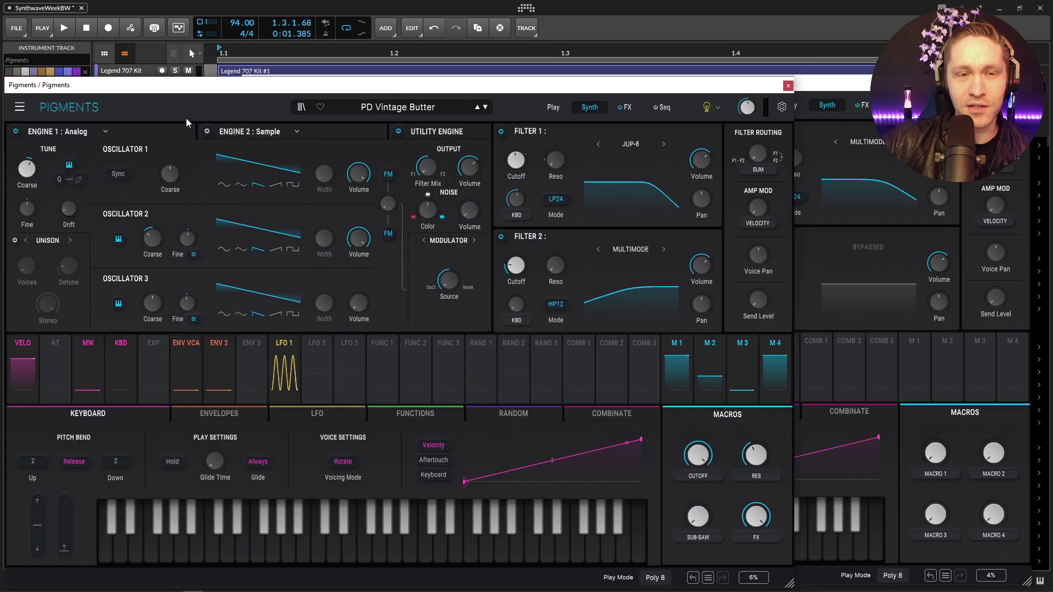
Step: Change Engine 1 of the Default patch from Wavetable to Analog
left_click(837, 87)
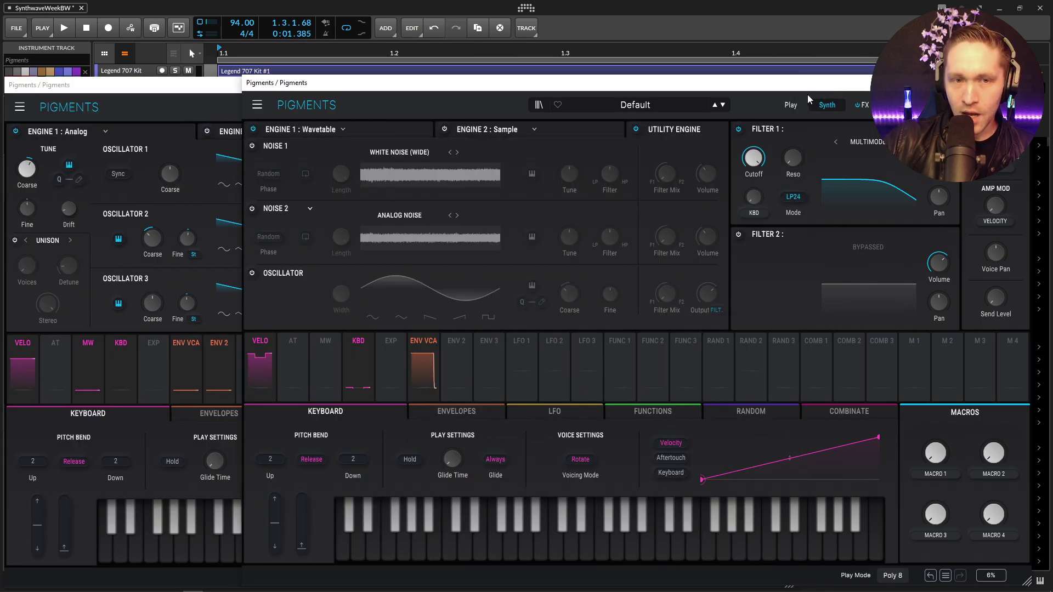
left_click(340, 132)
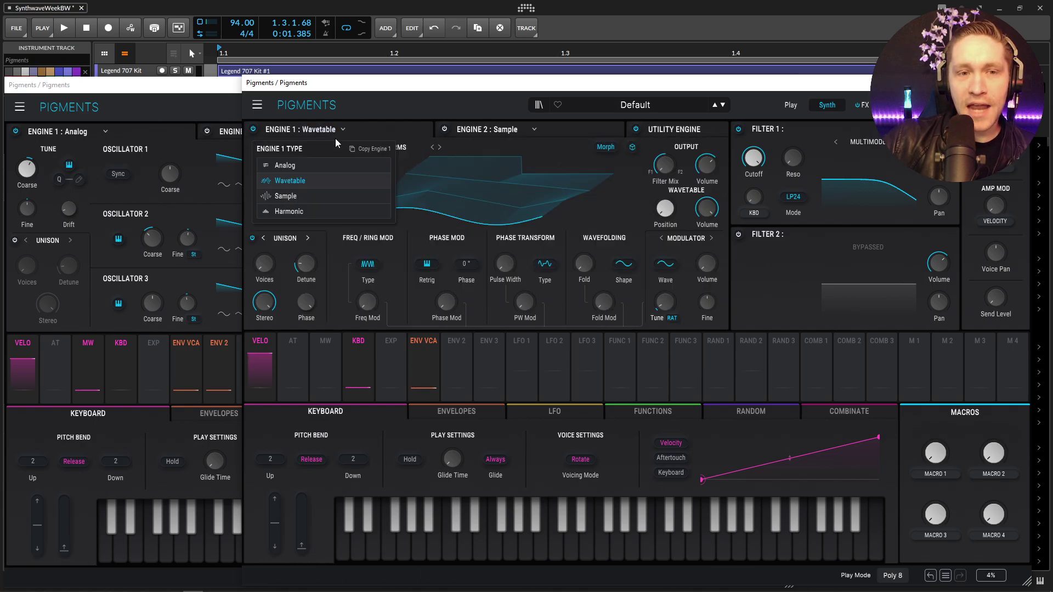
left_click(317, 162)
Step: Raise Oscillator 2's volume and coarse tuning in the Default patch to match PD Vintage Butter
left_click(159, 111)
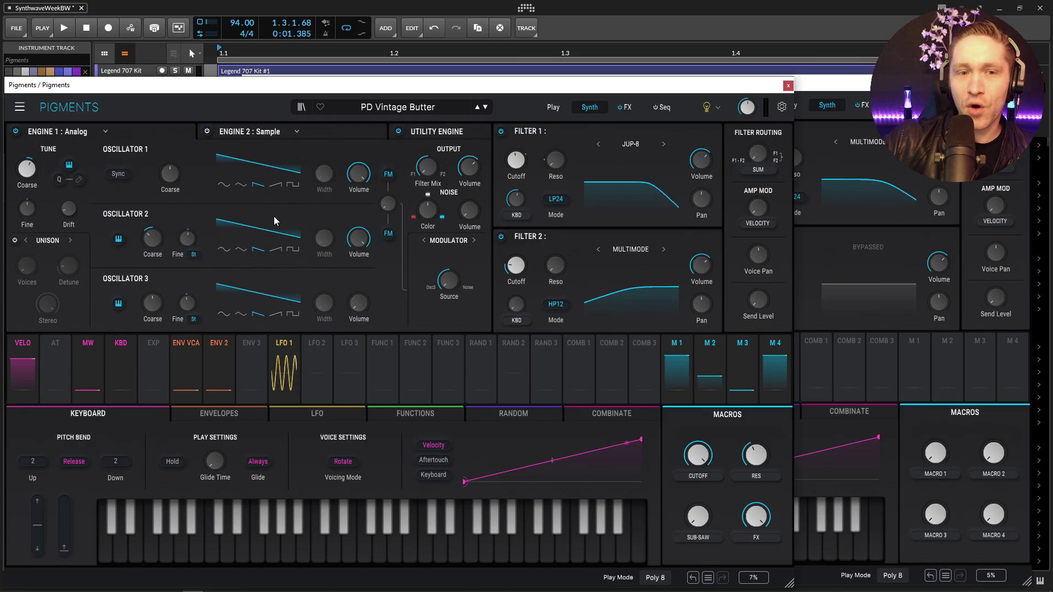
left_click(847, 89)
left_click_drag(596, 239, 596, 184)
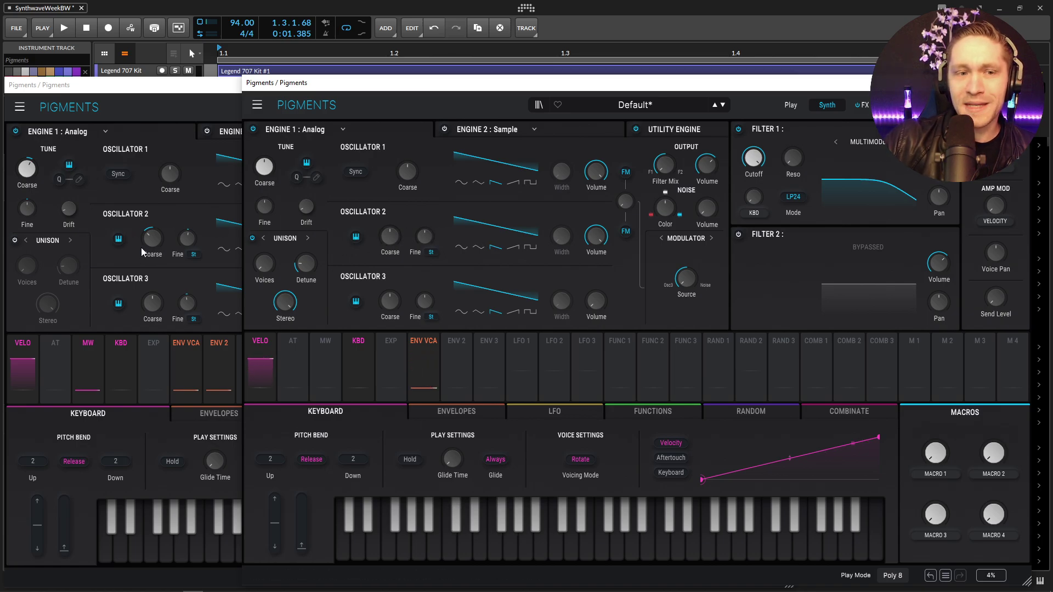
left_click_drag(390, 238, 390, 240)
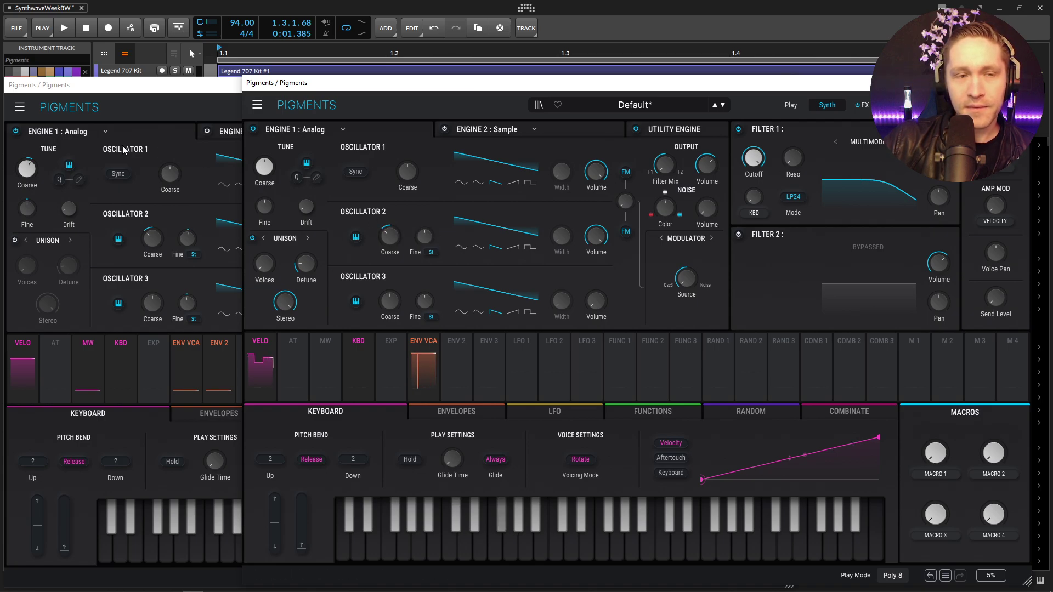
Step: Raise Engine 1's overall coarse tune and slightly adjust its drift in the Default patch to match PD Vintage Butter
left_click_drag(264, 166, 264, 156)
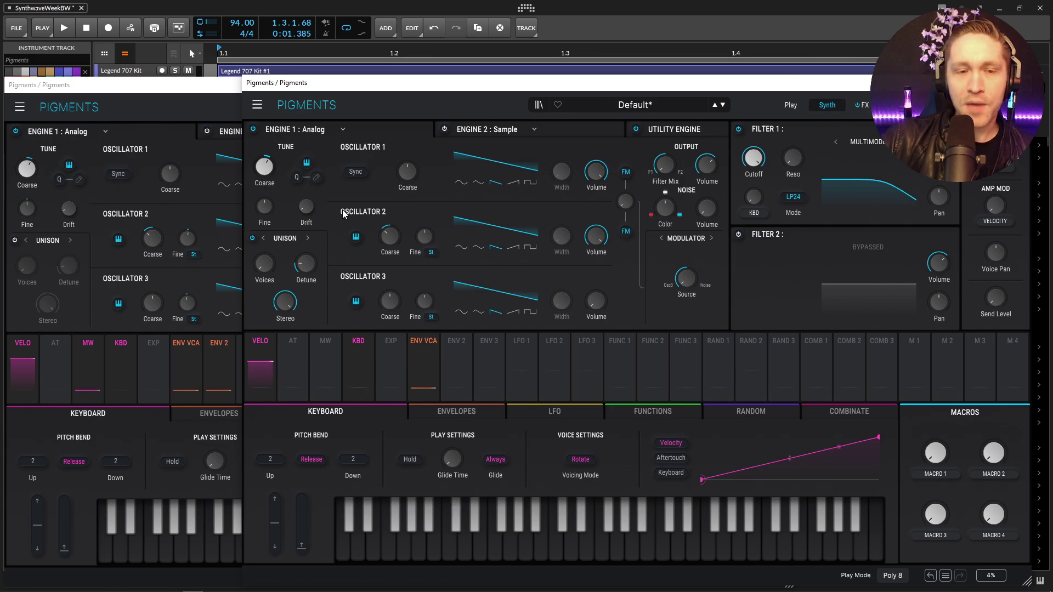
mouse_move(310, 209)
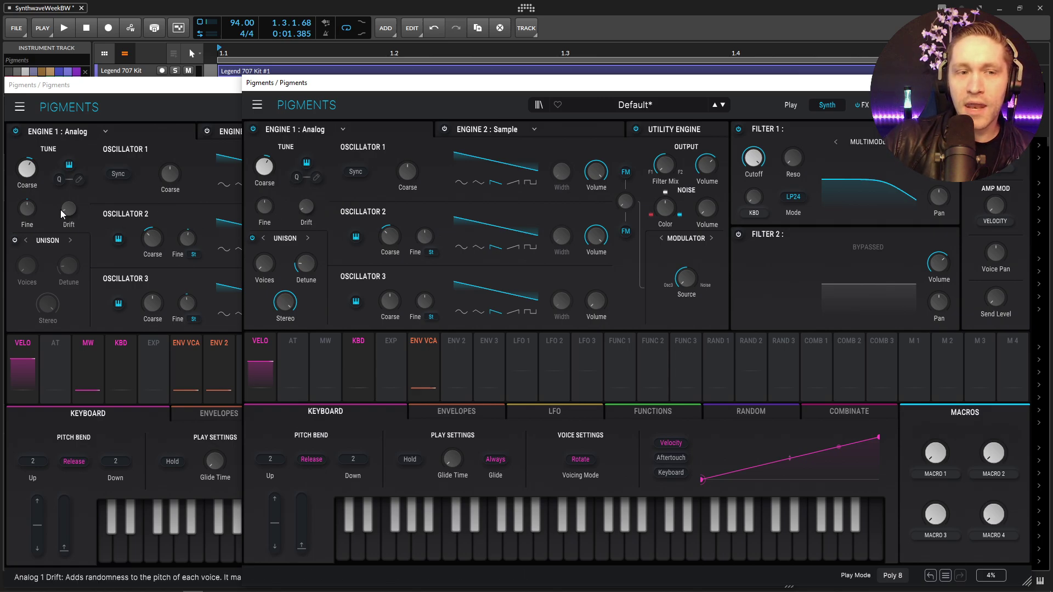
mouse_move(64, 209)
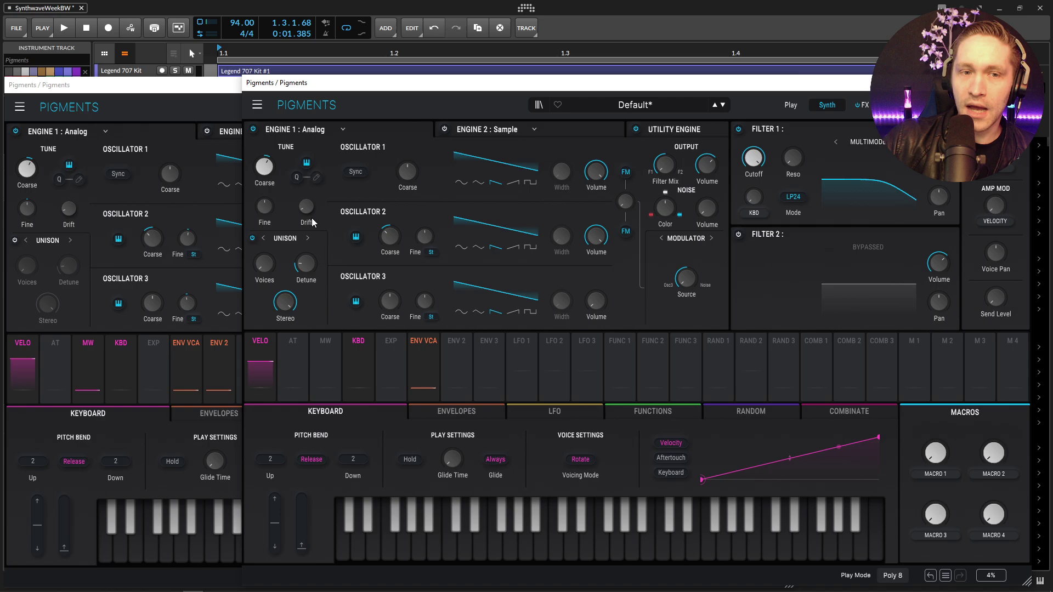
left_click_drag(308, 208, 305, 209)
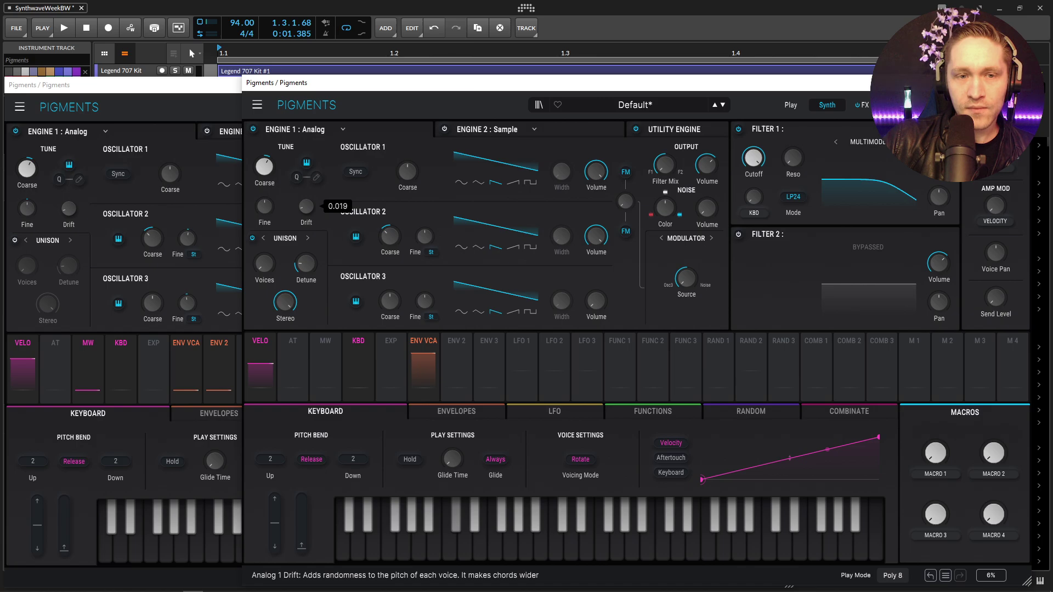
Step: Detune Oscillator 2 of the Default patch with a fine tuning of about 0.056 st, using PD Vintage Butter as reference
left_click(199, 94)
mouse_move(191, 245)
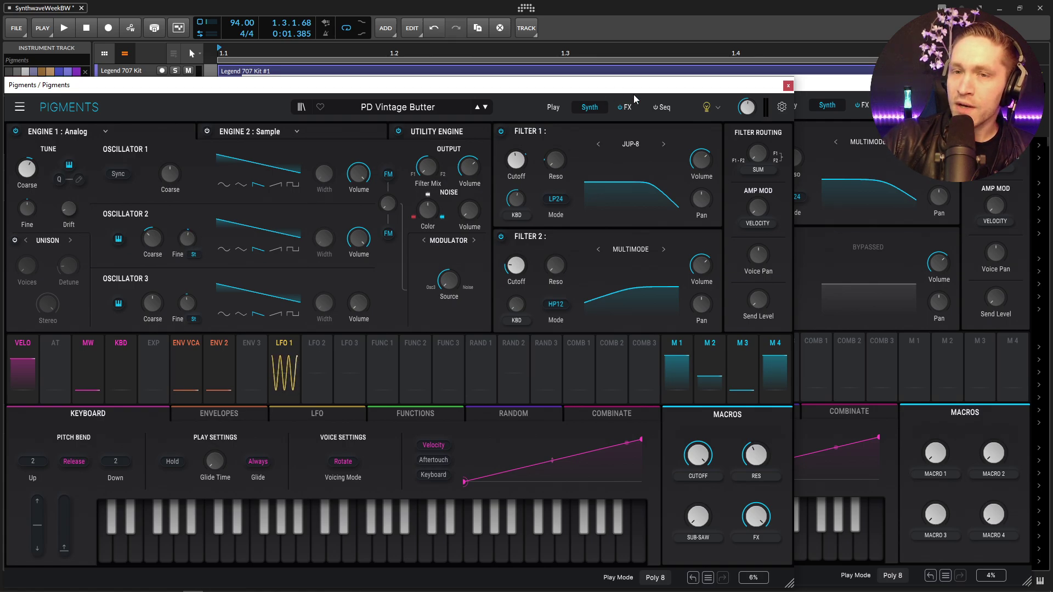
left_click(836, 90)
mouse_move(437, 230)
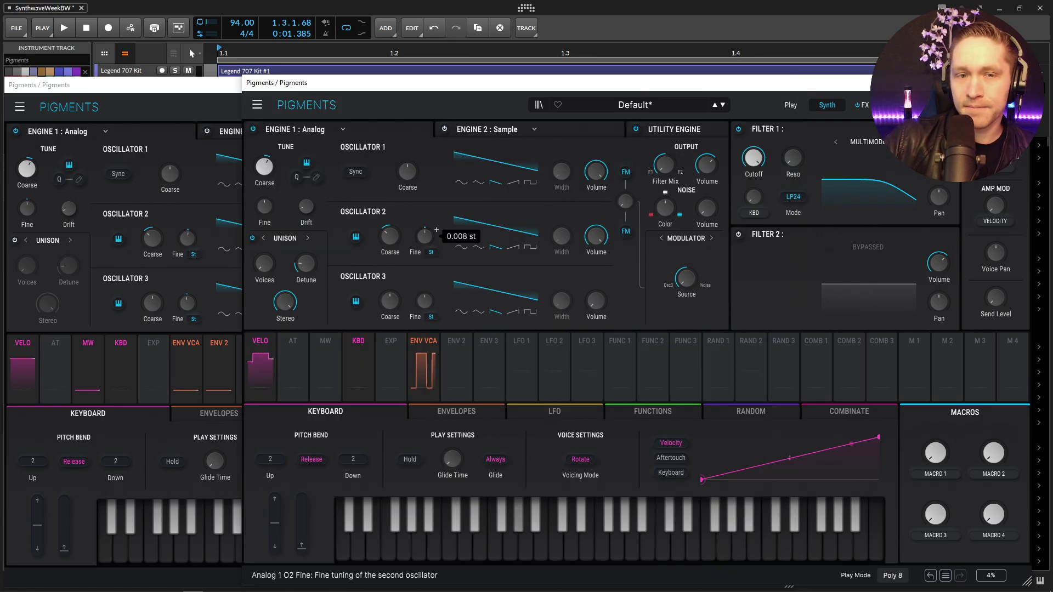
left_click_drag(425, 242, 425, 235)
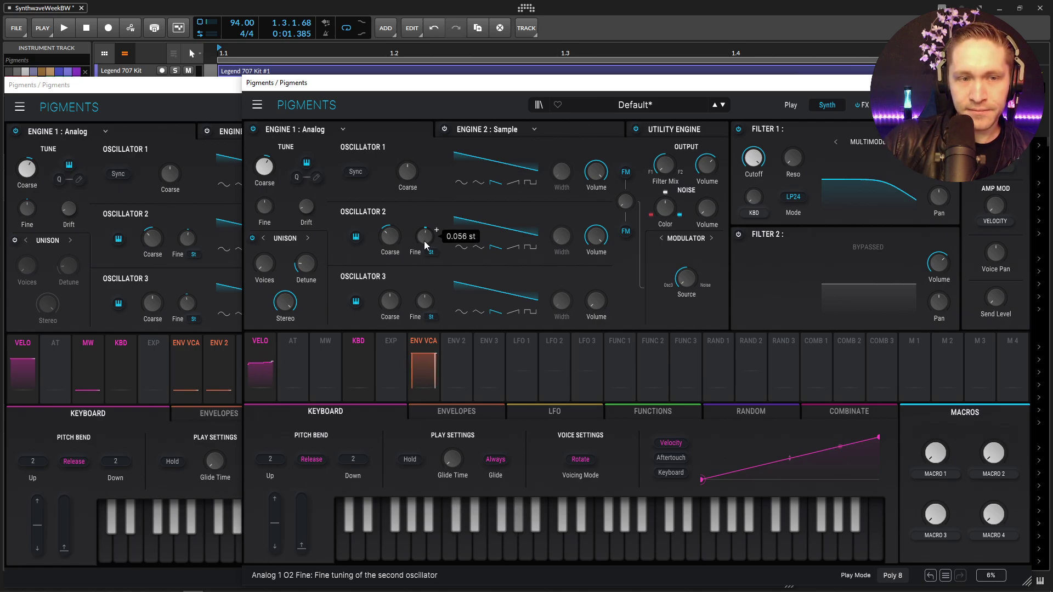
Step: Check PD Vintage Butter's Oscillator 3 tuning, and switch the Default patch's Filter 1 to the JUP-8 type
left_click(235, 104)
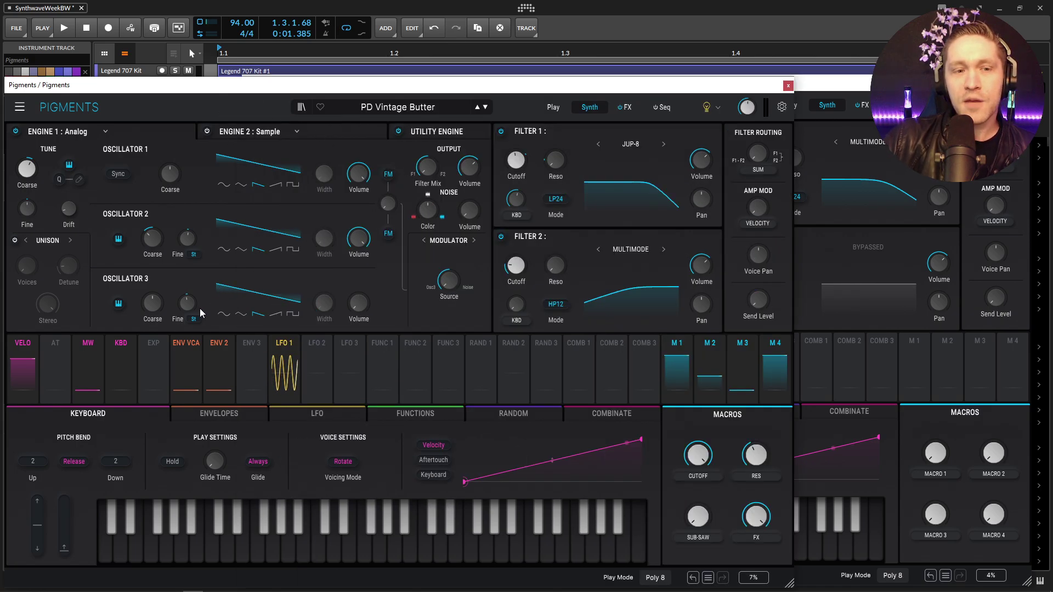
mouse_move(185, 311)
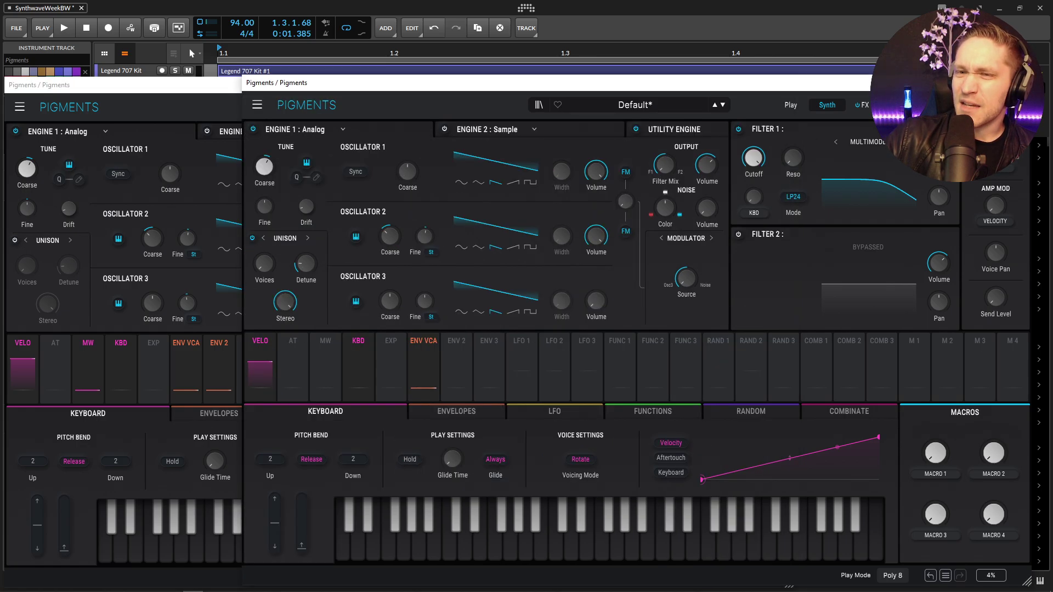
left_click(900, 142)
left_click(900, 142)
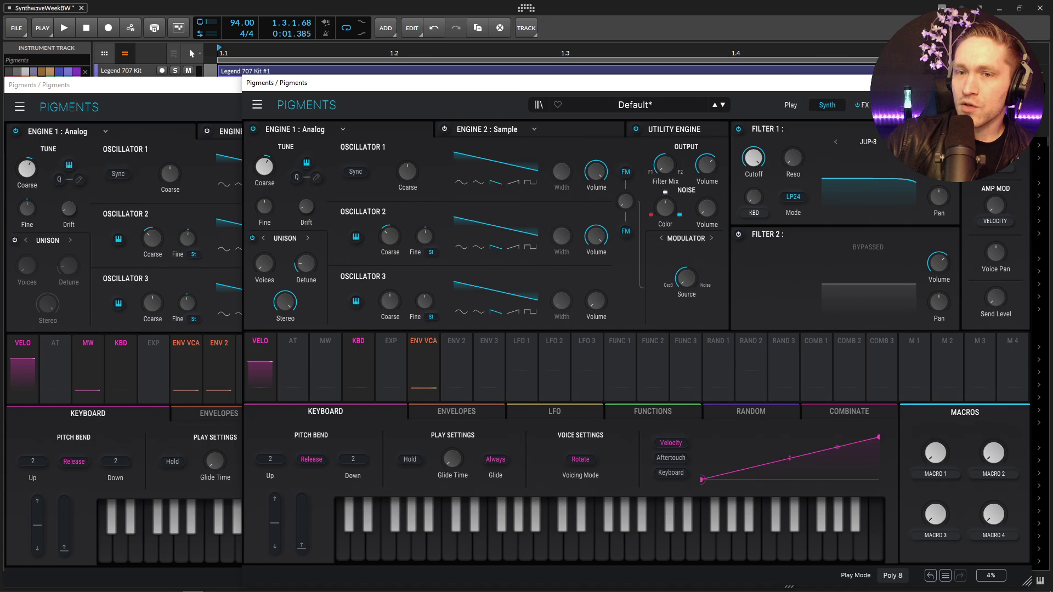
Step: Lower the Default patch's Filter 1 cutoff toward the setting used in PD Vintage Butter
left_click(214, 86)
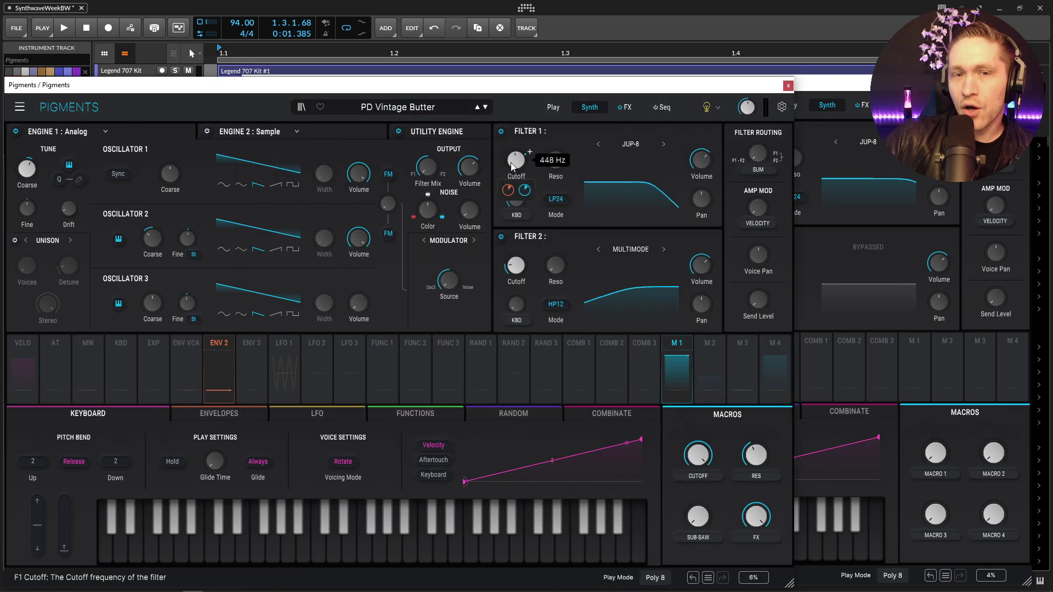
left_click(851, 84)
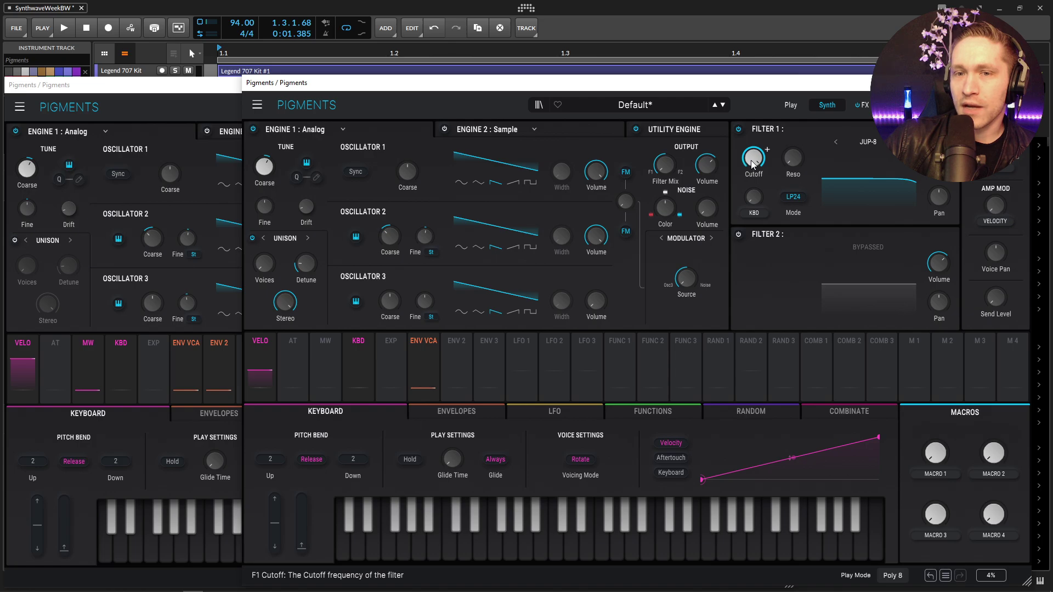
left_click_drag(752, 158, 751, 203)
scroll(767, 150, "up", 2)
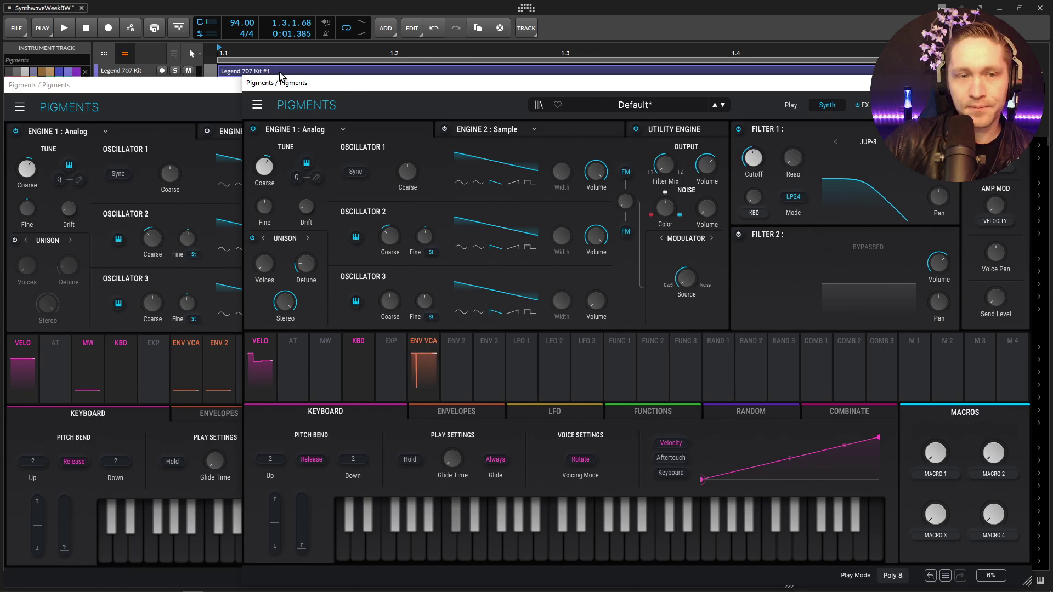
Step: Check PD Vintage Butter's cutoff modulation and assign Env 2 to the Default patch's Filter 1 cutoff with an amount of 0.25
left_click(207, 85)
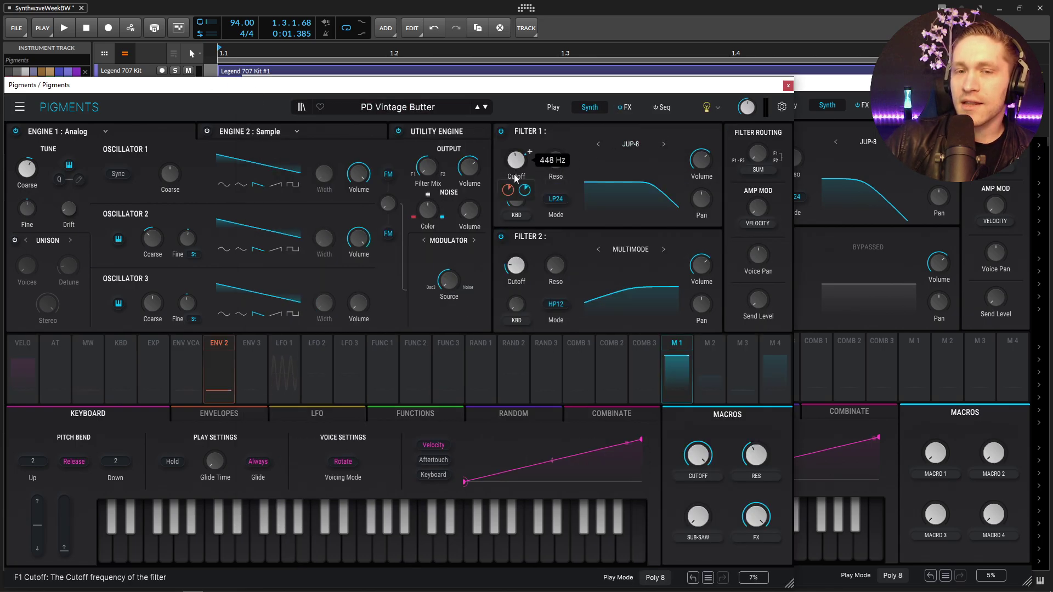
mouse_move(525, 189)
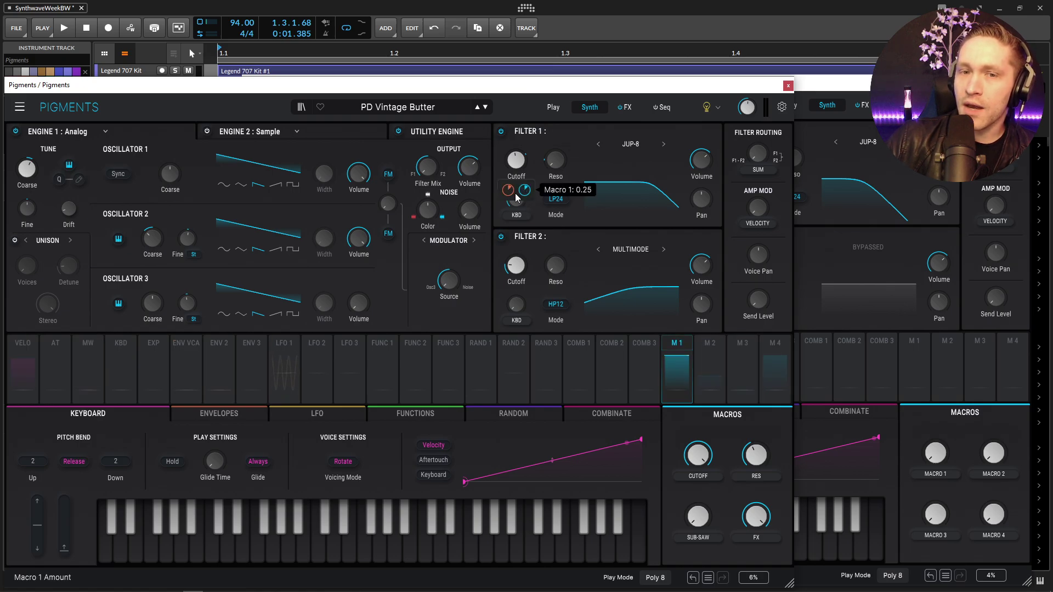
left_click(829, 86)
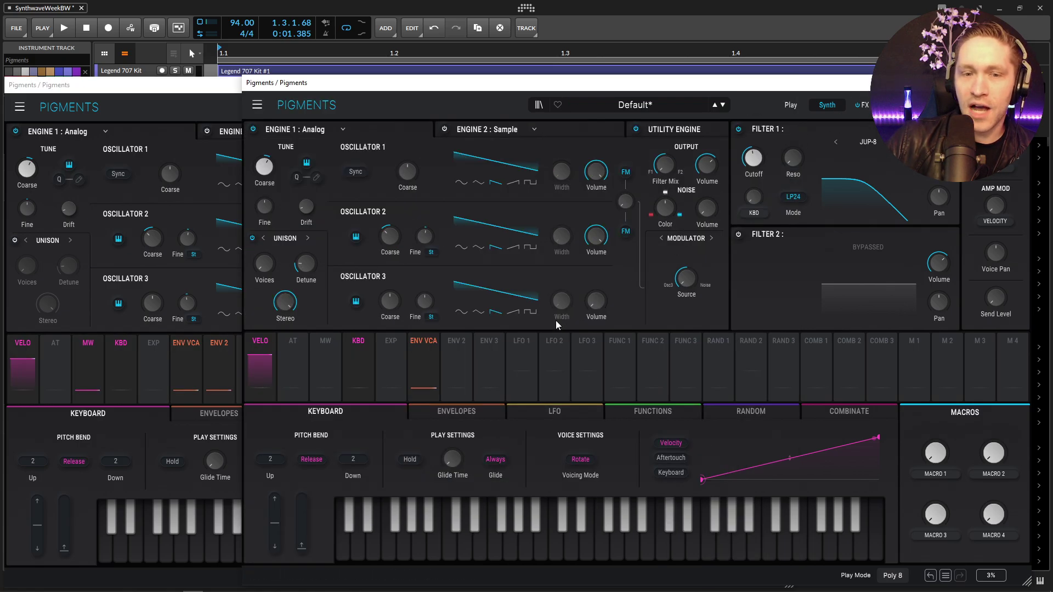
left_click_drag(463, 364, 753, 159)
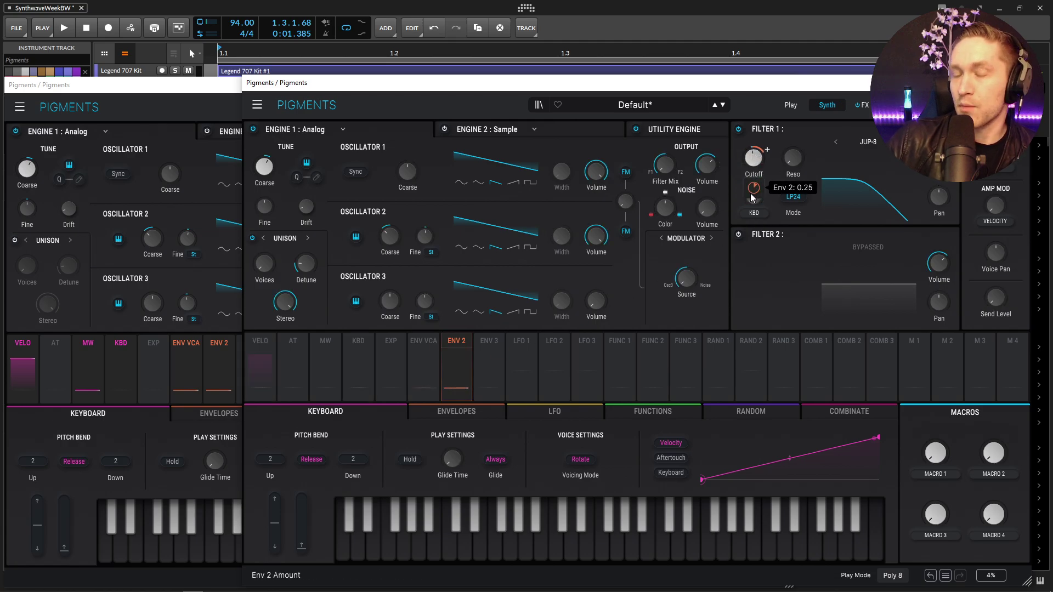
Step: Compare the envelopes of both patches and lengthen the Env VCA decay in the Default patch
left_click(187, 97)
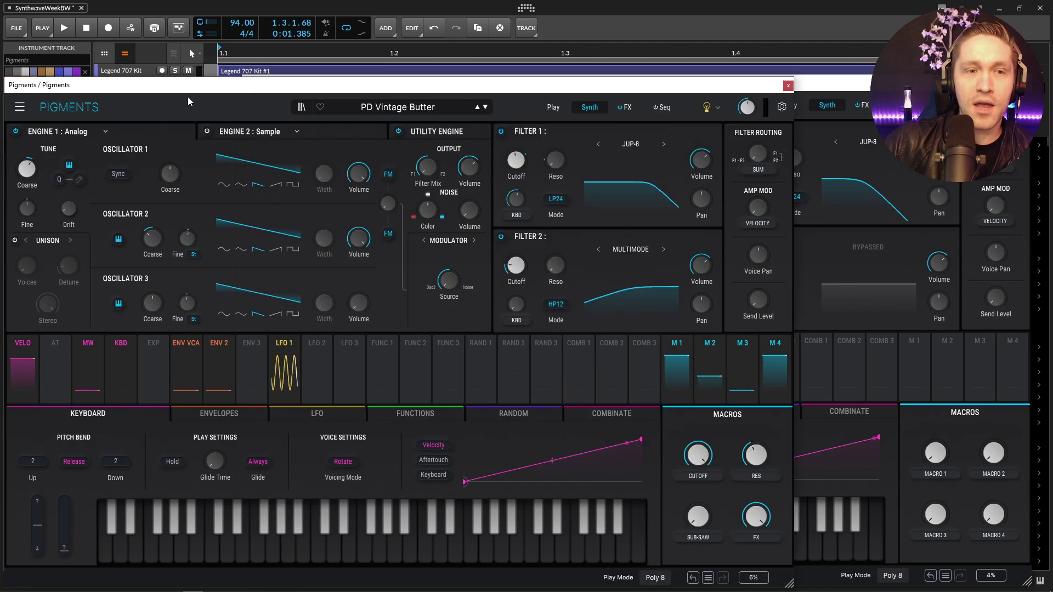
left_click(241, 415)
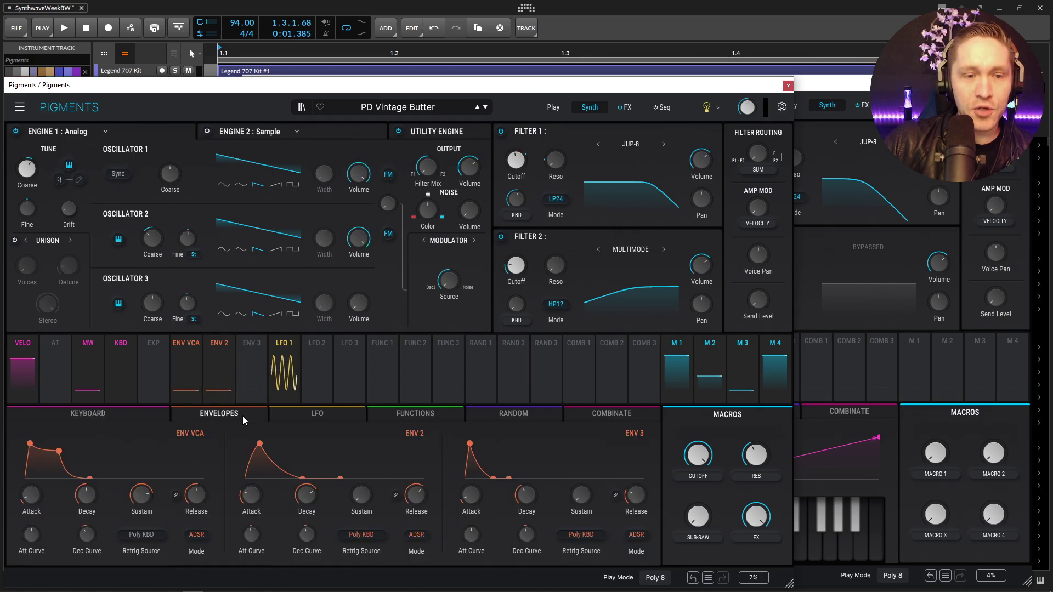
mouse_move(255, 500)
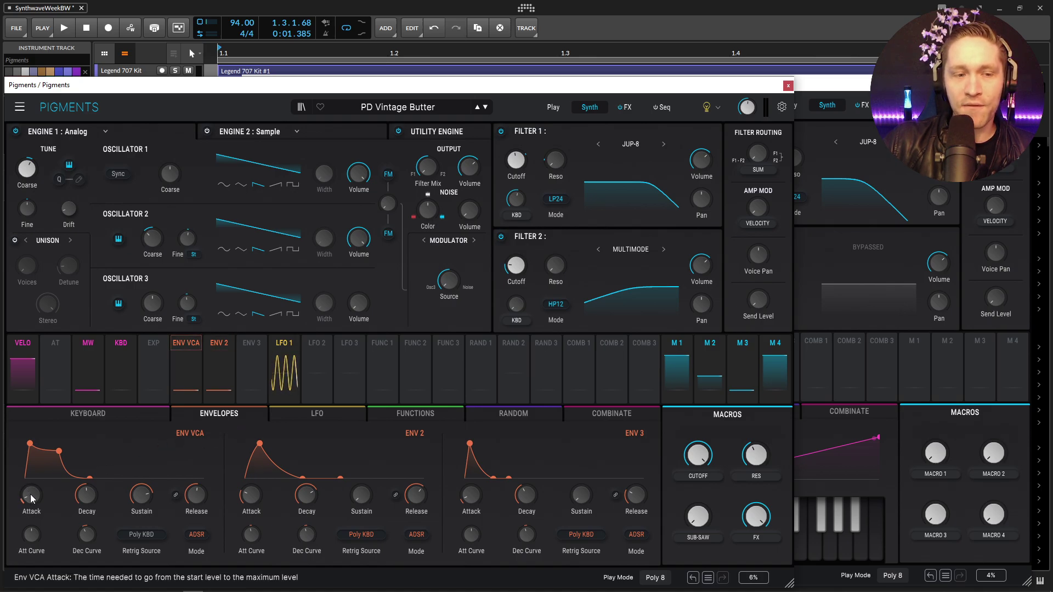
mouse_move(29, 496)
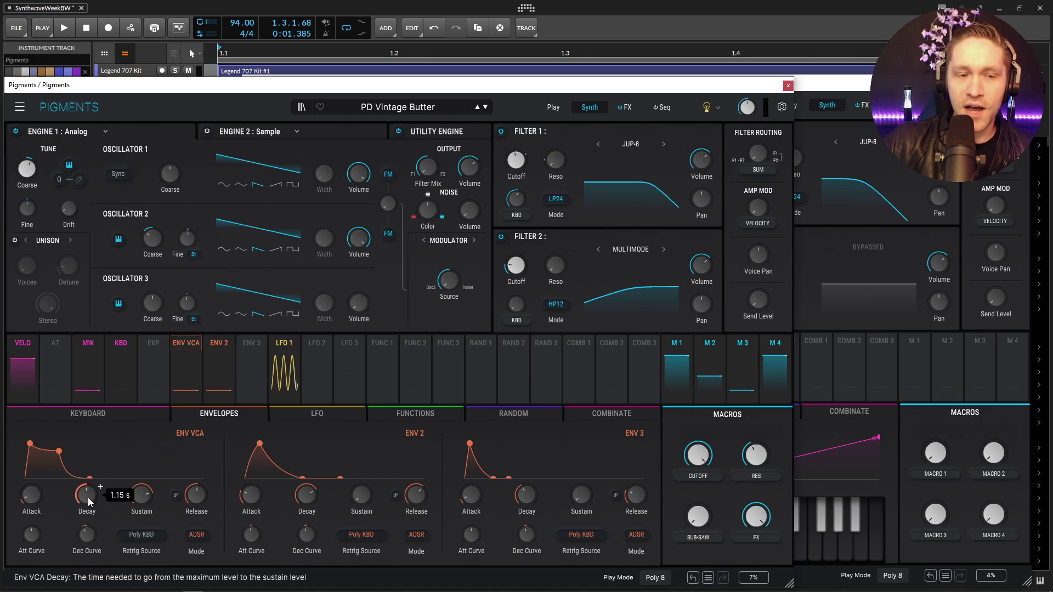
left_click(860, 87)
left_click(448, 413)
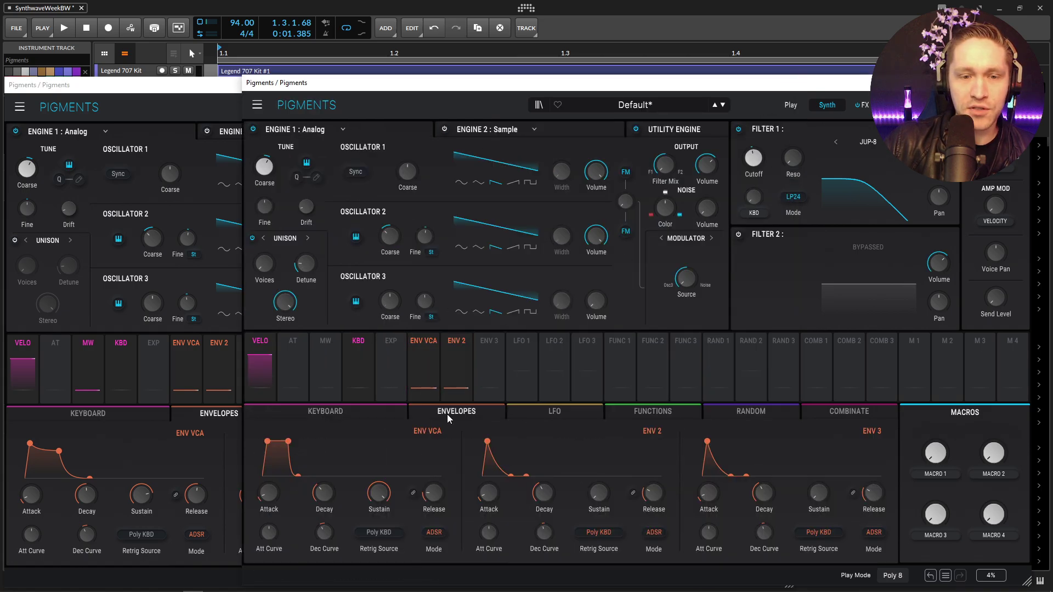
mouse_move(323, 496)
scroll(337, 485, "up", 5)
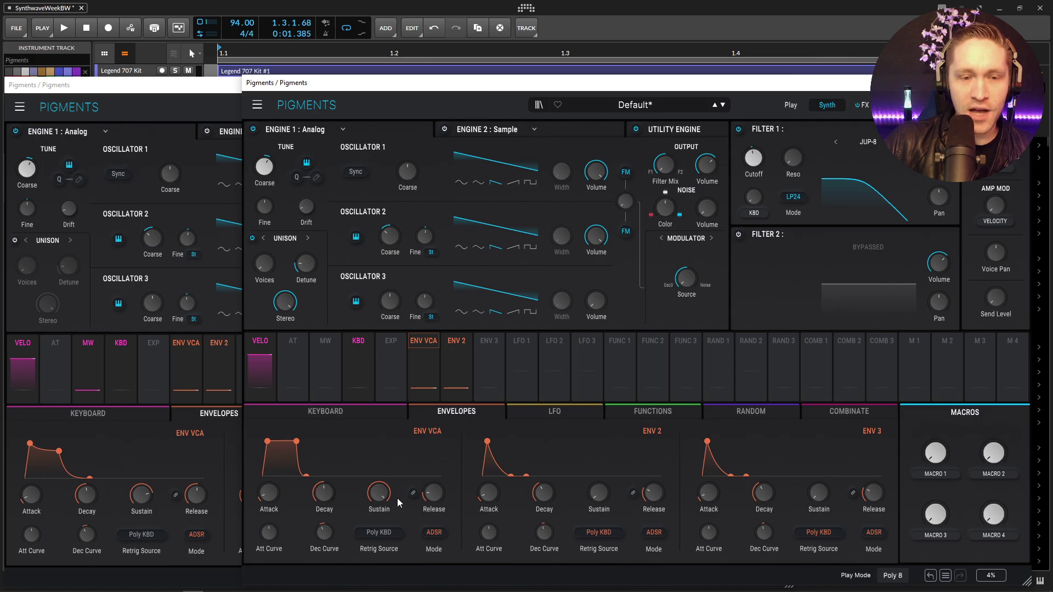
Step: Lower the Env VCA sustain and lengthen its release in the Default patch, following PD Vintage Butter's envelope
mouse_move(147, 502)
scroll(381, 494, "down", 2)
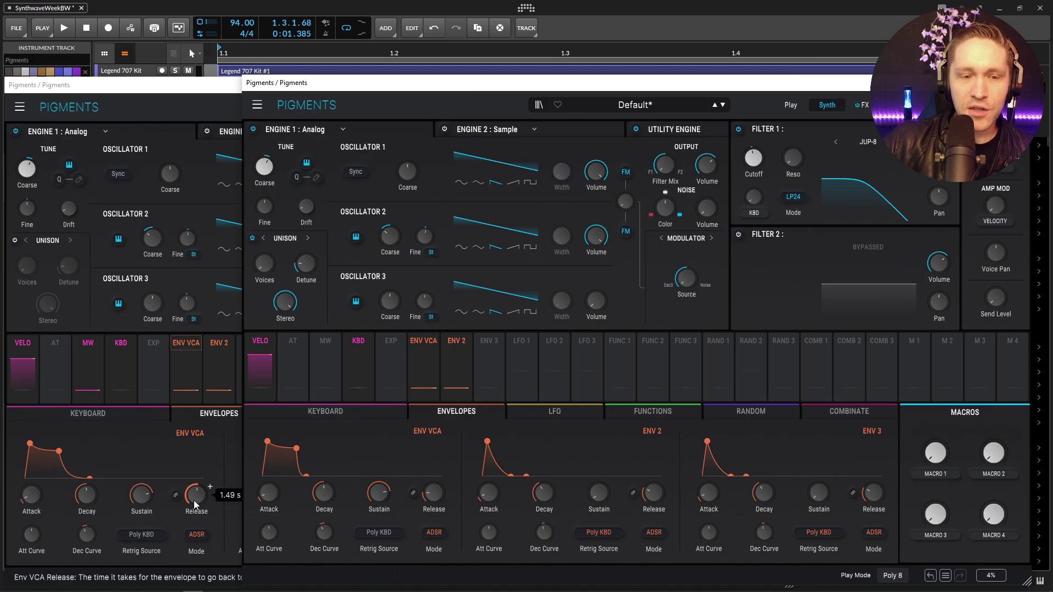
mouse_move(448, 484)
scroll(447, 484, "up", 3)
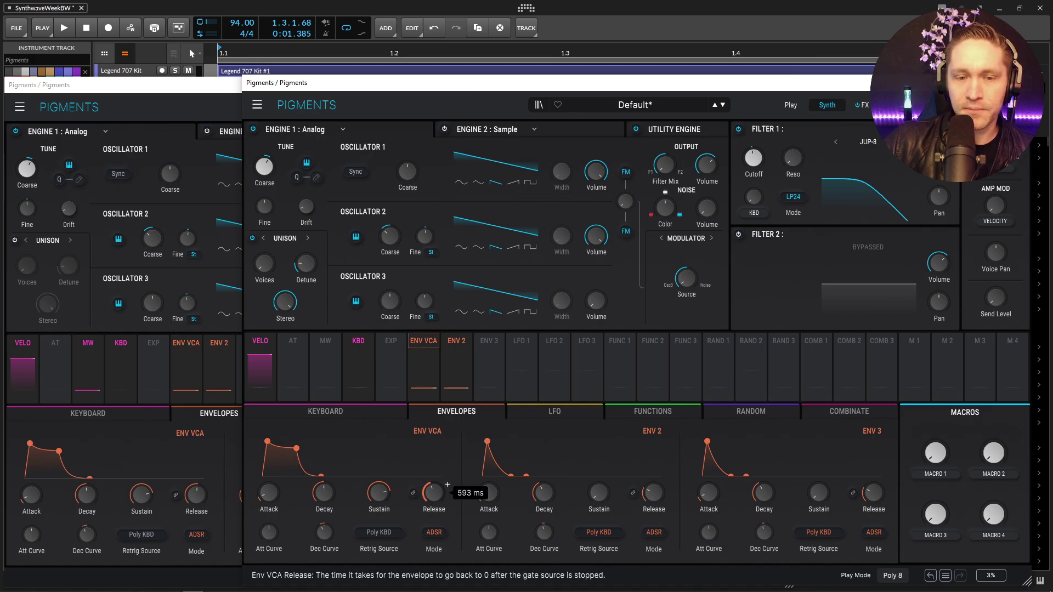
scroll(448, 485, "up", 3)
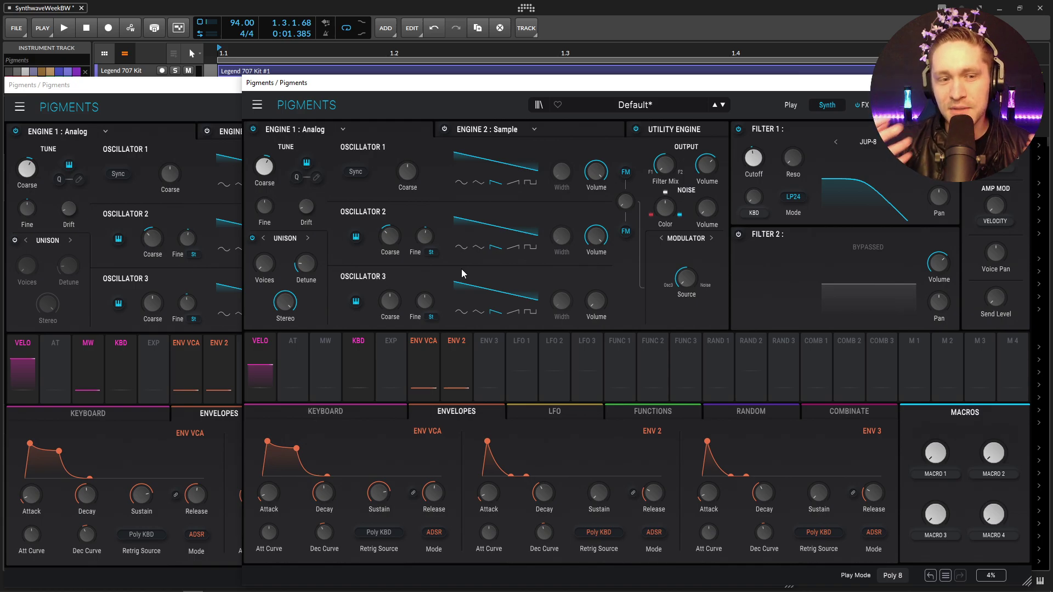
Step: Lengthen the Default patch's Env 2 attack to about 86 ms and adjust its attack curve, following PD Vintage Butter
left_click(174, 87)
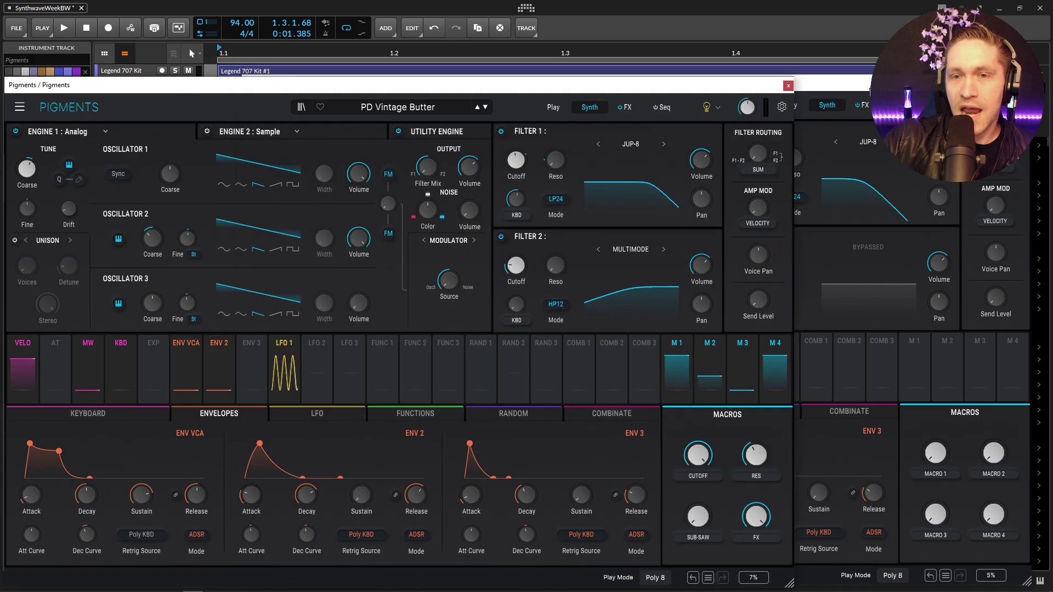
left_click(825, 84)
left_click_drag(488, 492, 502, 484)
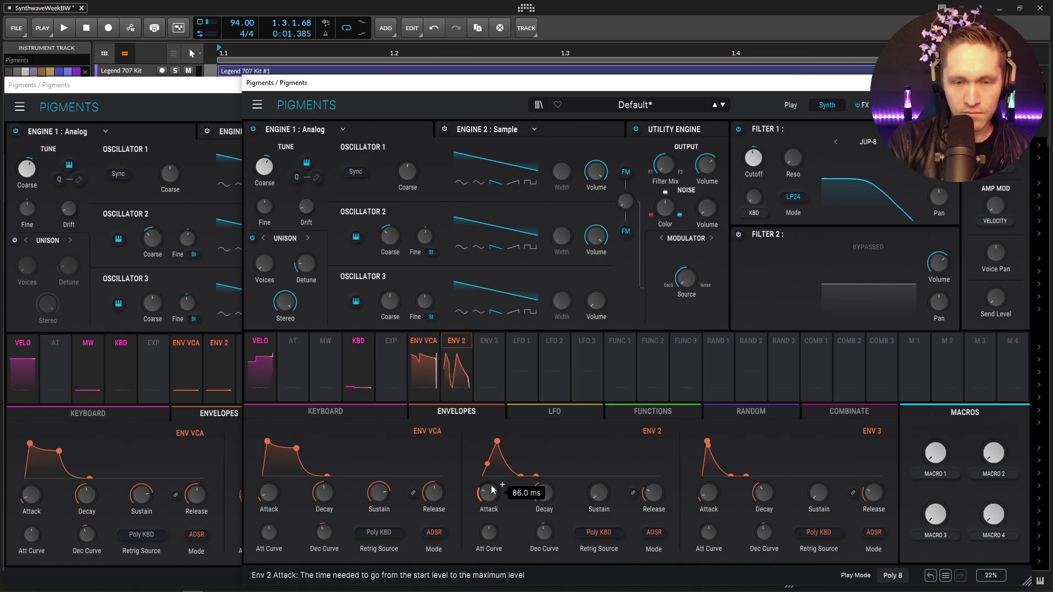
left_click(211, 110)
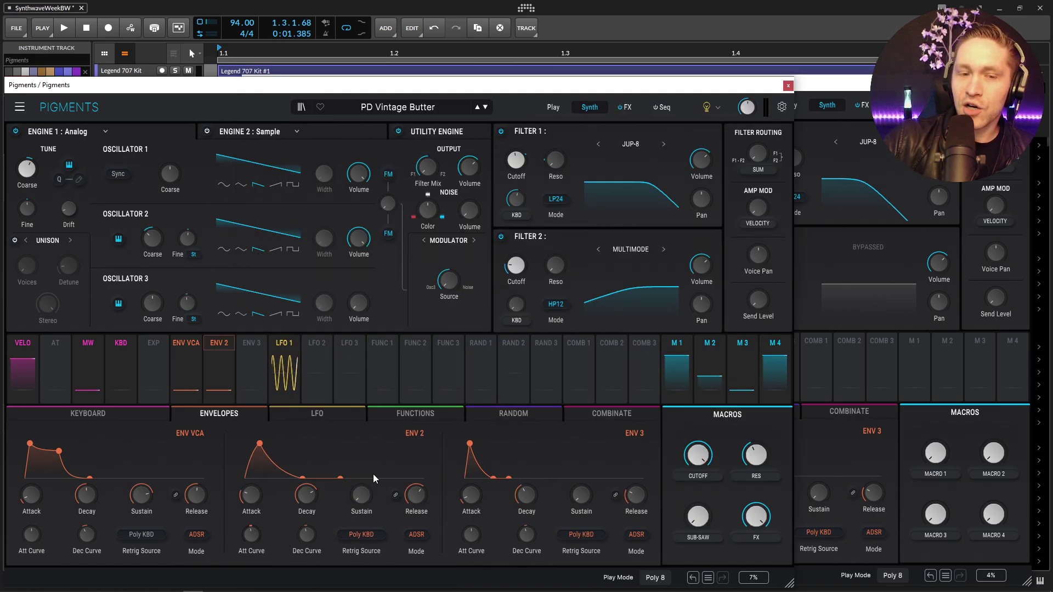
left_click(815, 129)
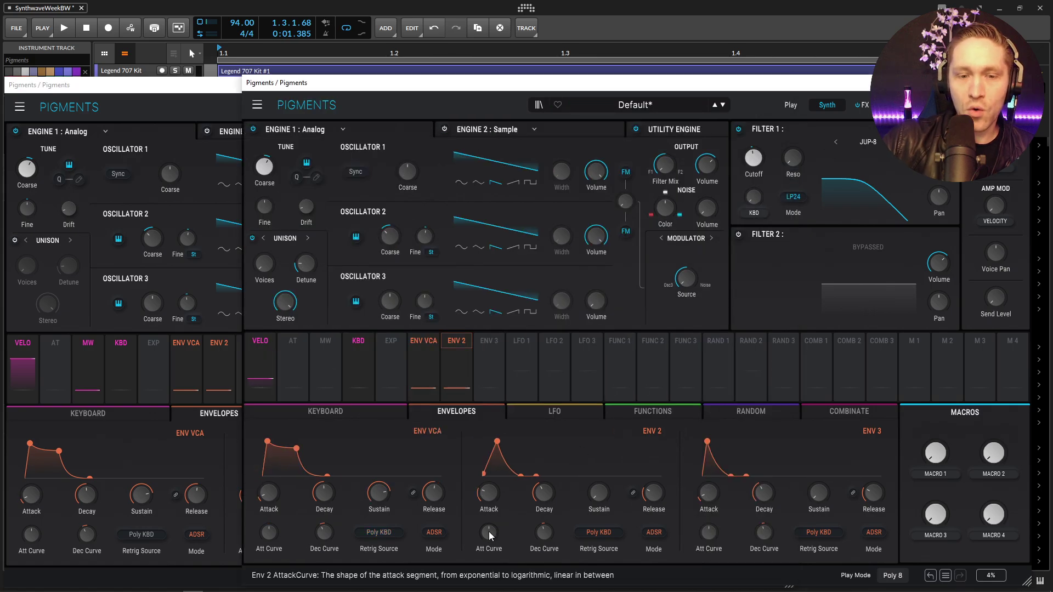
mouse_move(490, 533)
scroll(500, 527, "down", 5)
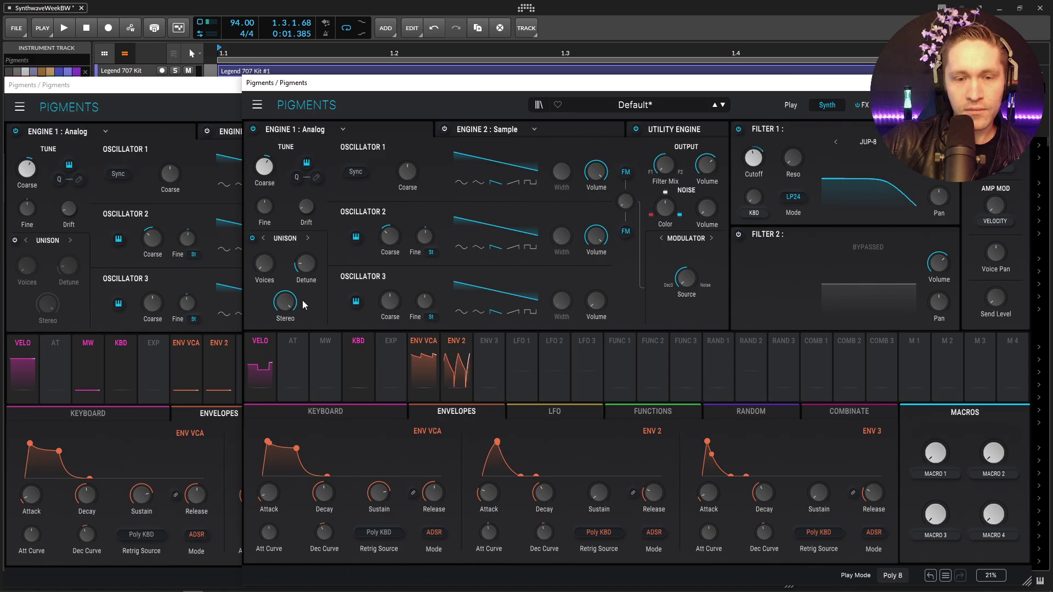
Step: Compare Env 2 in both patches and lengthen its decay and release in the Default patch
left_click(238, 95)
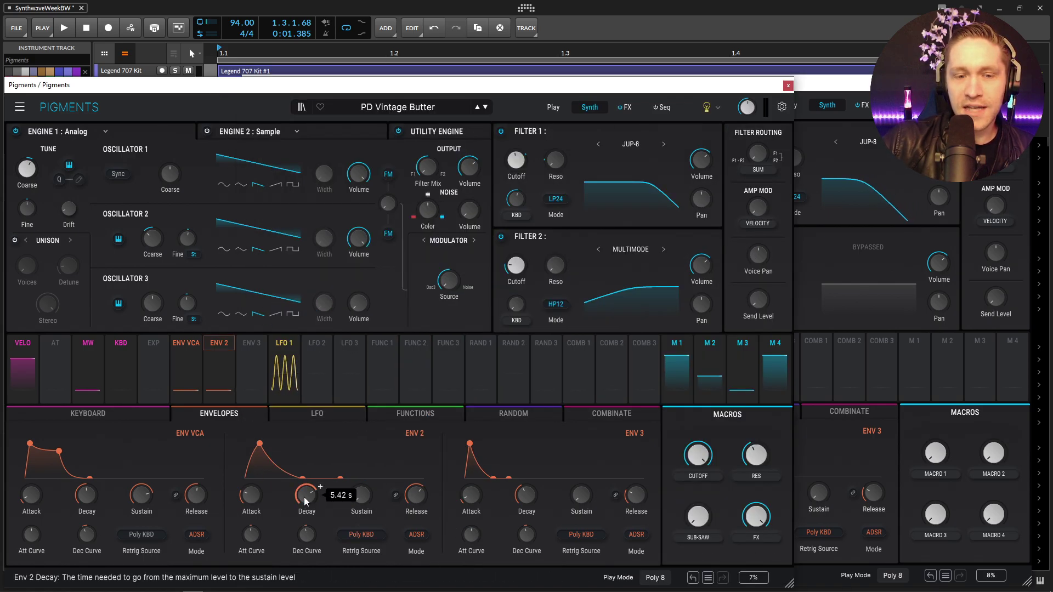
left_click(845, 88)
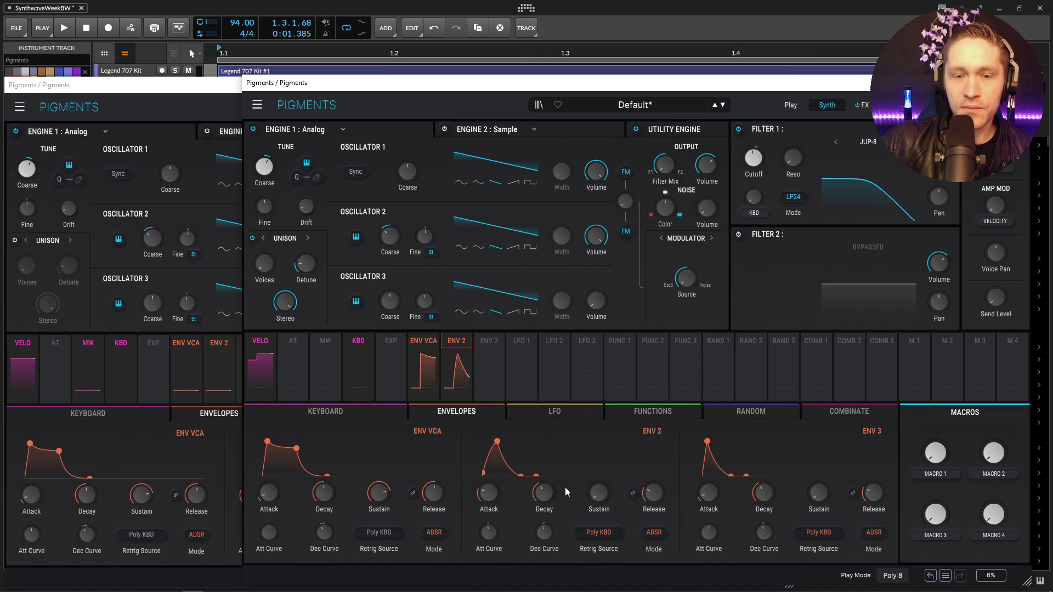
scroll(557, 484, "up", 5)
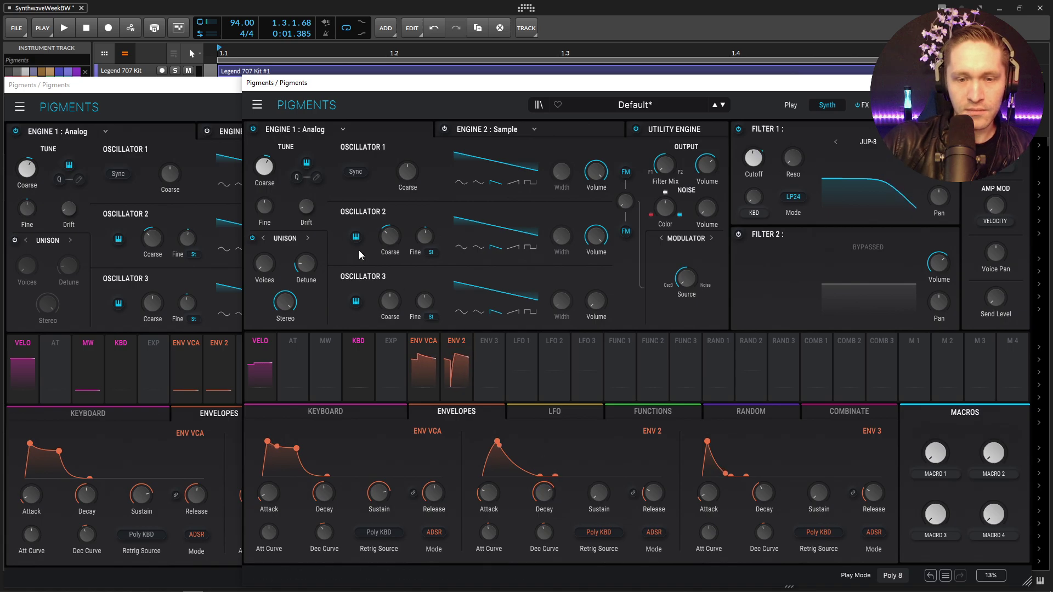
left_click(190, 111)
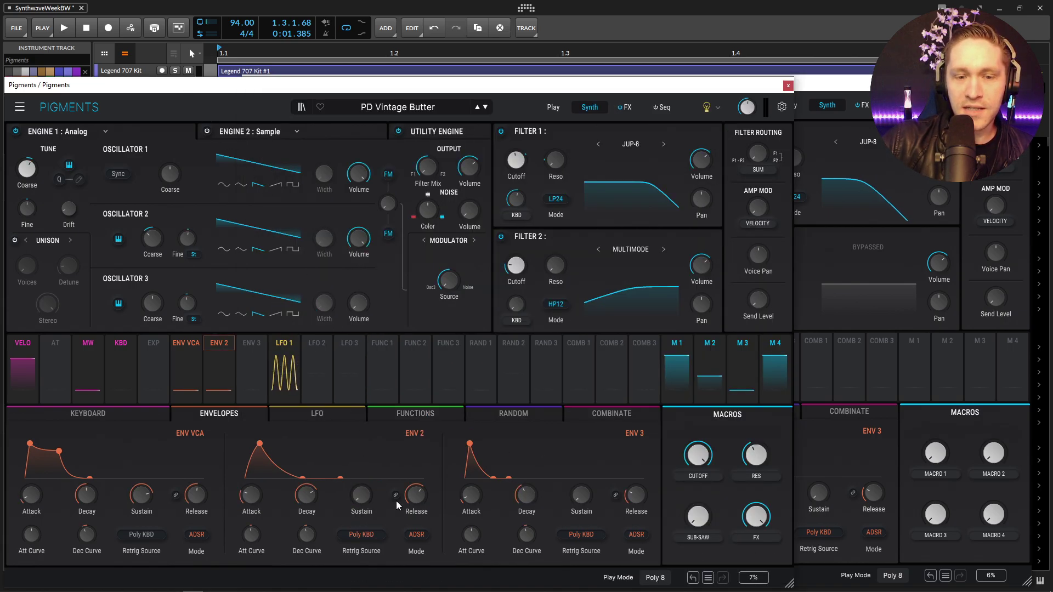
left_click(869, 107)
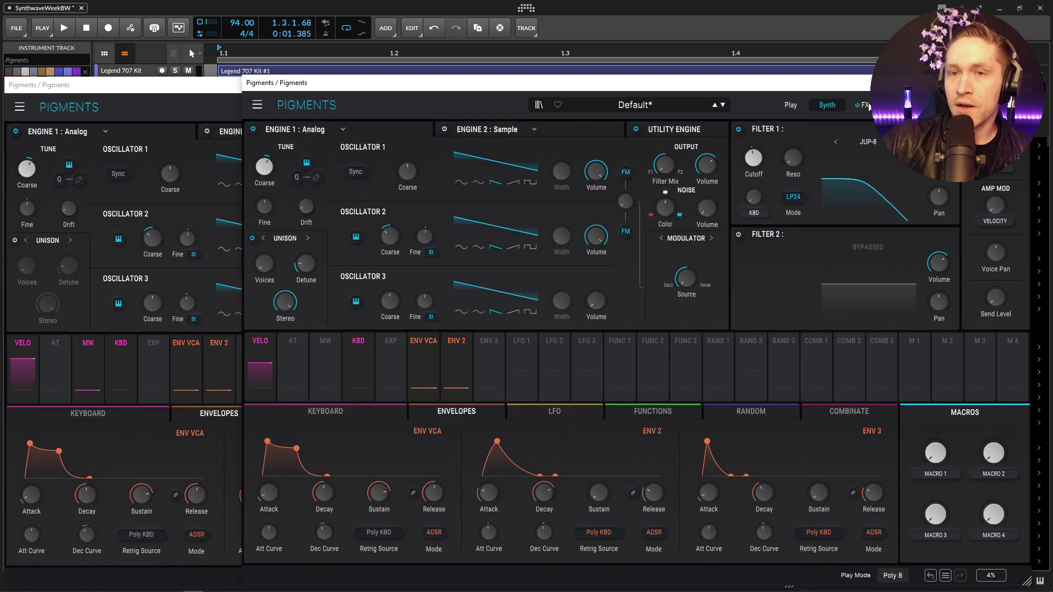
left_click_drag(657, 513, 667, 485)
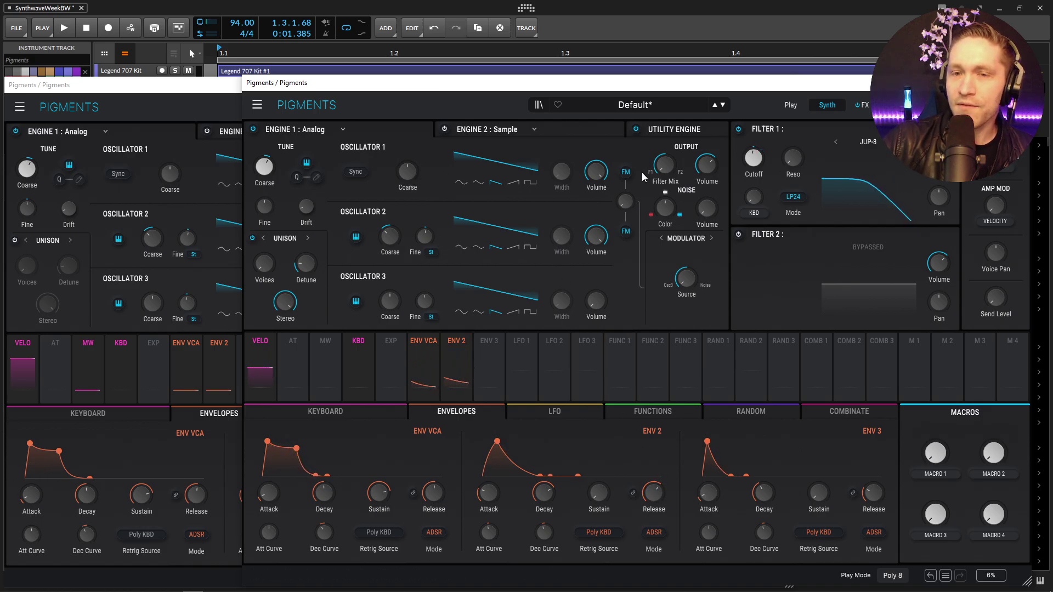
Step: Assign Macro 1 to the Default patch's Filter 1 cutoff as CUTOFF and Macro 2 to its resonance, named RES
left_click_drag(922, 369, 754, 177)
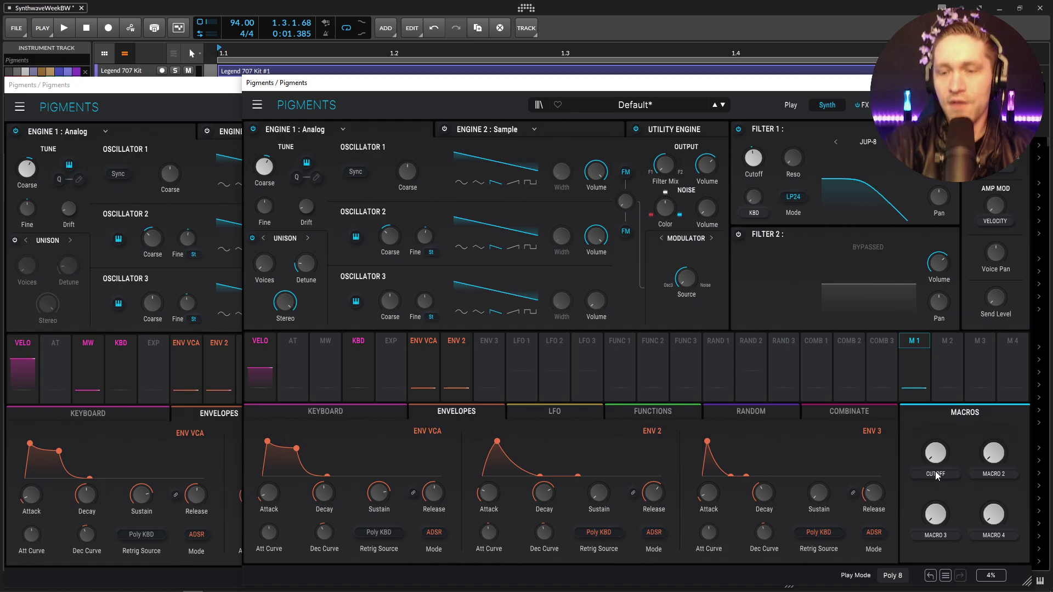
left_click(193, 105)
mouse_move(525, 191)
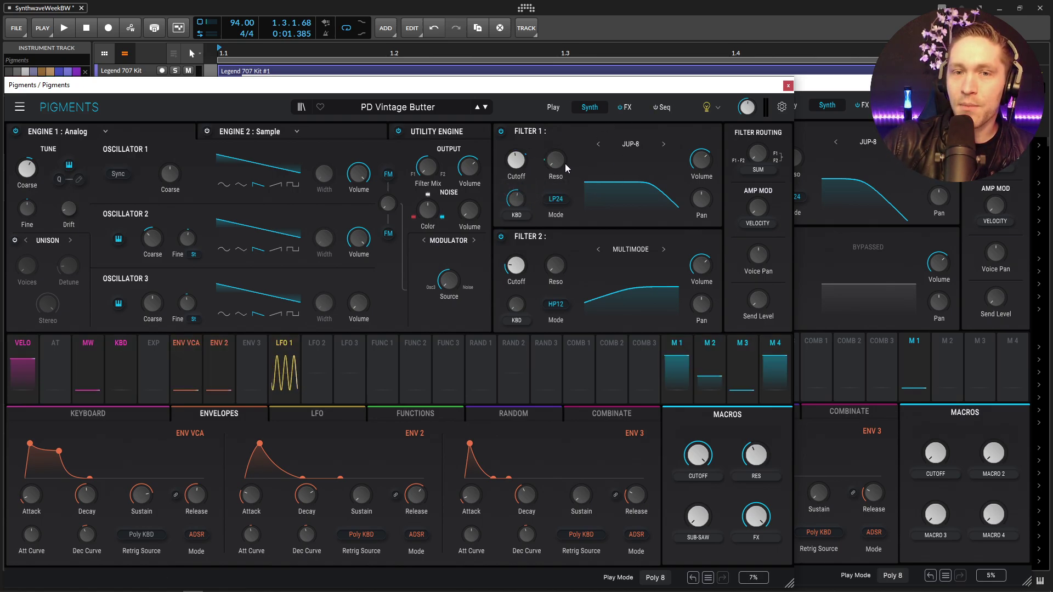
mouse_move(555, 166)
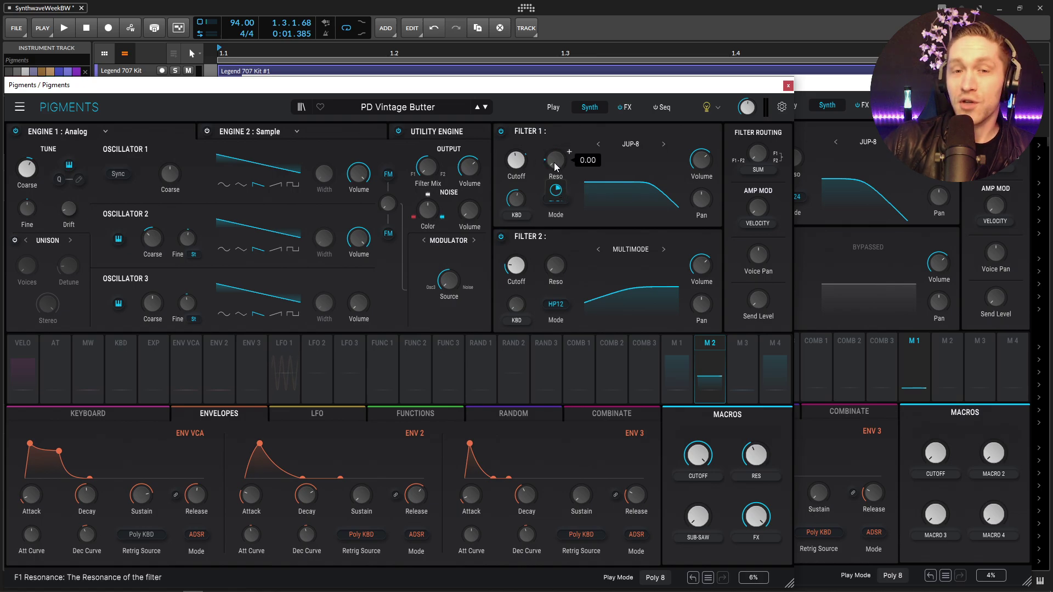
left_click(939, 377)
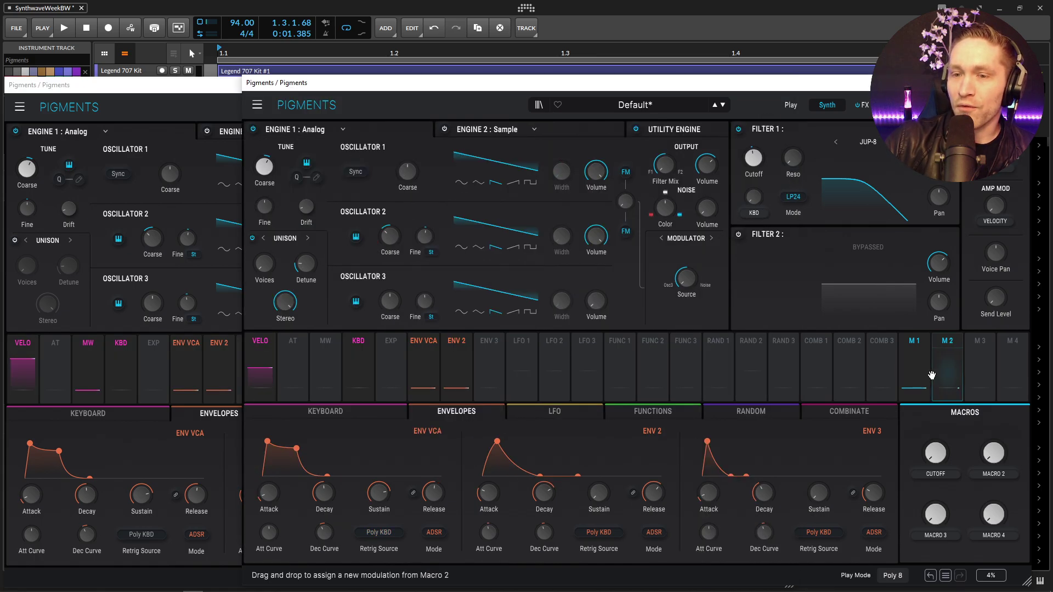
left_click_drag(904, 307, 793, 159)
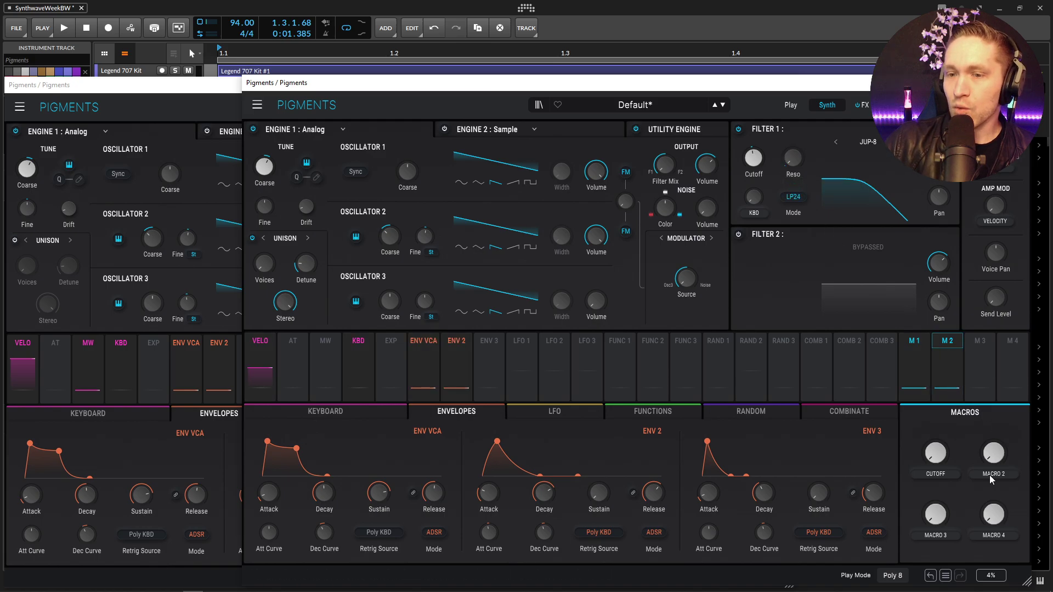
key("Return")
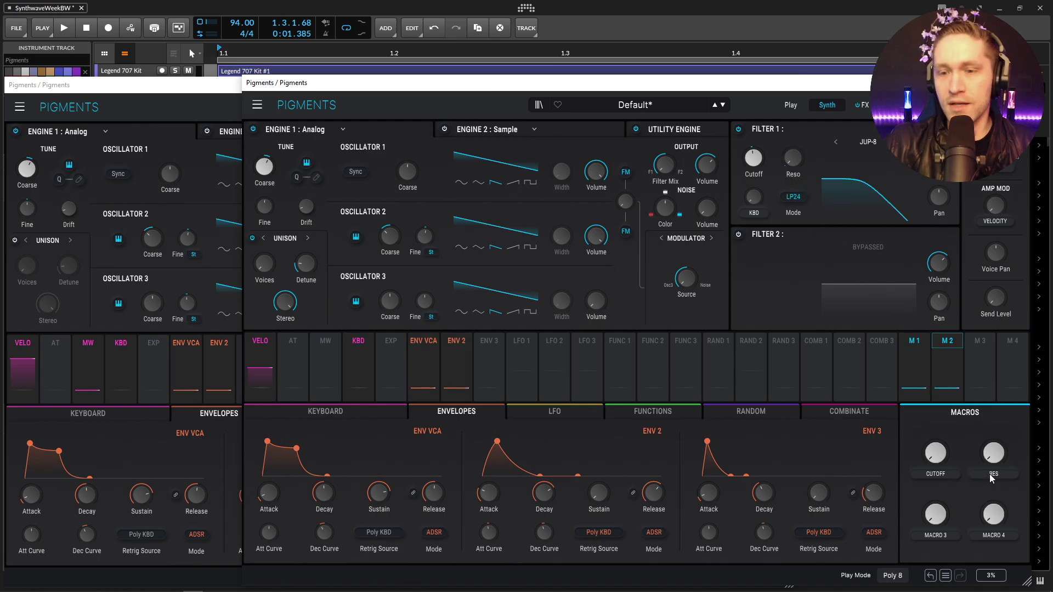
Step: Raise the CUTOFF and RES macros in the Default patch and try different resonance amounts
scroll(998, 455, "up", 5)
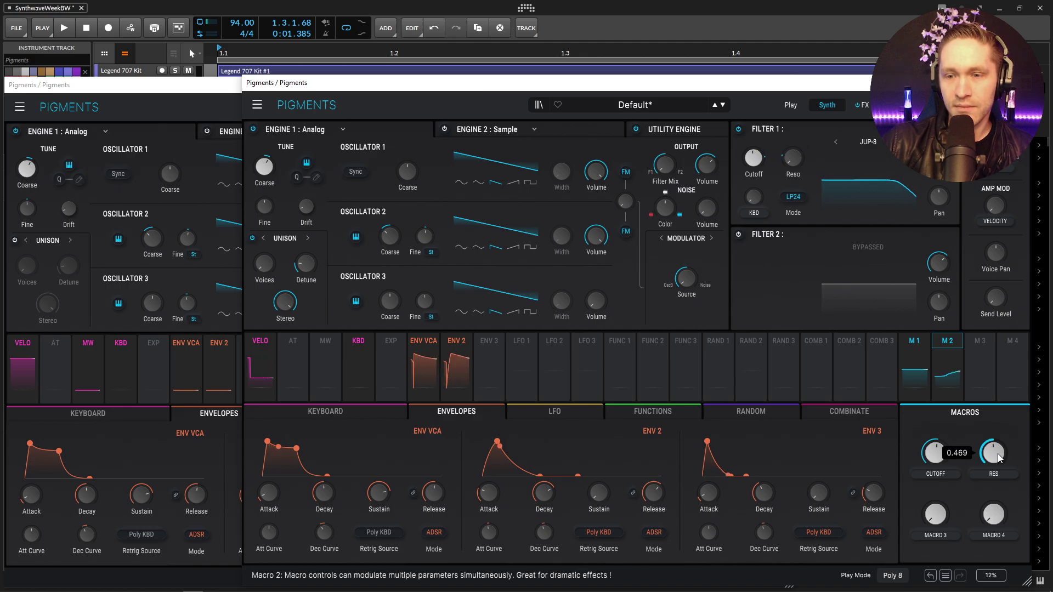
scroll(998, 457, "up", 1)
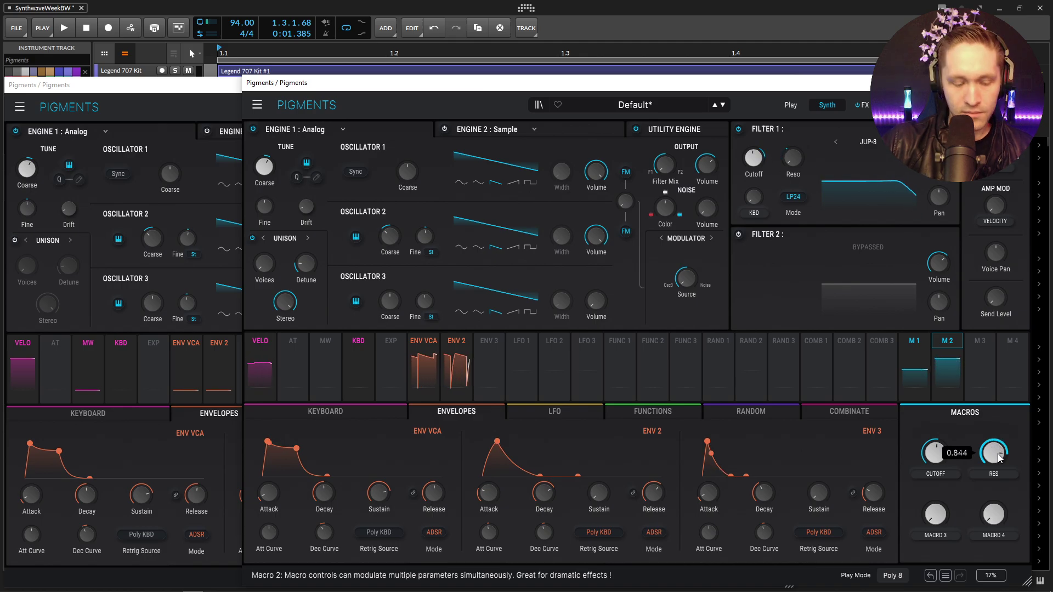
scroll(997, 459, "down", 1)
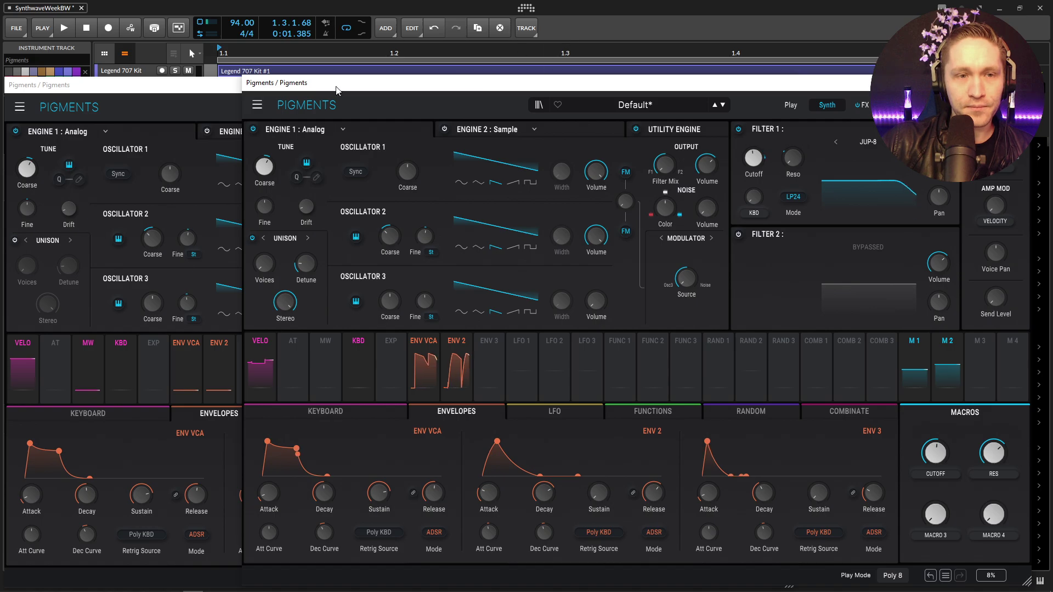
Step: Turn on Filter 2 in the Default patch as a Multimode filter in HP12 mode, following PD Vintage Butter
left_click(196, 88)
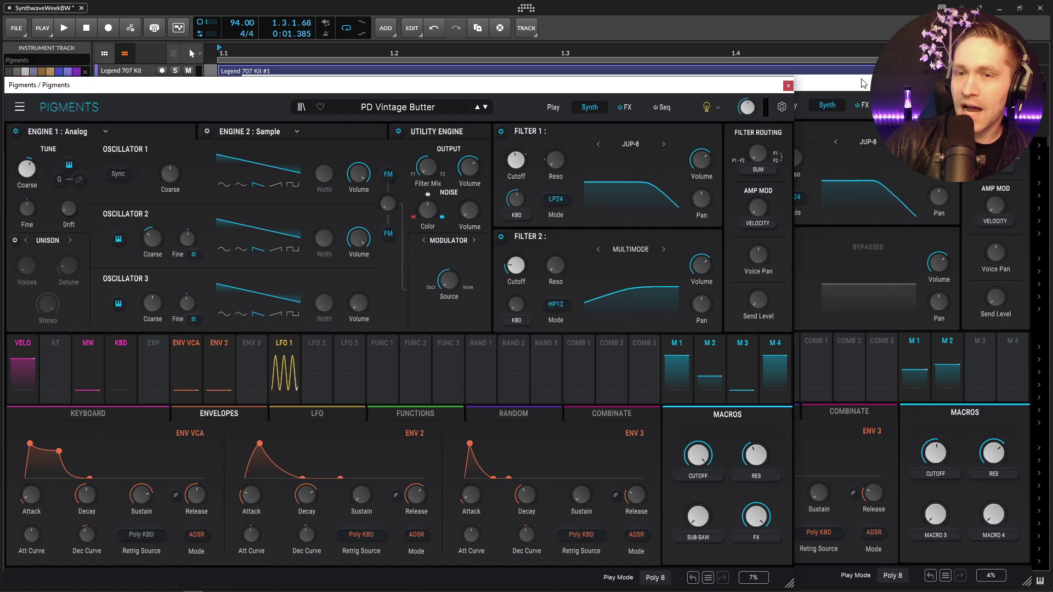
left_click(932, 182)
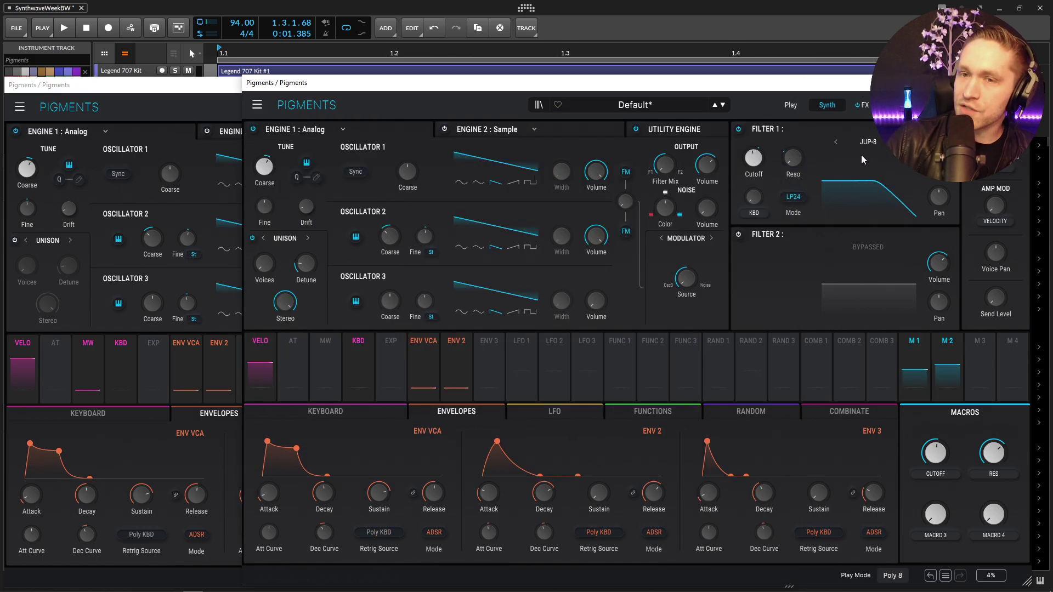
left_click(738, 235)
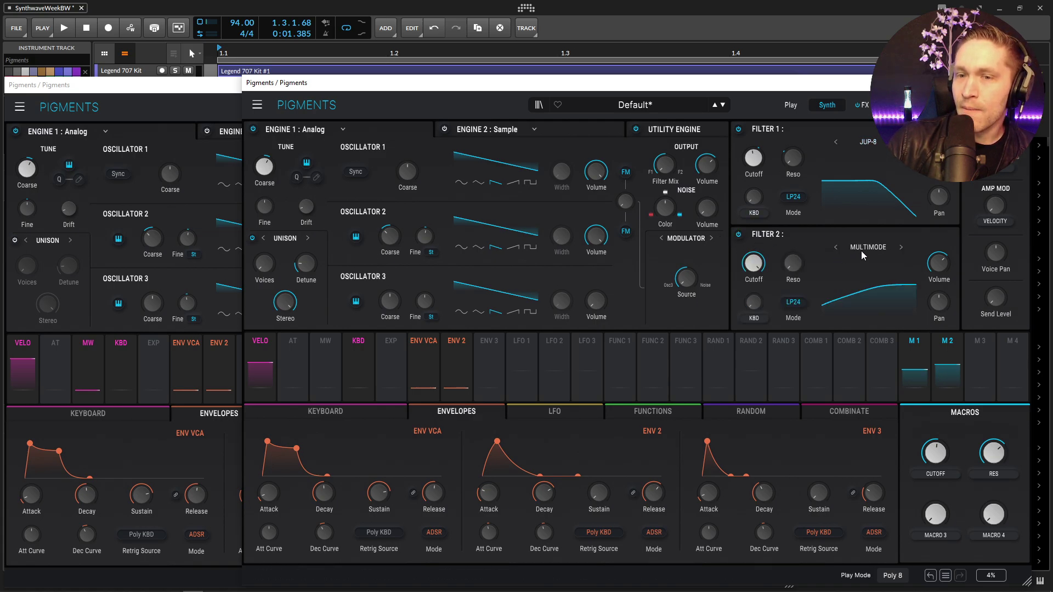
left_click(865, 249)
left_click(836, 281)
left_click(802, 317)
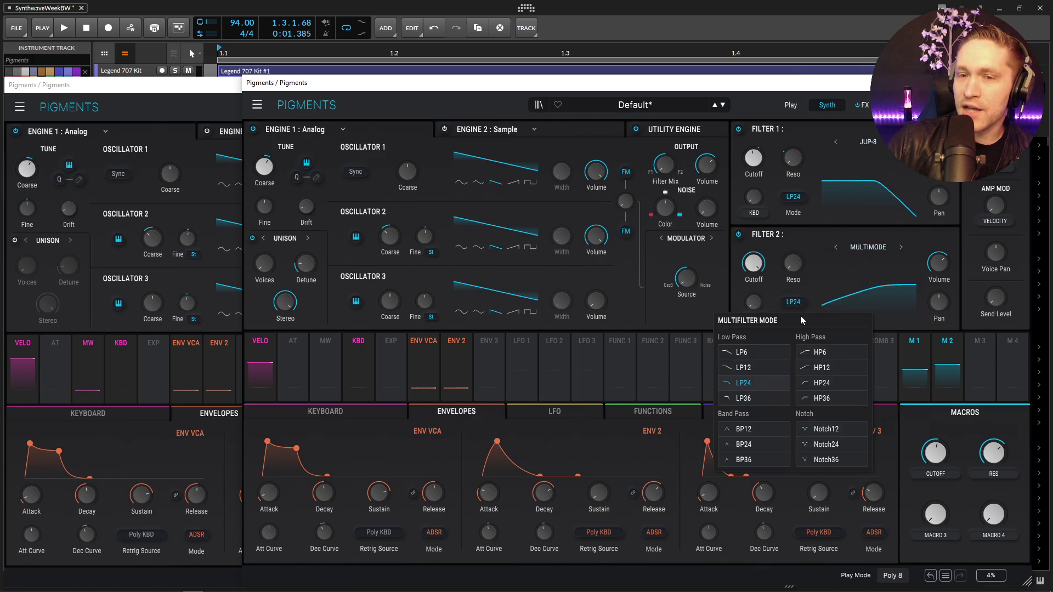
left_click(834, 370)
Step: Check PD Vintage Butter's Filter 2 and lower the Default patch's Filter 2 cutoff to about 68 Hz
left_click(208, 94)
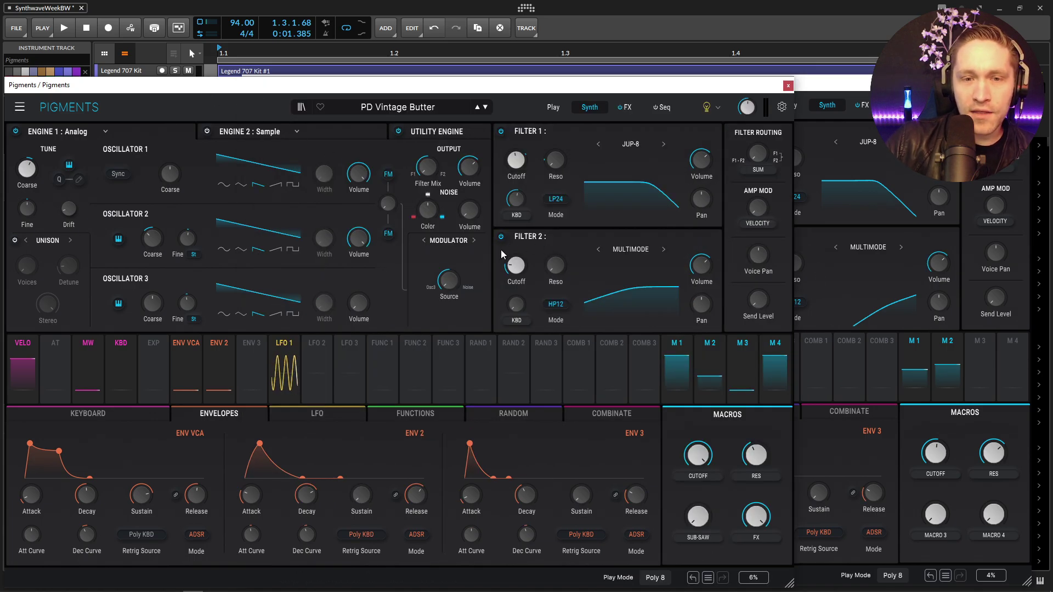
left_click(865, 135)
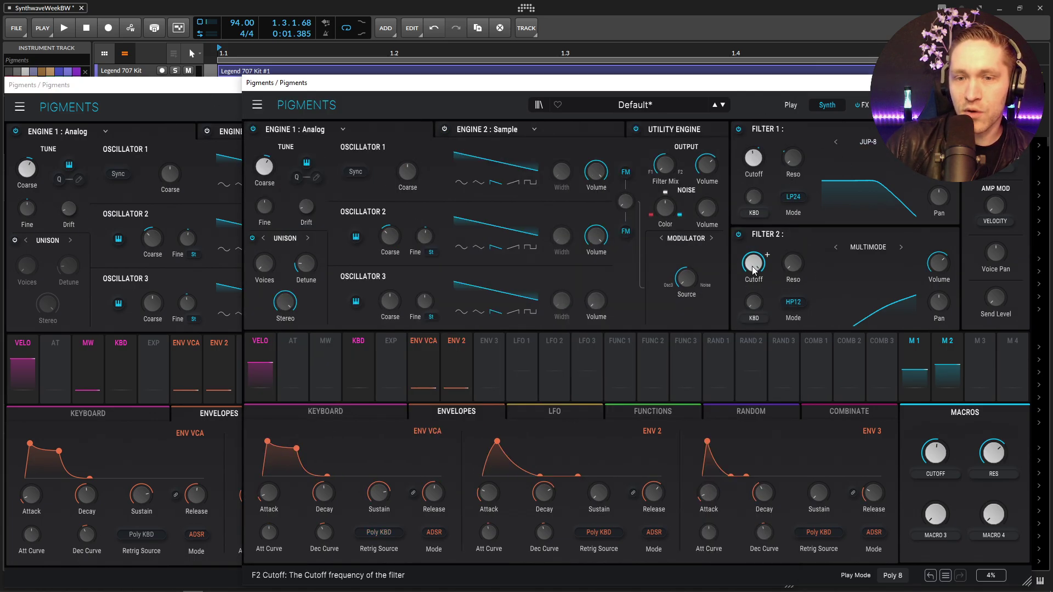
left_click_drag(754, 269, 753, 311)
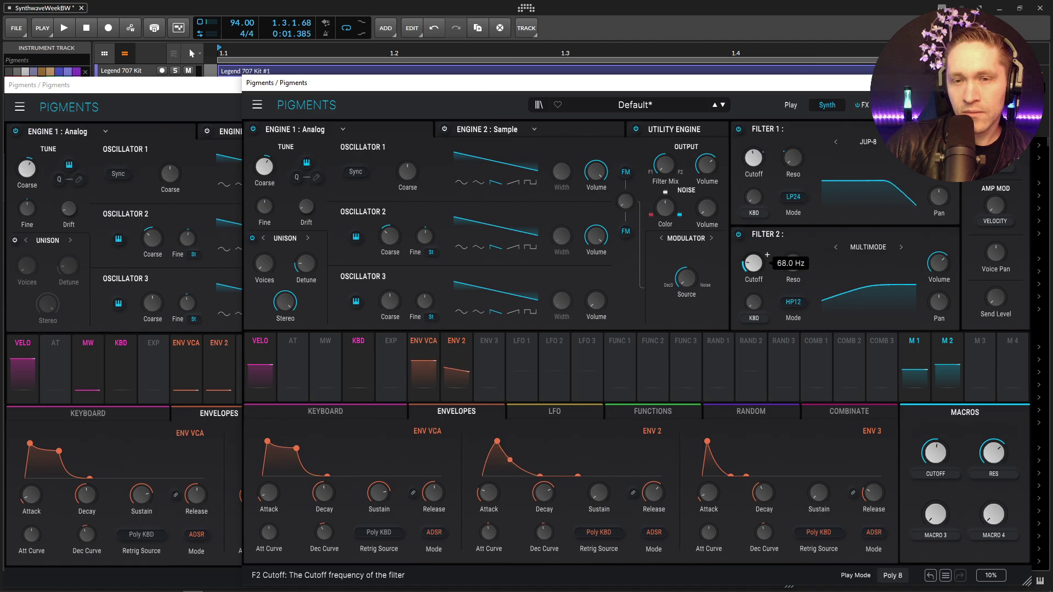
Step: Check PD Vintage Butter's LFO 1 routing and settings, and assign LFO 1 to Engine 1 Fine tuning in the Default patch
left_click(186, 89)
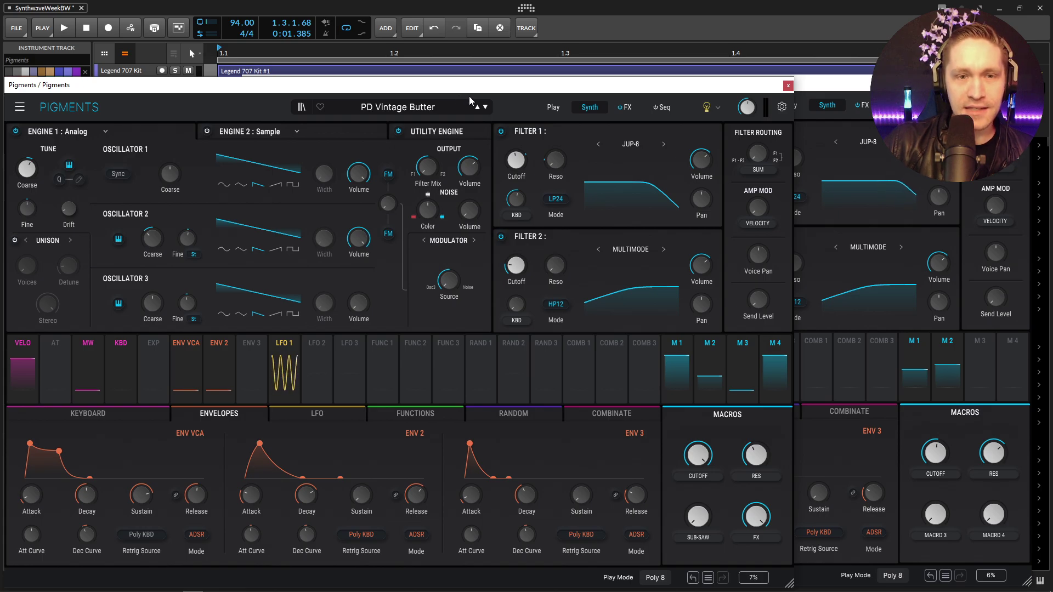
left_click(295, 342)
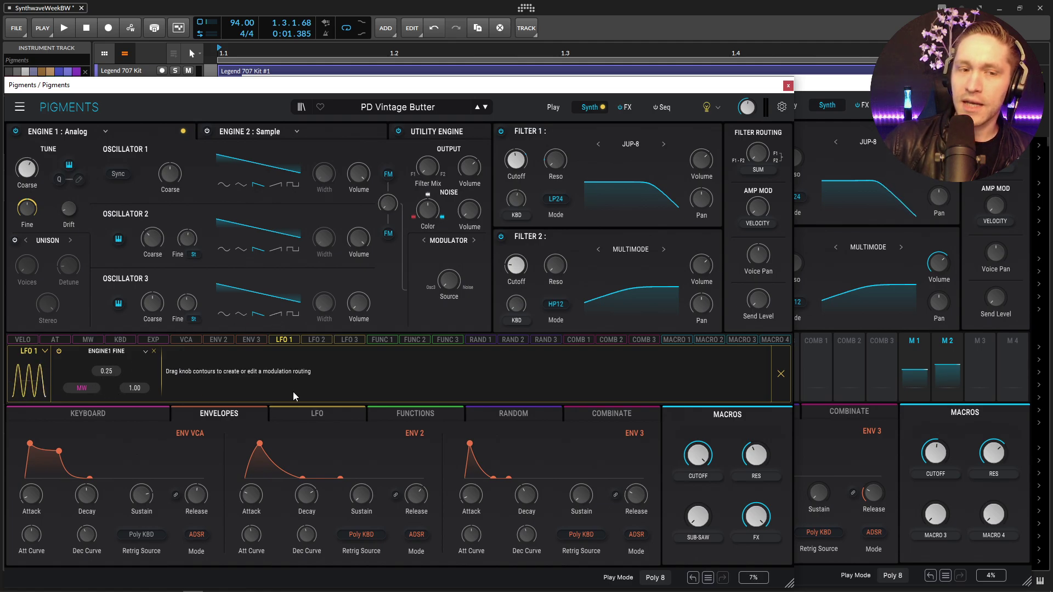
left_click(780, 373)
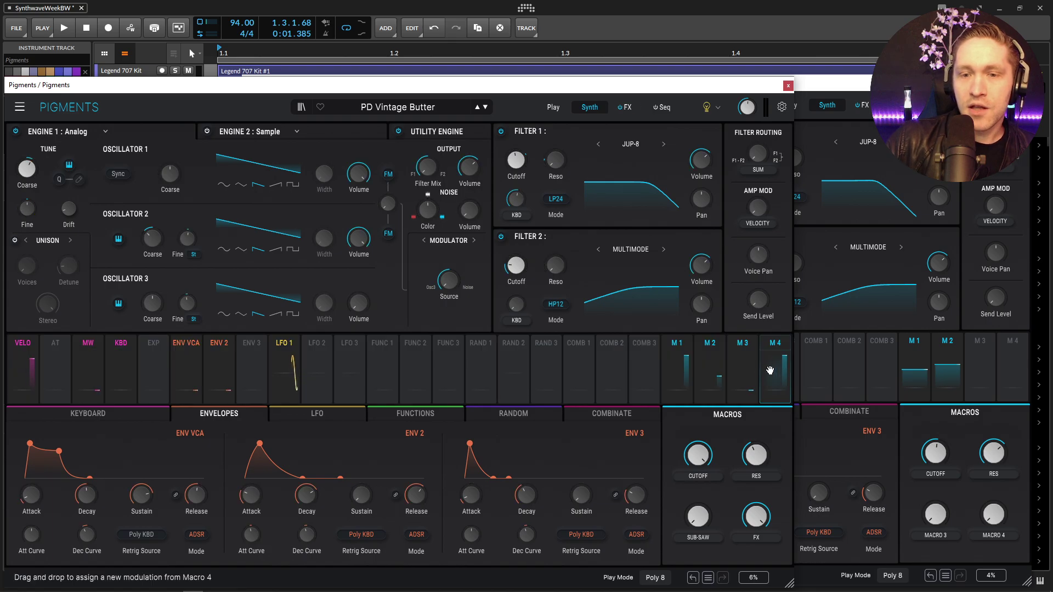
left_click(329, 417)
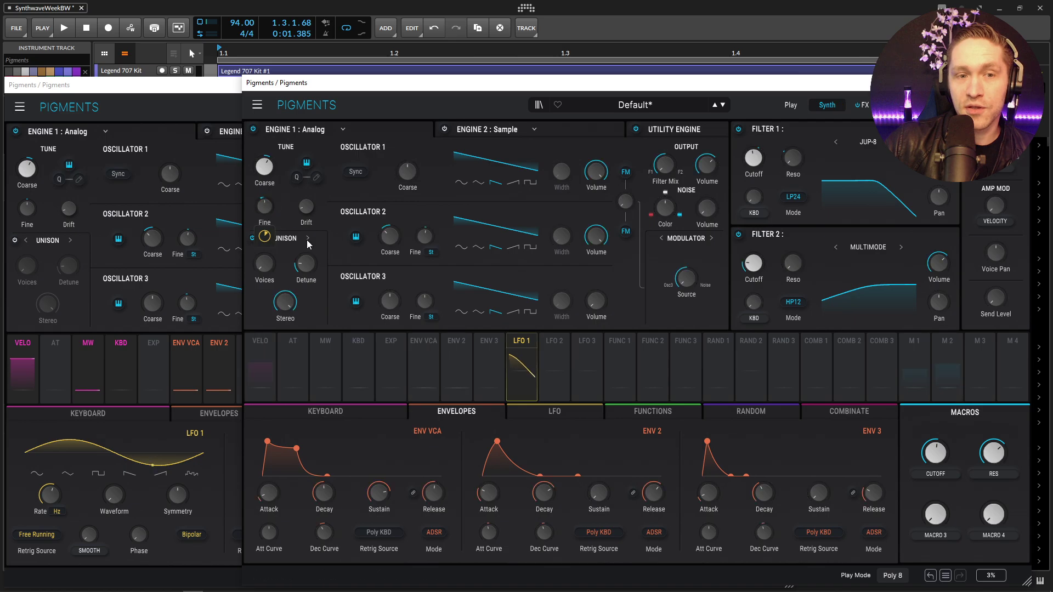
Step: Match the Default patch's LFO 1 rate to PD Vintage Butter's 6.09 Hz and set its retrigger source to Free Running
left_click(570, 416)
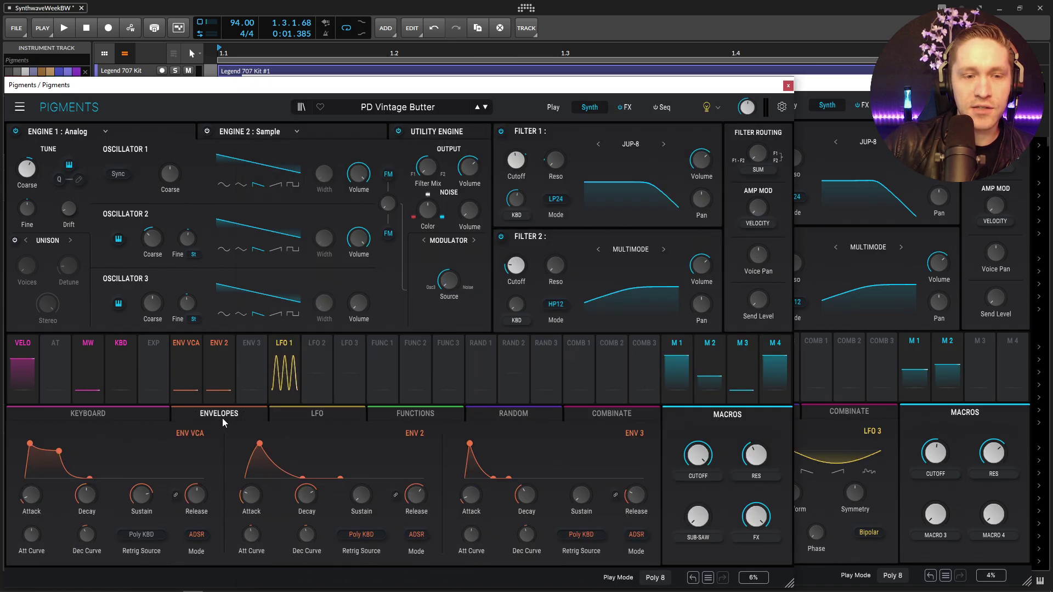
left_click(308, 420)
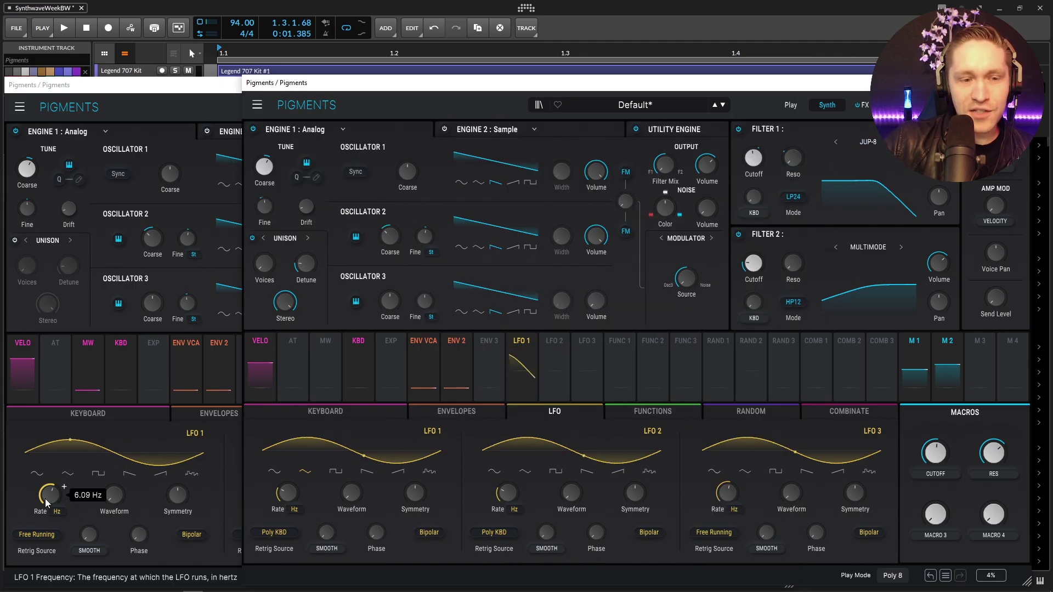
mouse_move(288, 493)
left_mouse_down()
mouse_move(288, 483)
mouse_move(292, 503)
left_mouse_up()
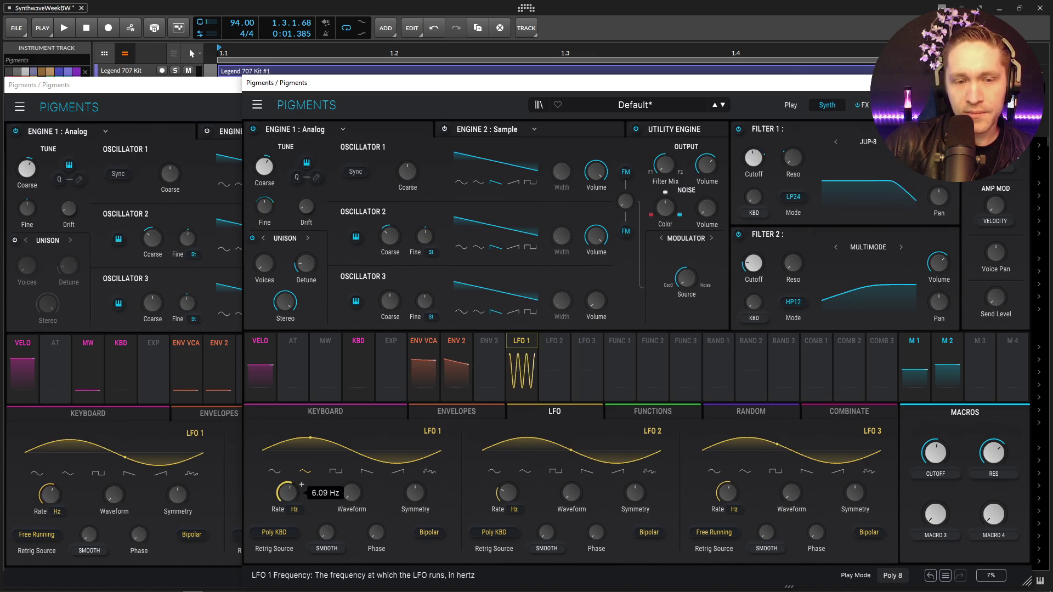
left_click(283, 536)
left_click(301, 381)
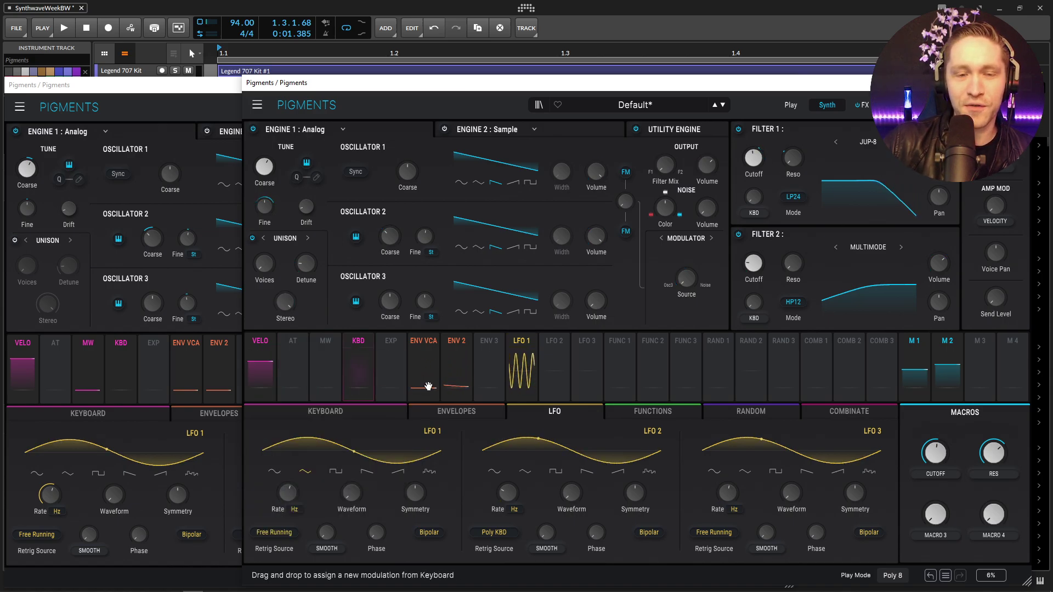
Step: Make the Mod Wheel the side chain of LFO 1's Engine 1 Fine modulation in the Default patch
left_click(530, 347)
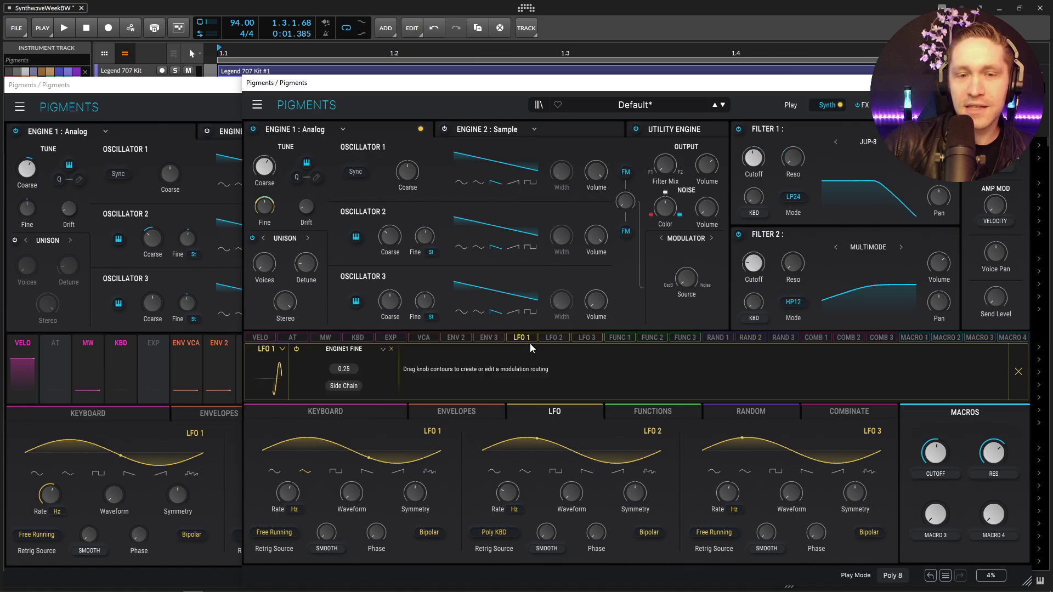
left_click(346, 387)
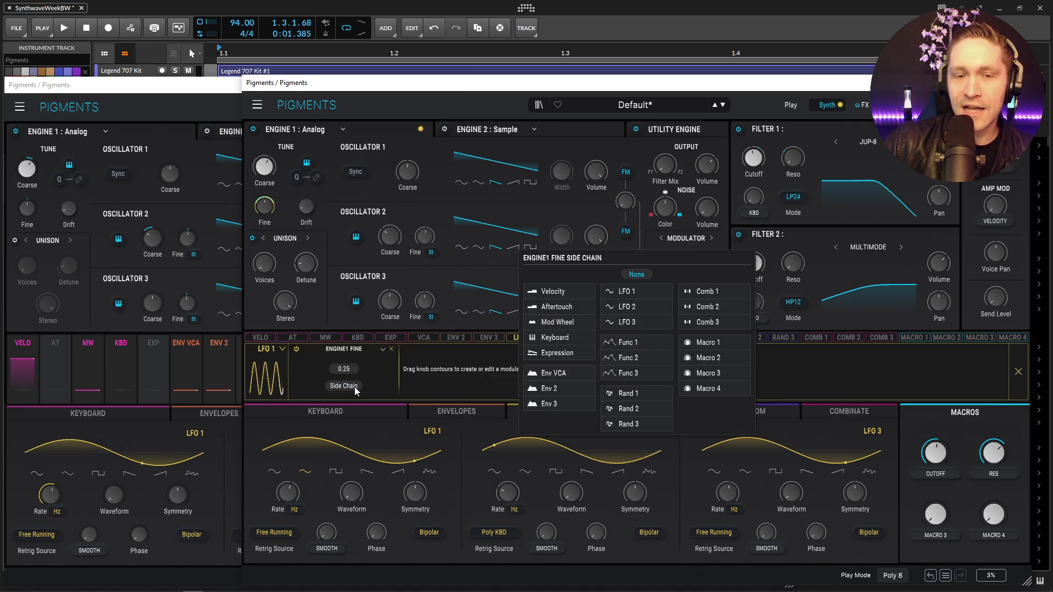
left_click(571, 328)
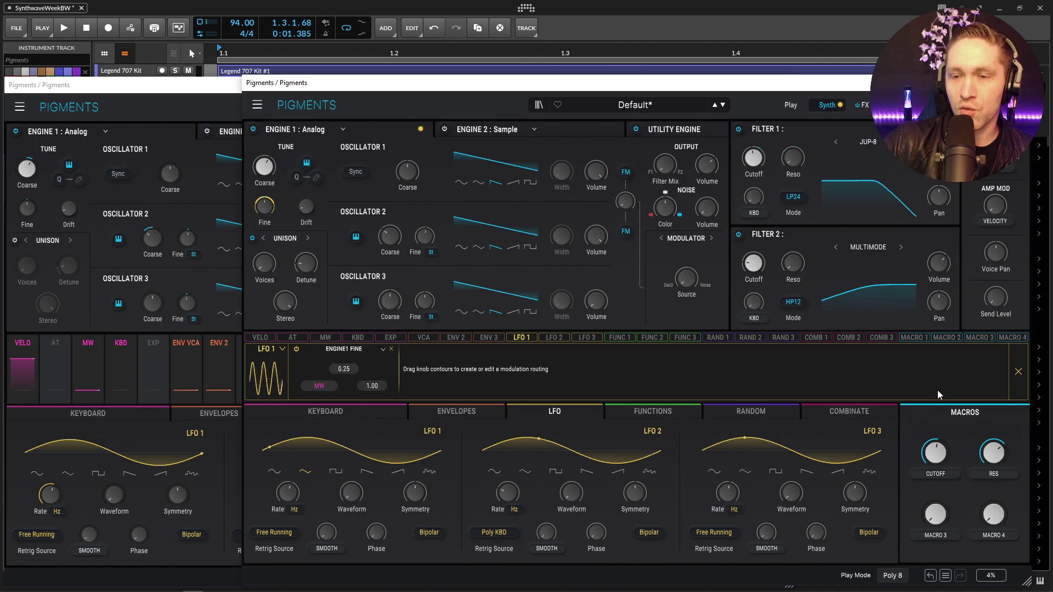
left_click(1018, 373)
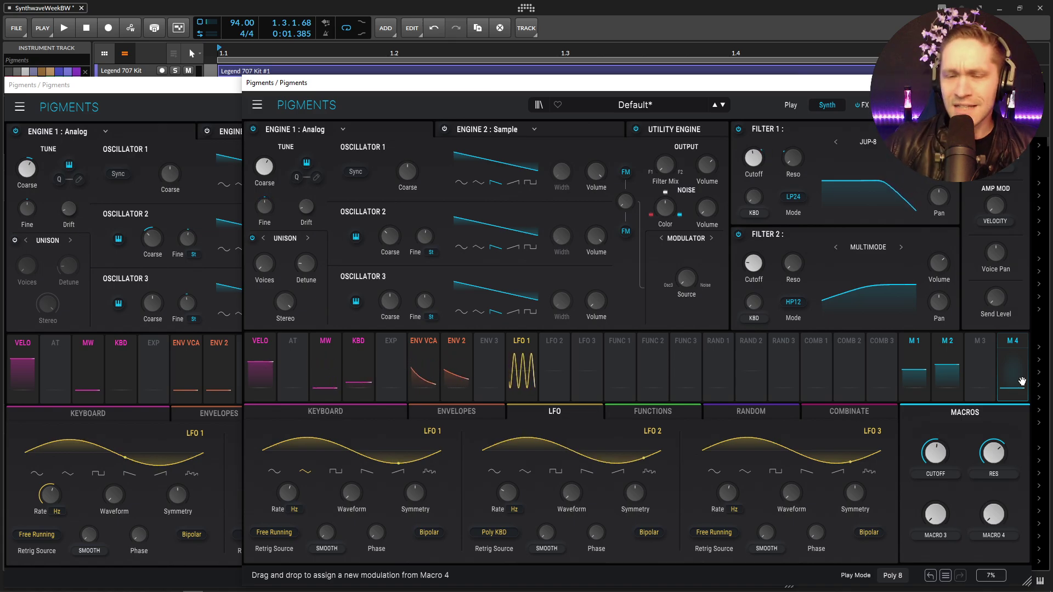
Step: Check PD Vintage Butter's Utility Engine and turn on the Default patch's utility oscillator with the same sawtooth waveform
left_click(242, 103)
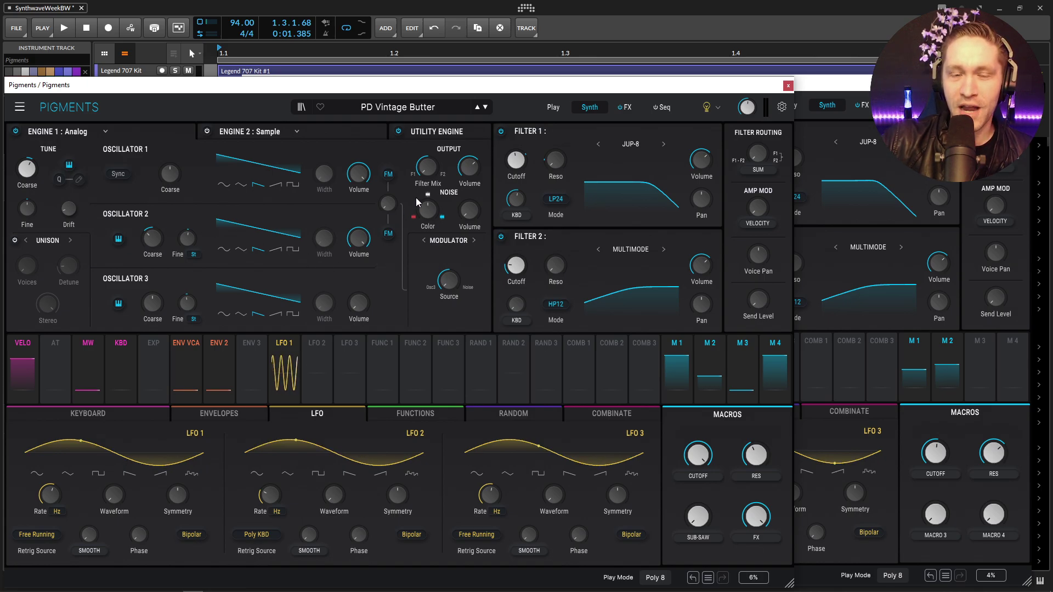
left_click(437, 131)
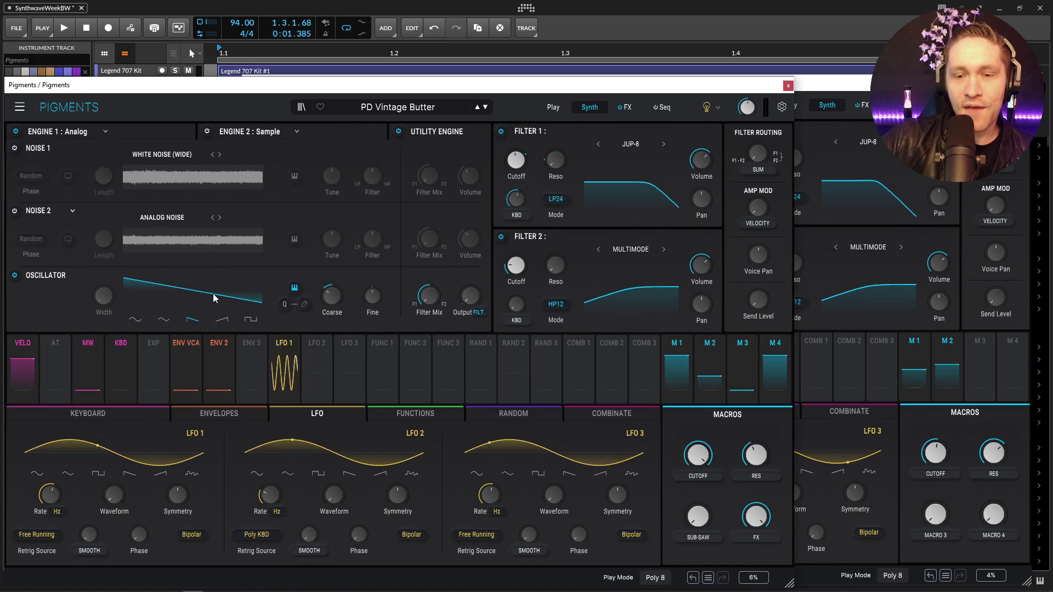
left_click(861, 84)
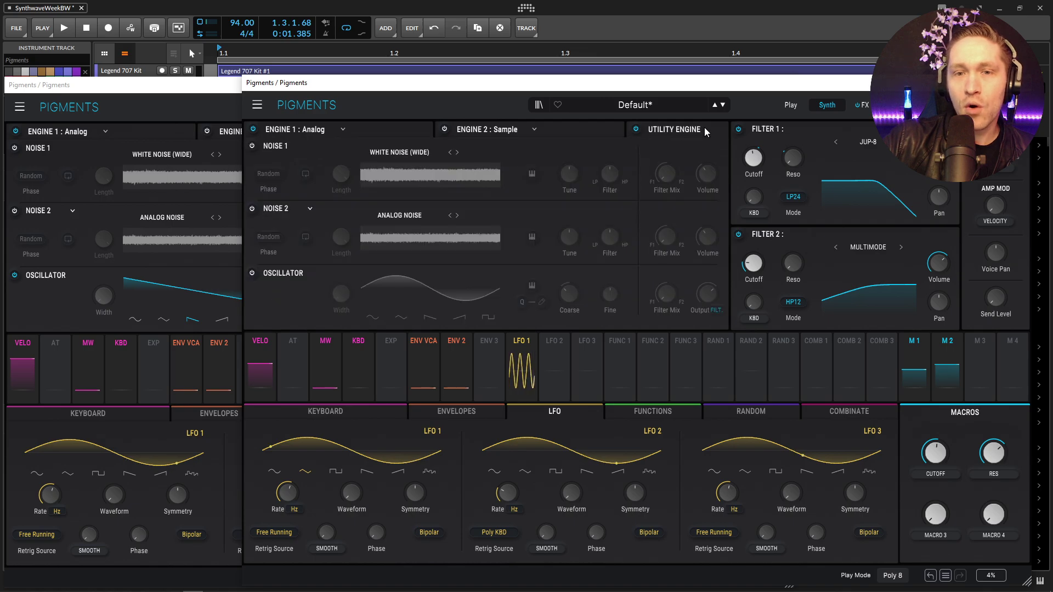
left_click(251, 274)
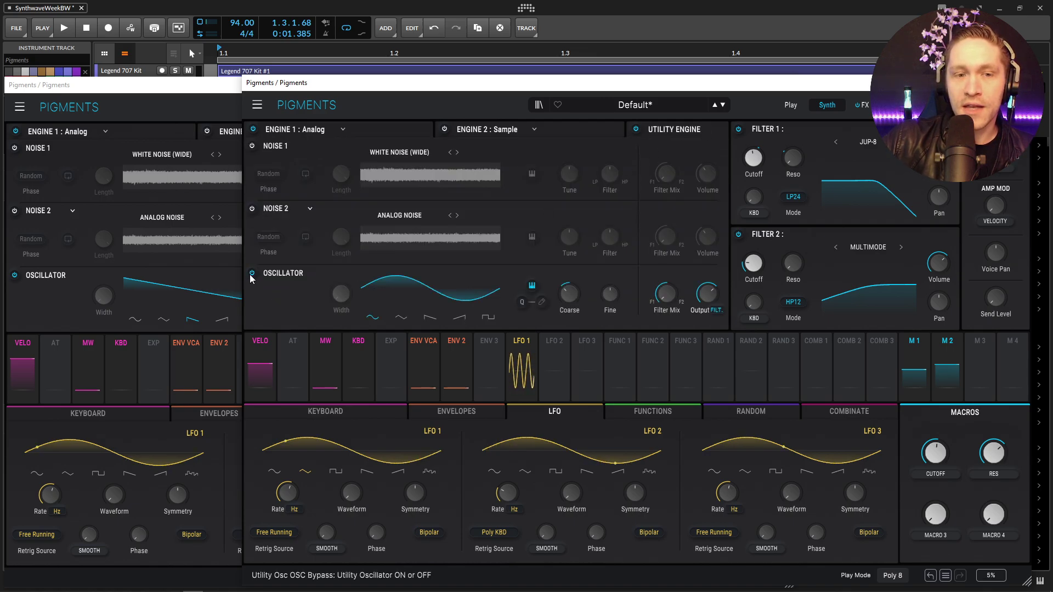
left_click(434, 318)
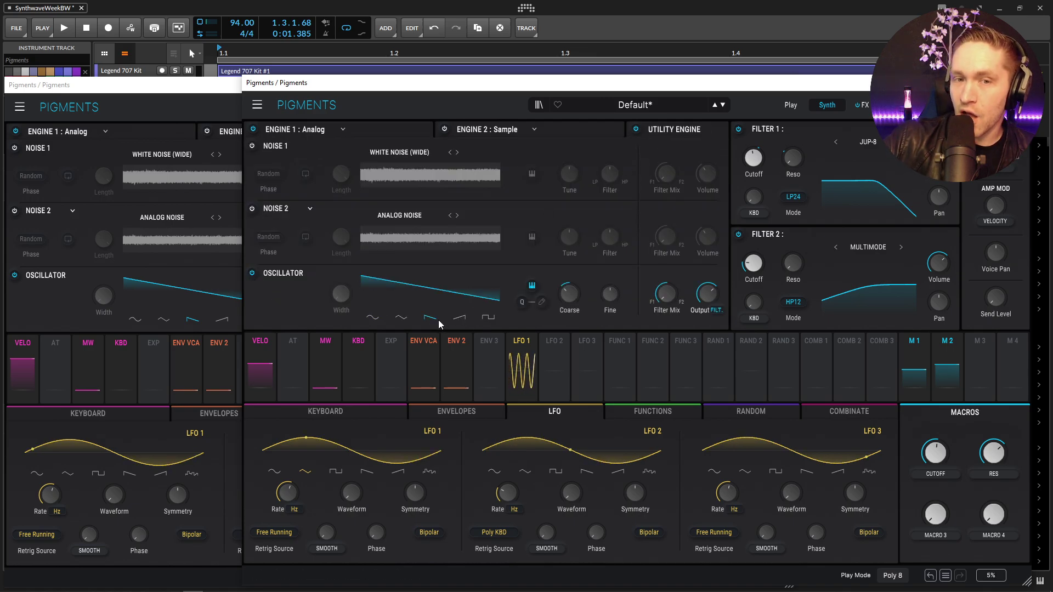
Step: Compare the utility oscillator's Fine tuning in PD Vintage Butter and the Default patch
left_click(110, 88)
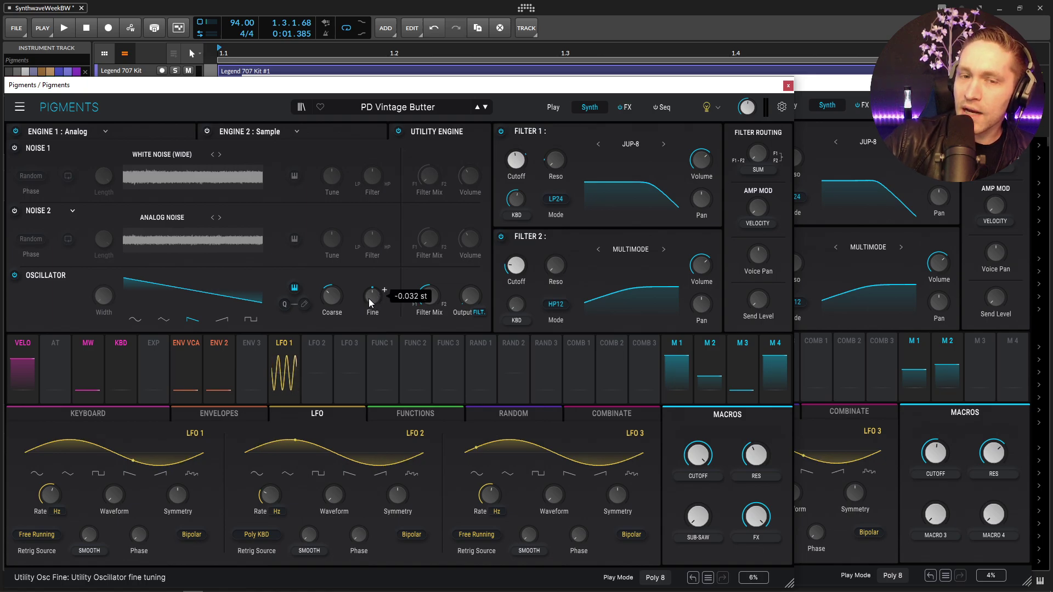
left_click(824, 87)
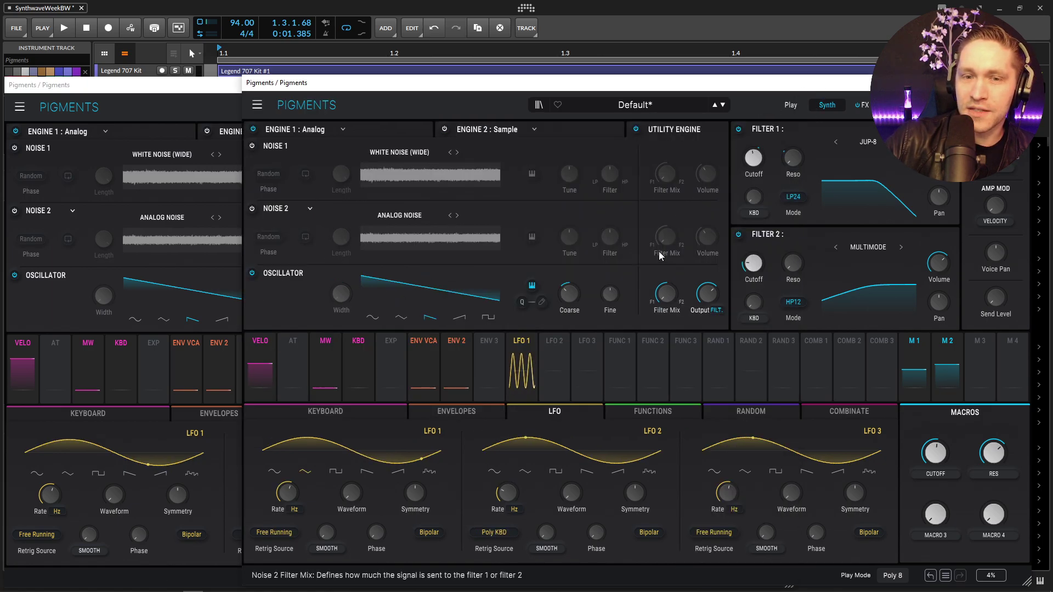
mouse_move(622, 288)
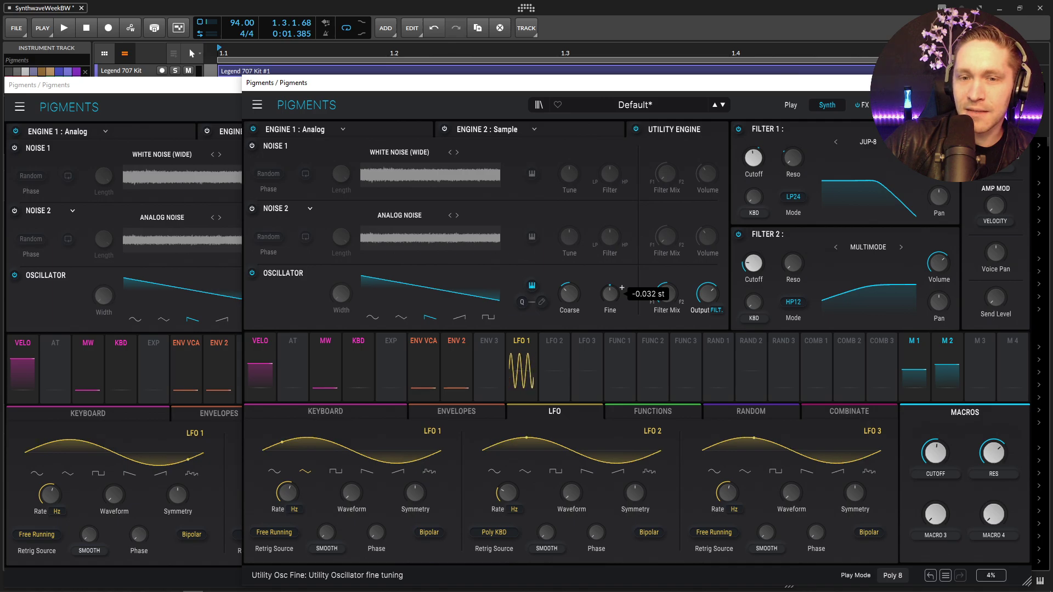
Step: Check PD Vintage Butter's utility oscillator output routing, and in the Default patch lower that Output and assign Macro 3 to it
left_click(194, 90)
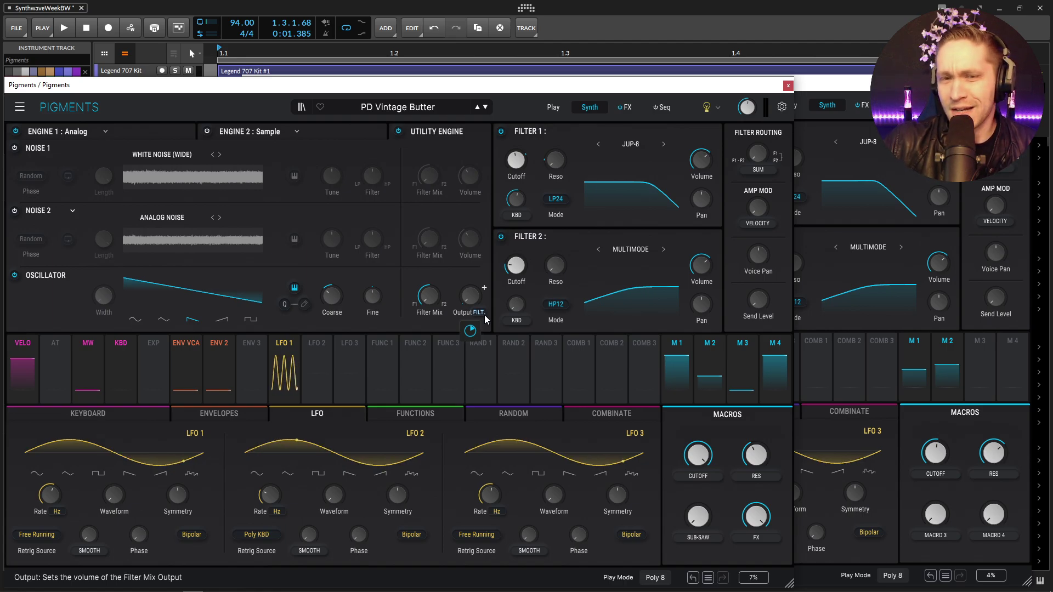
mouse_move(470, 299)
mouse_move(475, 335)
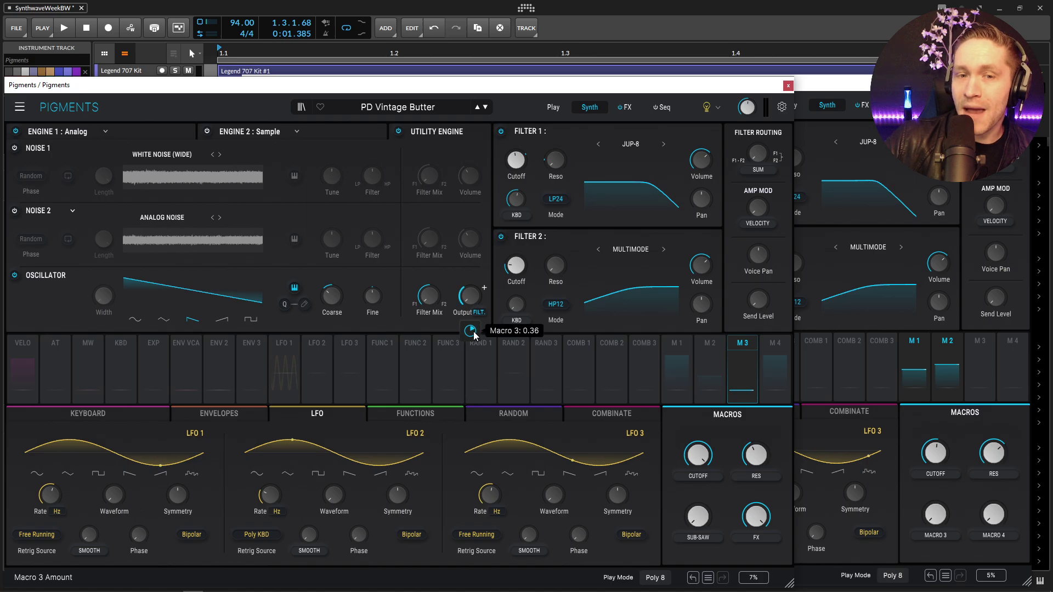
left_click(836, 84)
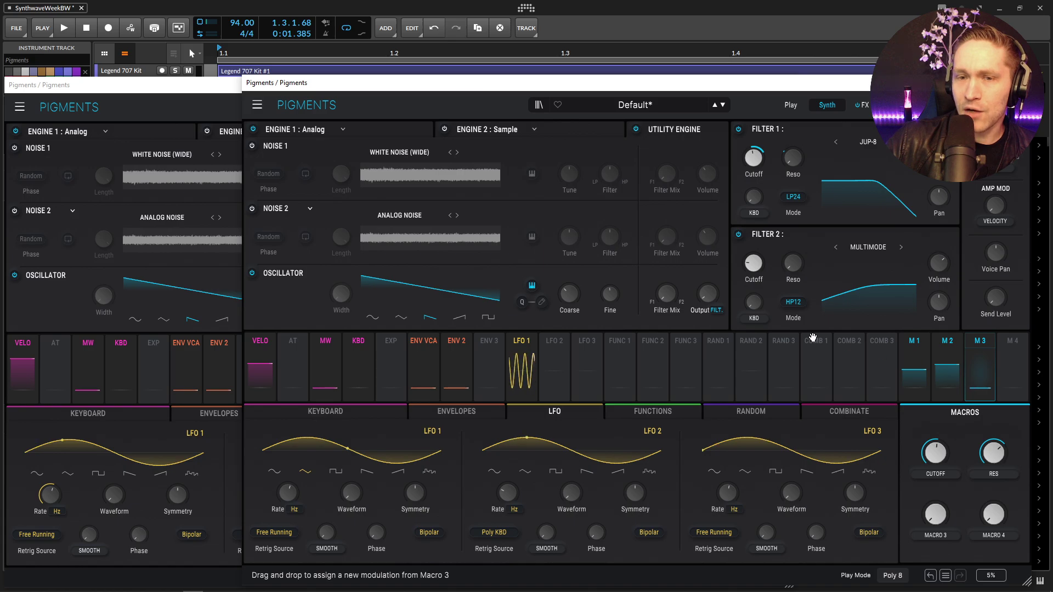
mouse_move(707, 328)
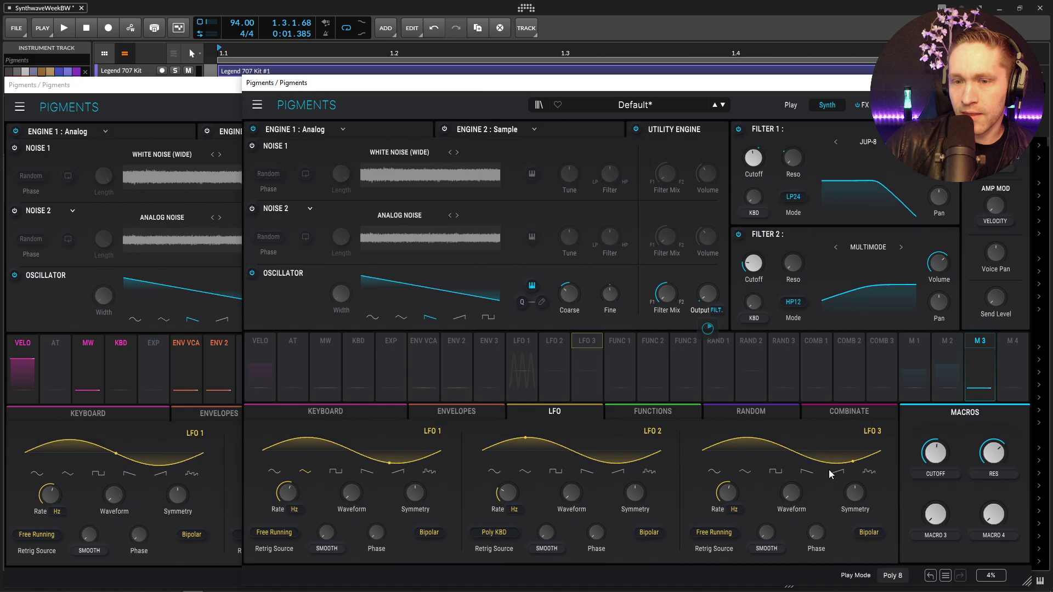
Step: Rename Macro 3 in the Default patch as "sub saw"
double_click(927, 535)
type("sub")
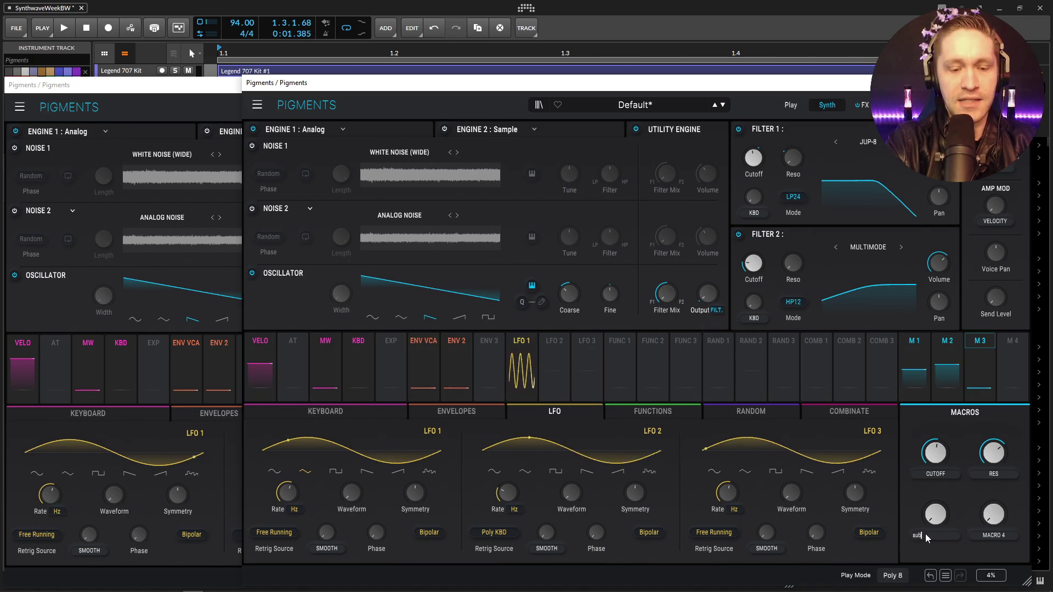
type(" saw")
key("Return")
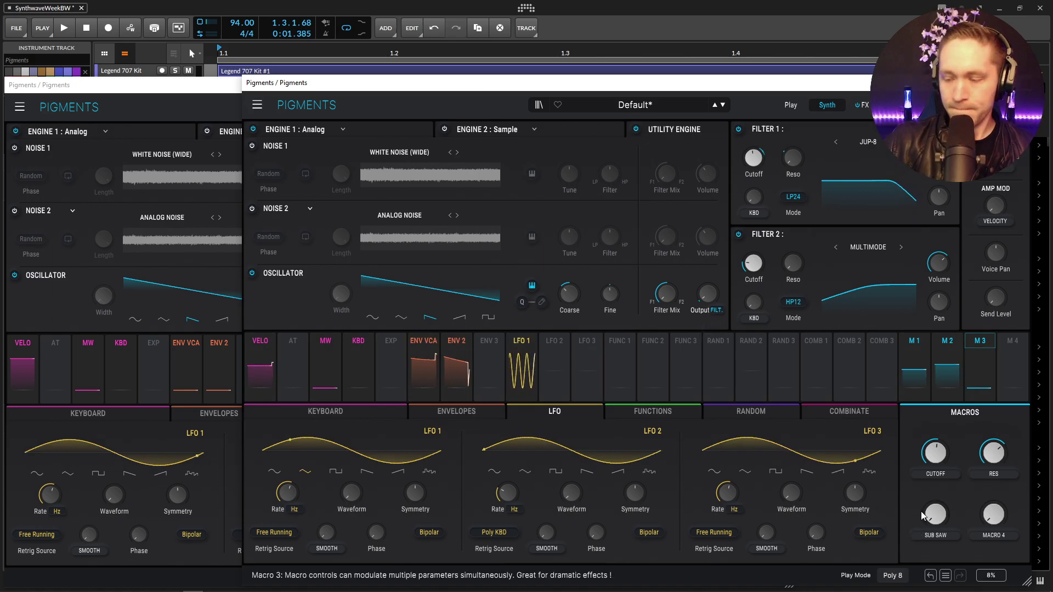
Step: Try the Sub Saw macro at high and low amounts and leave it at a moderate level
scroll(923, 515, "up", 12)
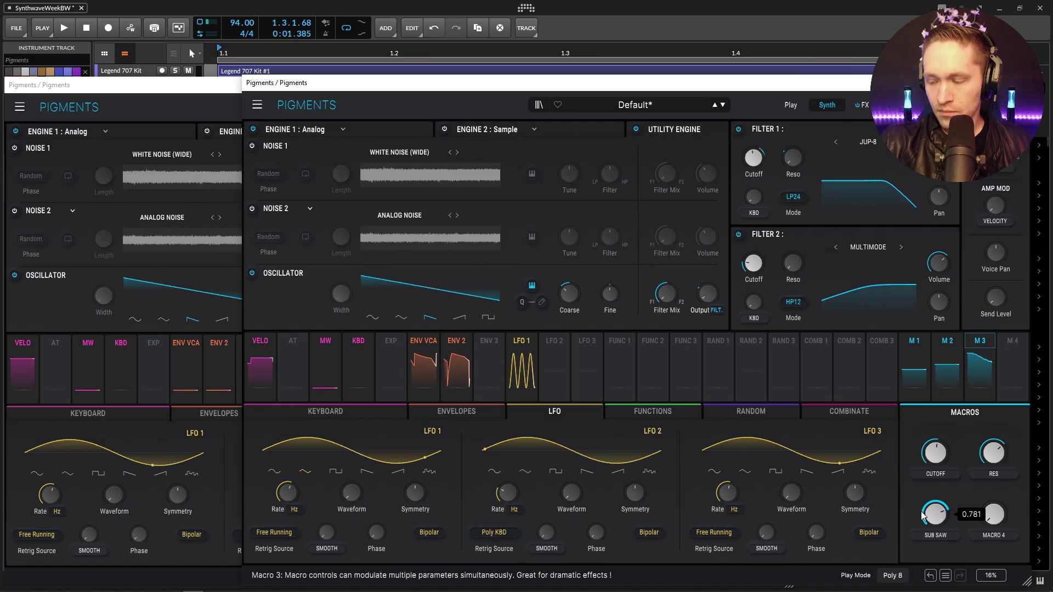
scroll(923, 516, "down", 8)
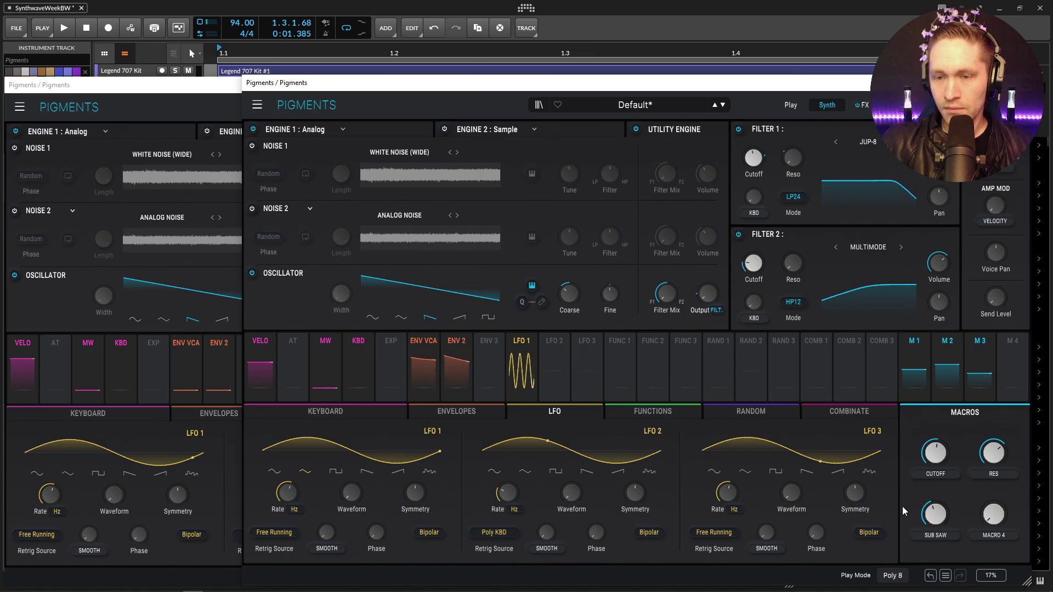
mouse_move(935, 515)
left_mouse_down()
mouse_move(935, 417)
mouse_move(935, 517)
left_mouse_up()
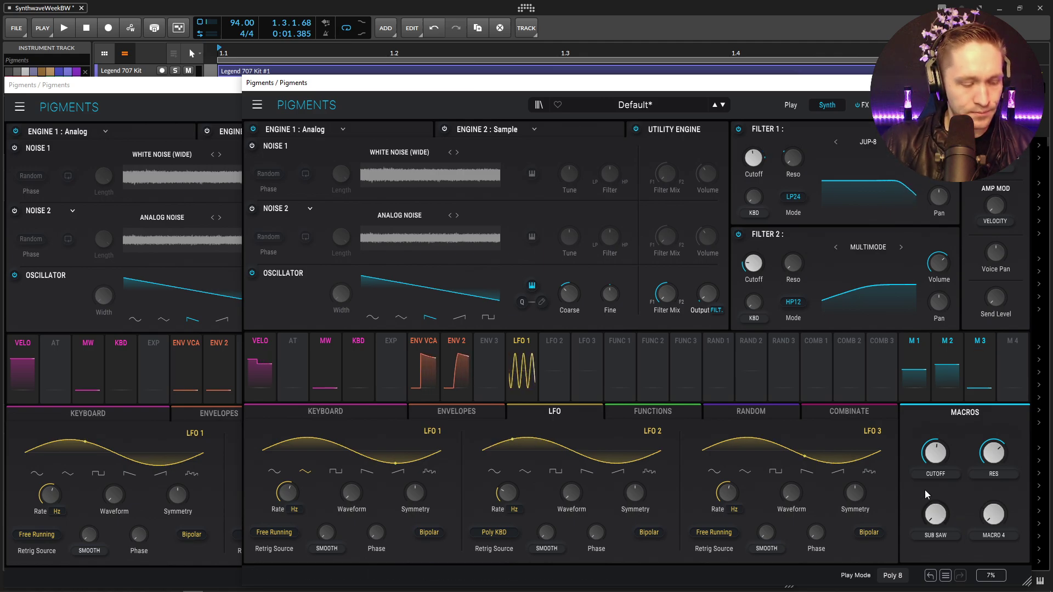
left_click_drag(931, 521, 935, 499)
Step: View PD Vintage Butter's effects and replace the Delay in the Default patch's FX A with a Param EQ
left_click(207, 96)
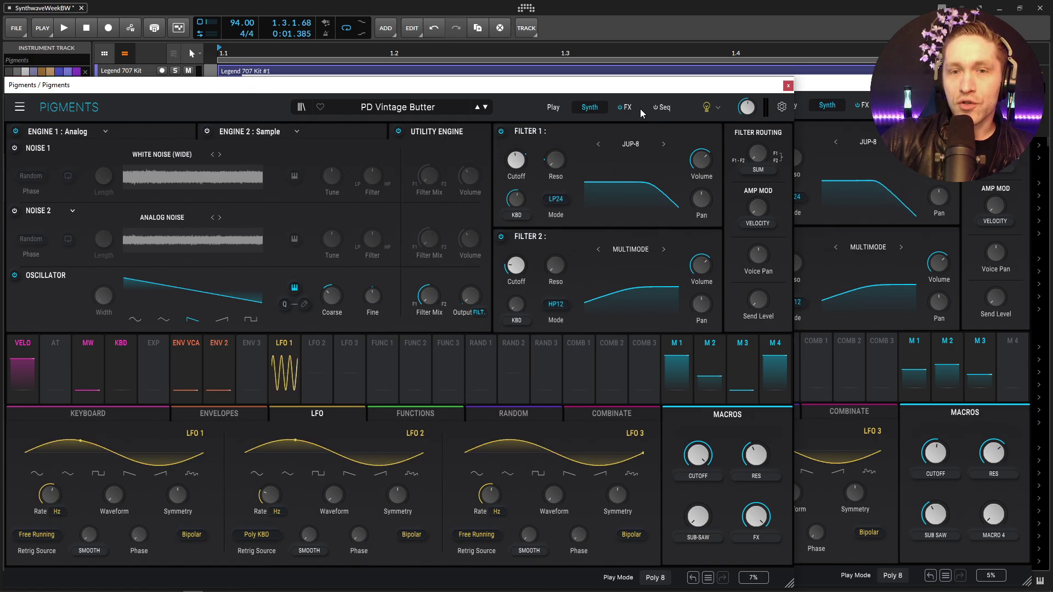
left_click(625, 107)
left_click(129, 136)
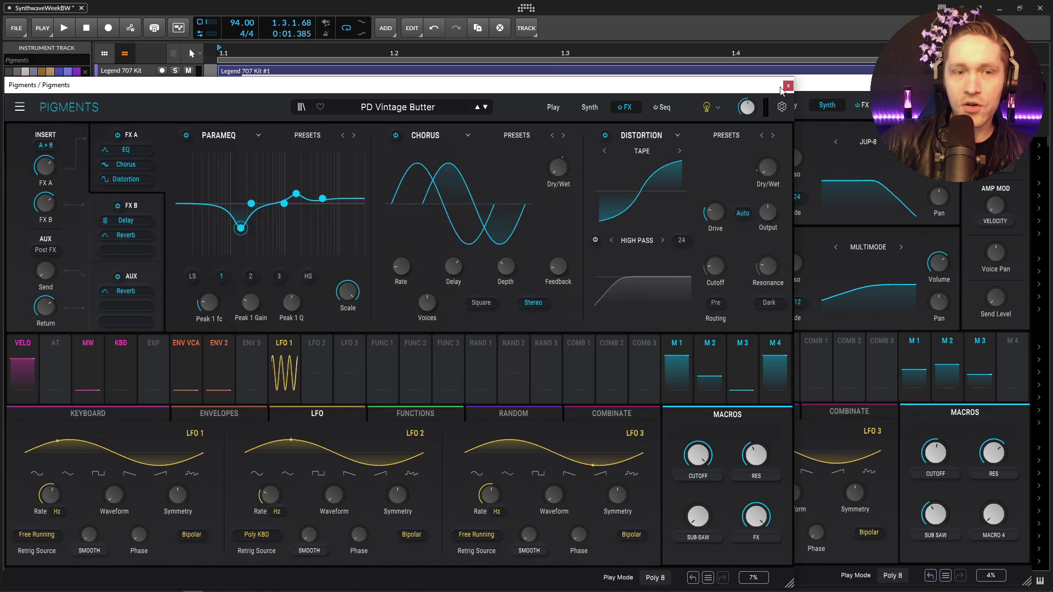
left_click(853, 105)
left_click(856, 104)
left_click(386, 131)
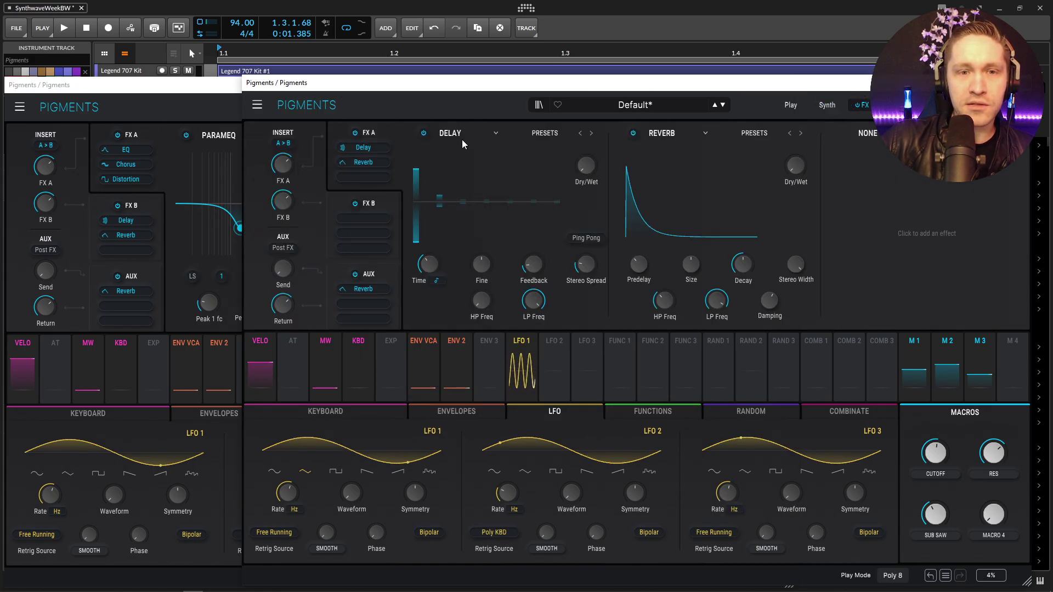
left_click(462, 136)
left_click(494, 354)
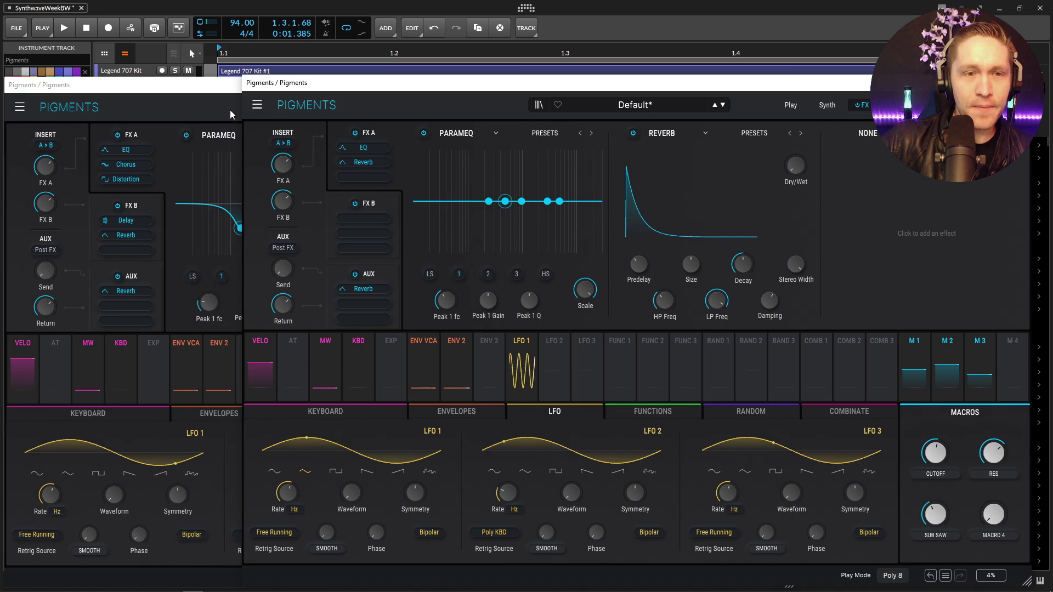
Step: Check PD Vintage Butter's EQ Peak 1 frequency and lower the Default patch's Peak 1 frequency to about 159 Hz
left_click(229, 109)
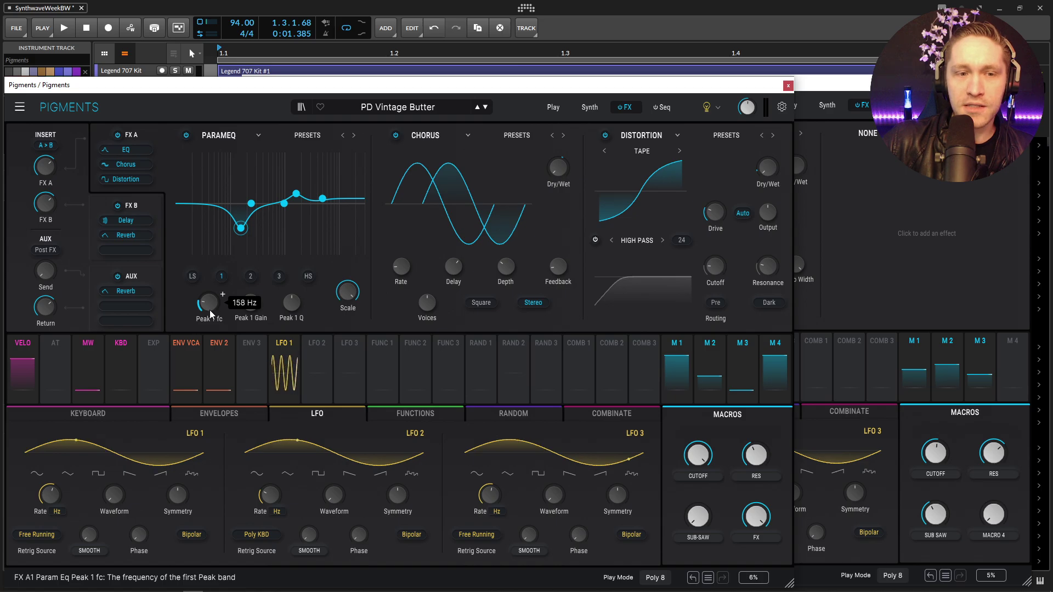
left_click(798, 87)
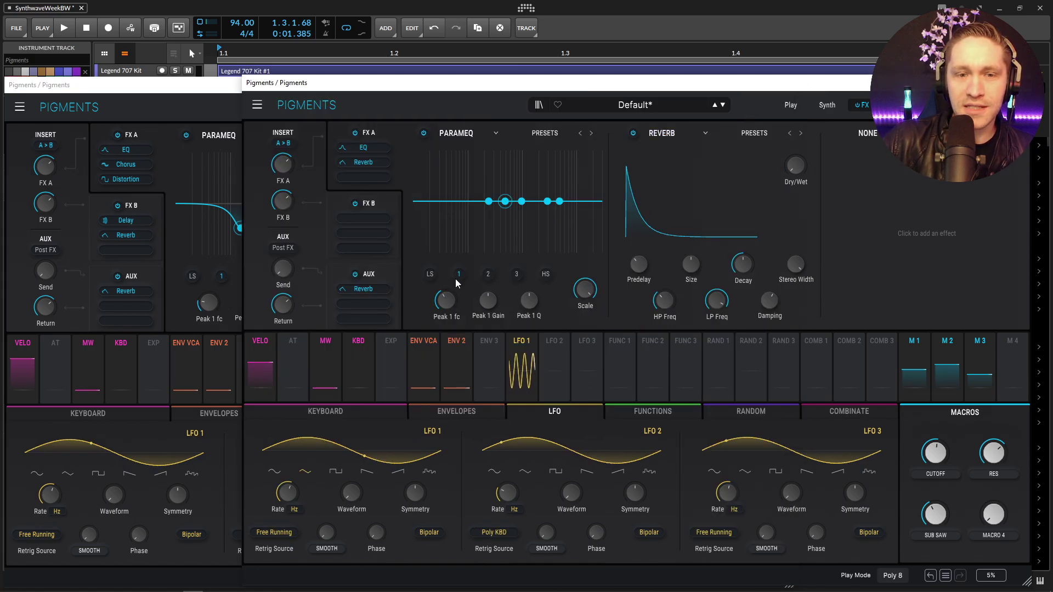
left_click_drag(447, 300, 447, 311)
scroll(460, 292, "down", 4)
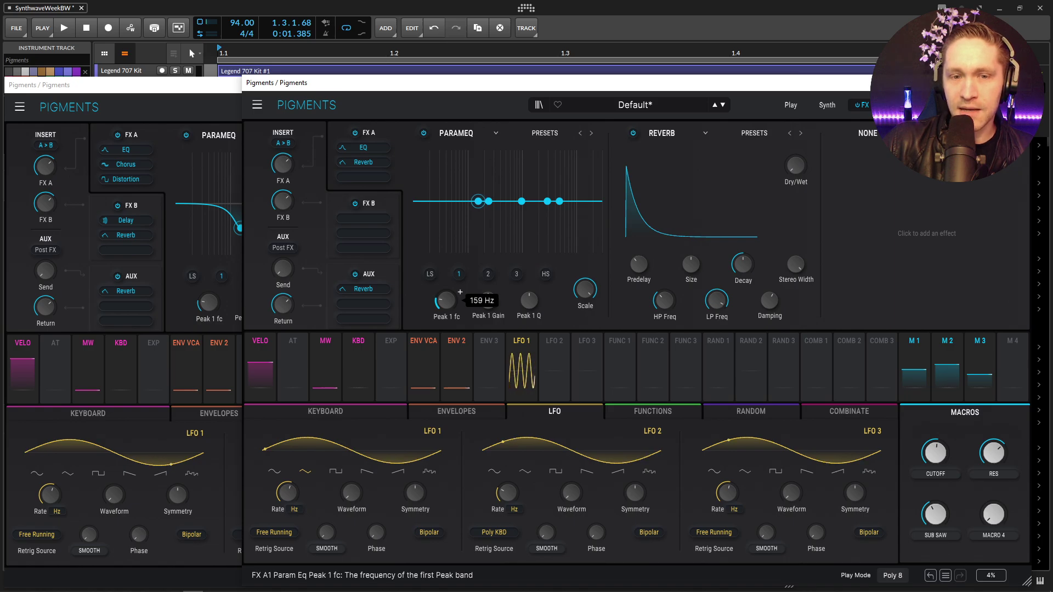
Step: Cut the Default patch's EQ Peak 1 Gain to roughly match PD Vintage Butter's -7.30 dB
left_click(216, 107)
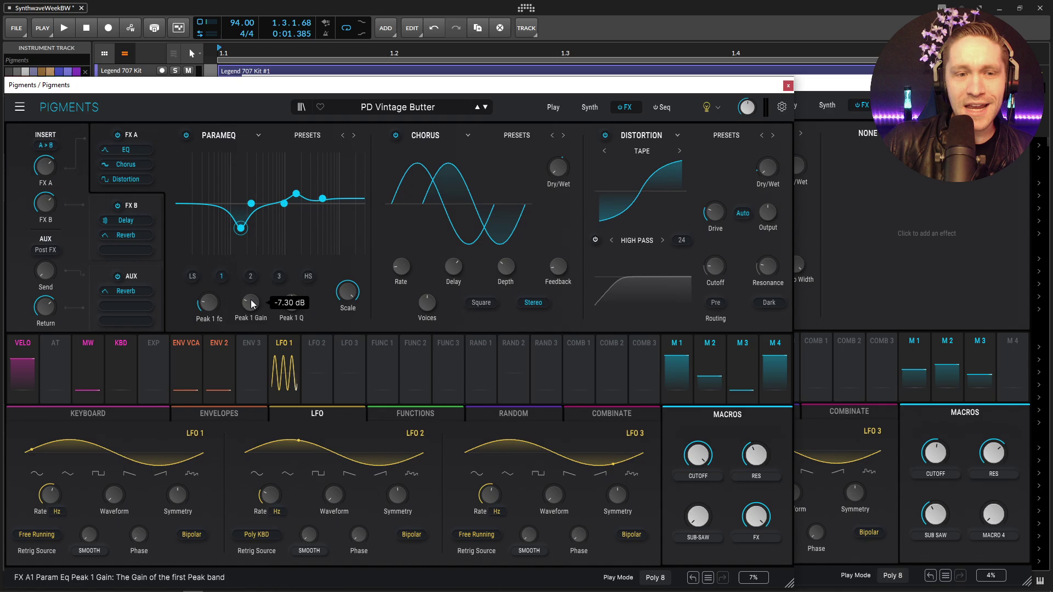
left_click(798, 103)
mouse_move(485, 302)
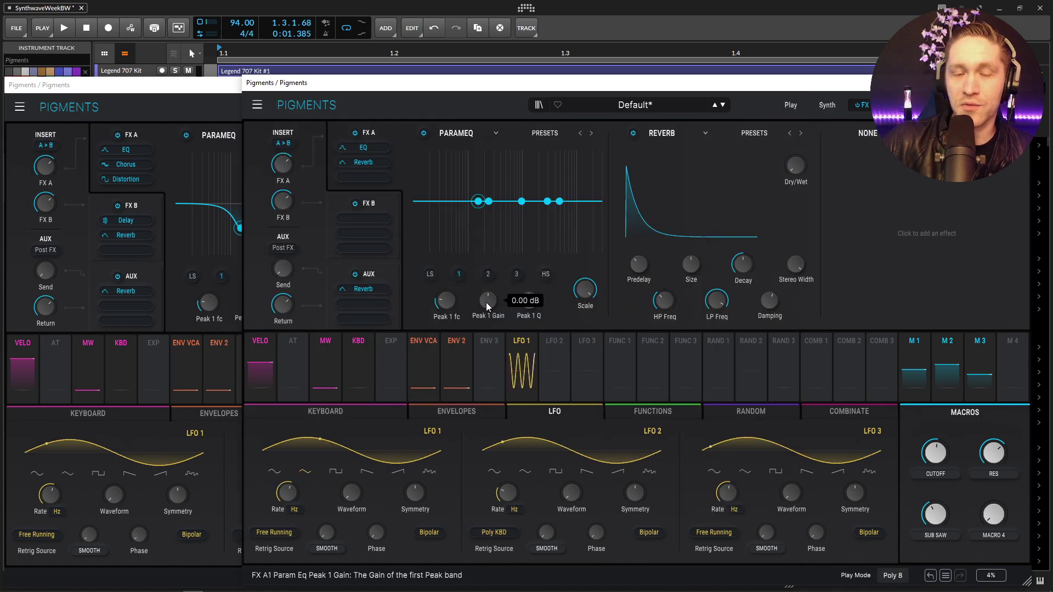
left_click_drag(486, 302, 486, 325)
scroll(487, 300, "down", 1)
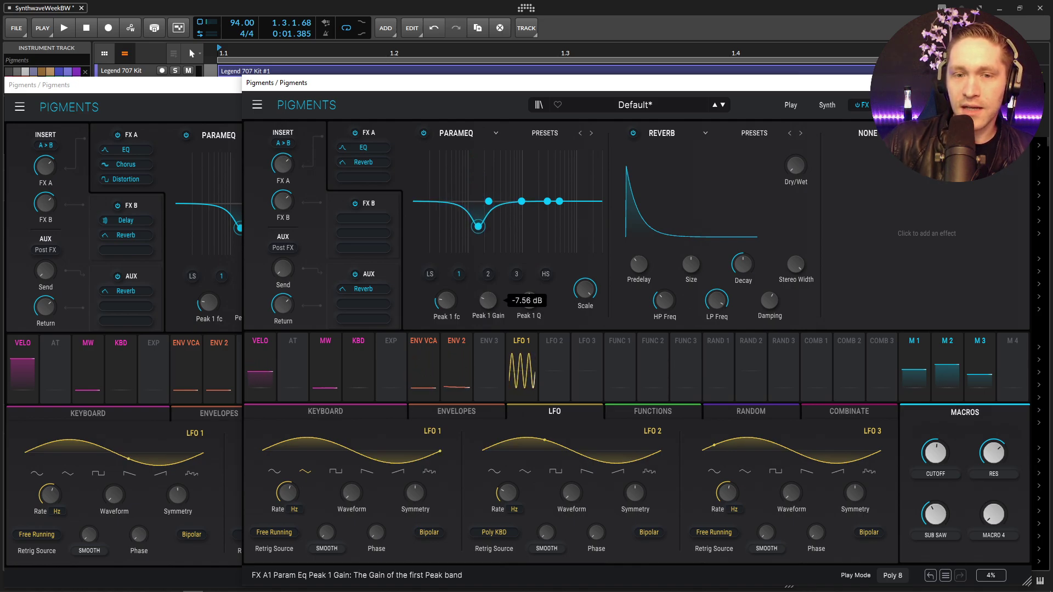
scroll(484, 302, "up", 1)
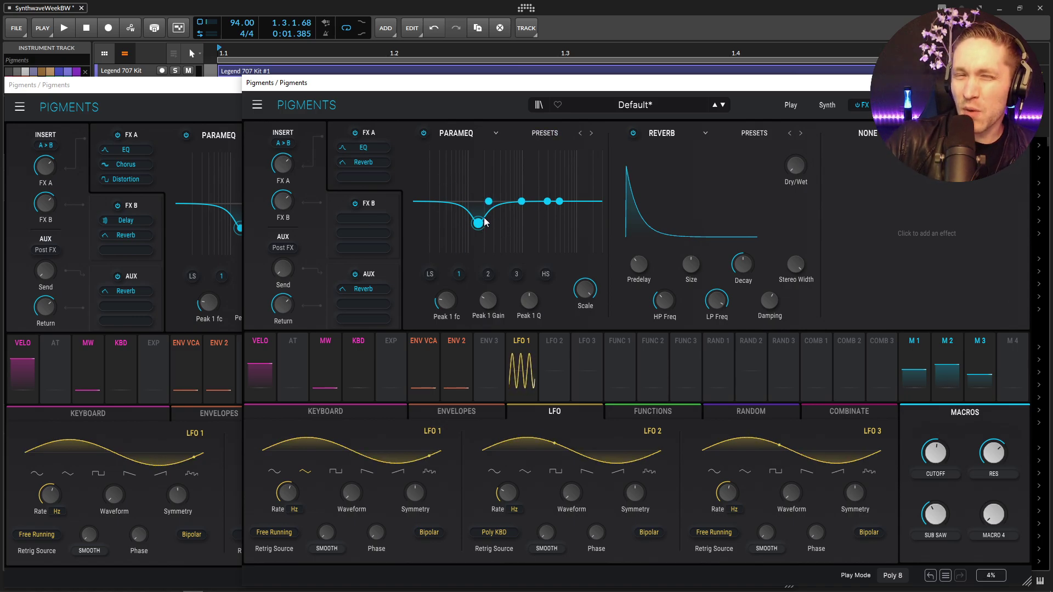
Step: Check PD Vintage Butter's EQ Peak 2 and Peak 3, and lower the Default patch's Peak 3 frequency to about 1642 Hz
left_click(205, 91)
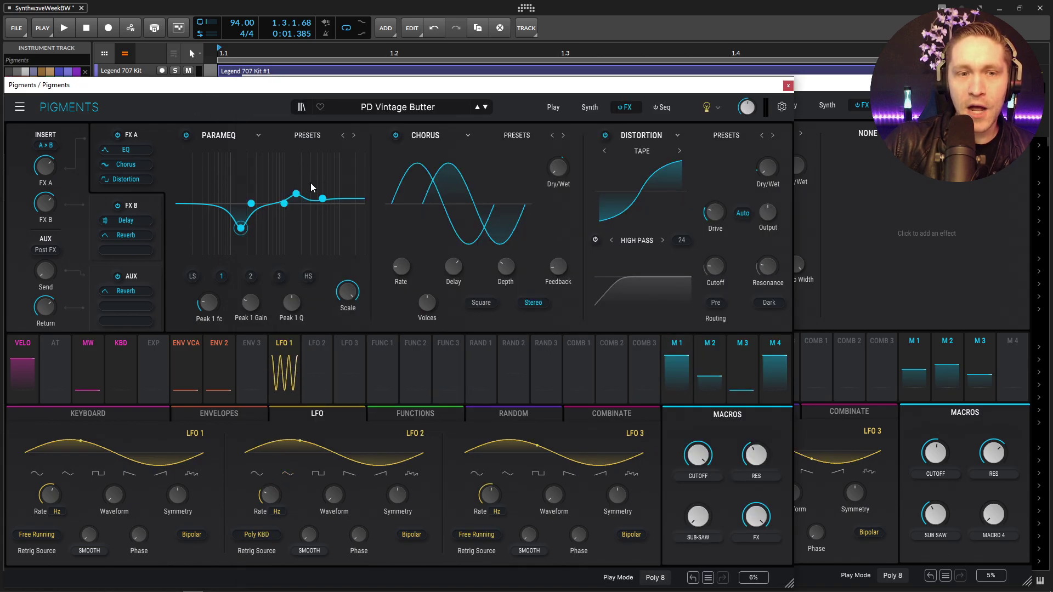
left_click(251, 277)
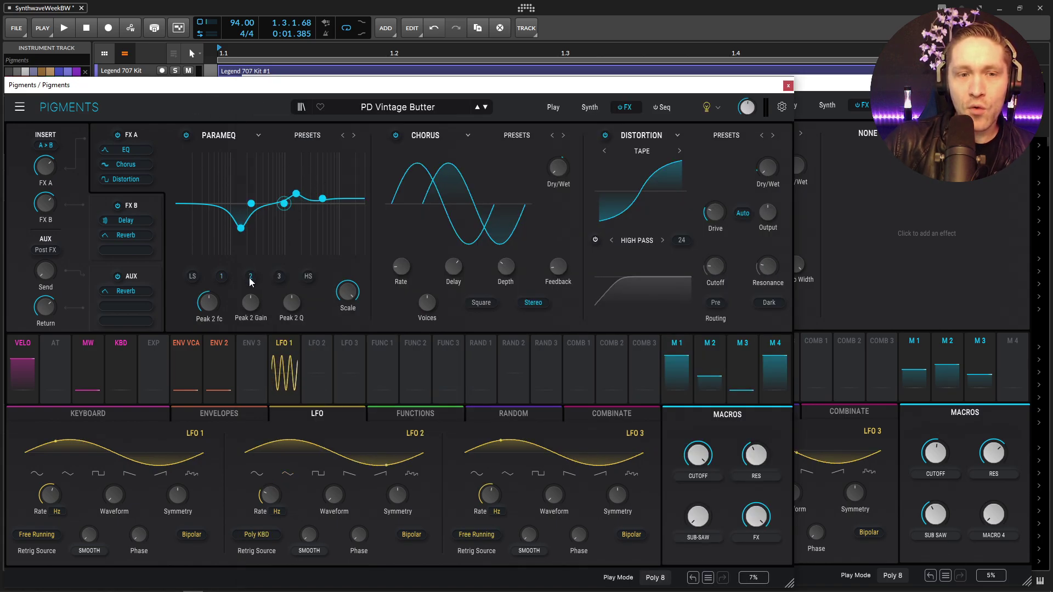
left_click(278, 277)
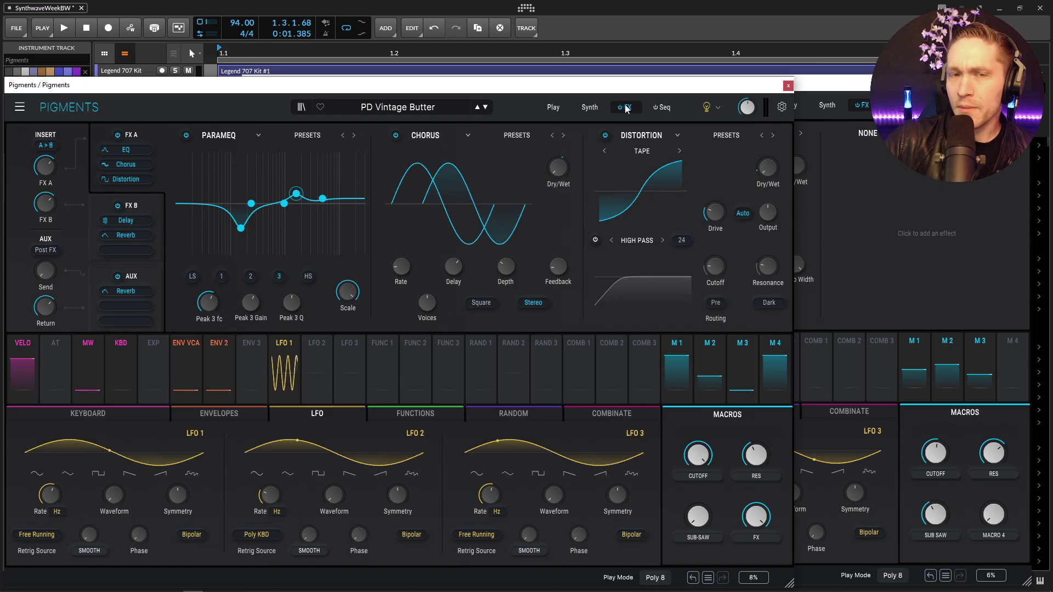
left_click(864, 87)
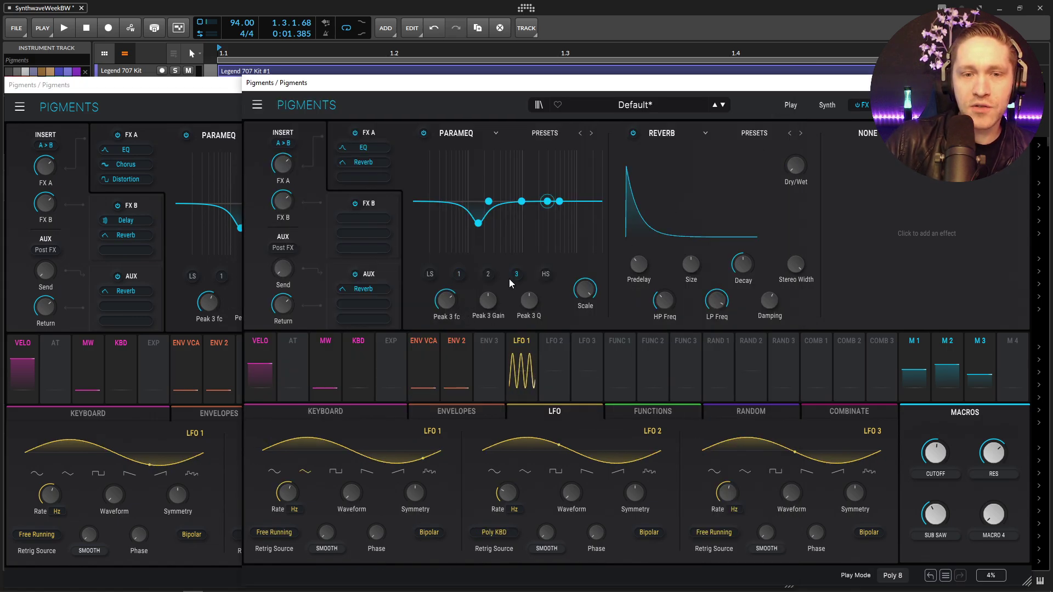
mouse_move(460, 291)
scroll(461, 291, "down", 5)
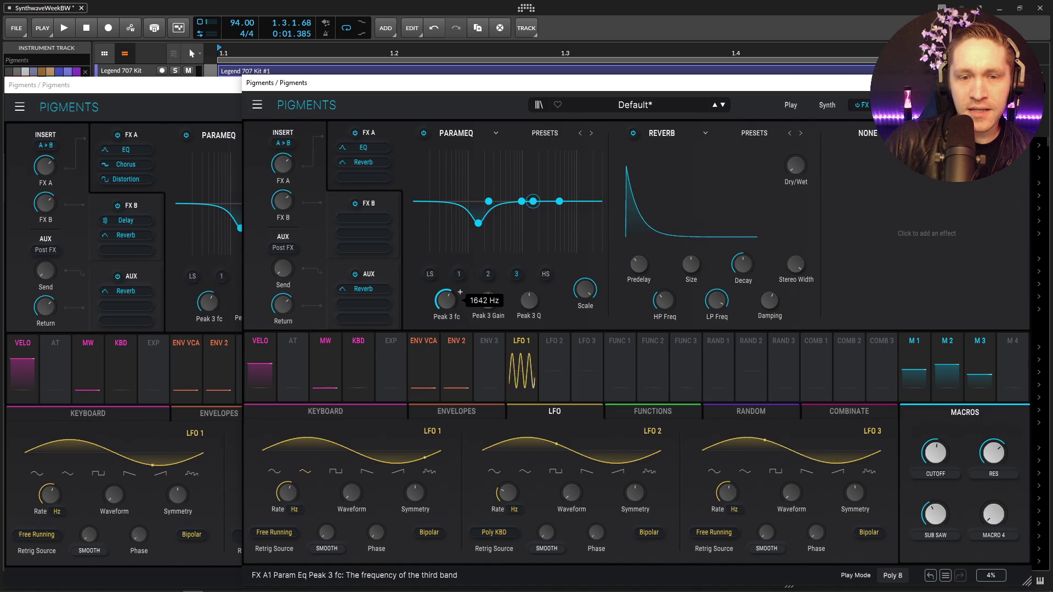
Step: Check PD Vintage Butter's EQ Peak 3 Gain and boost the Default patch's Peak 3 Gain to roughly match its curve
left_click(205, 89)
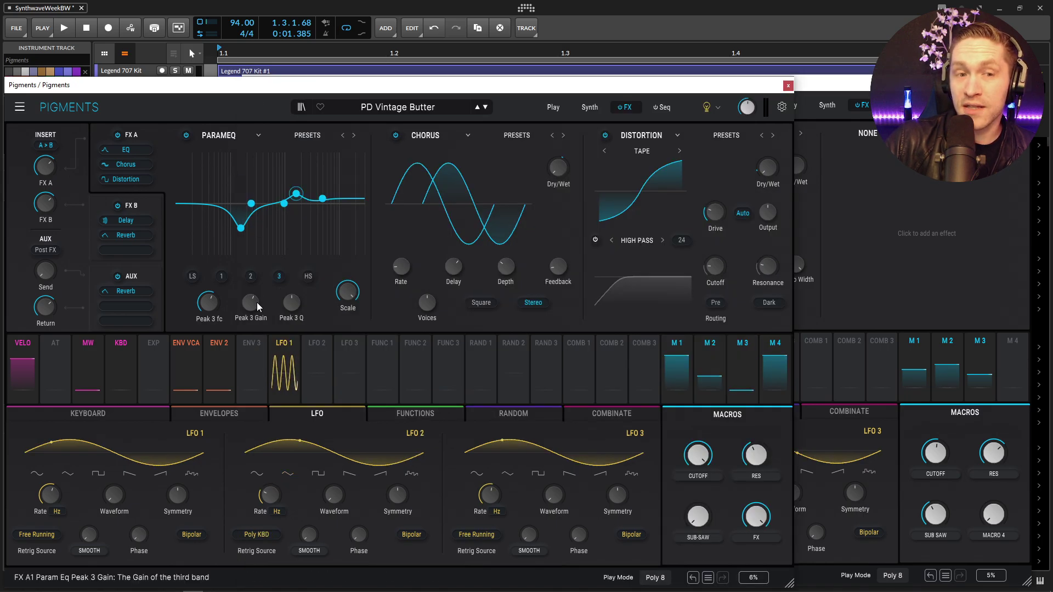
left_click(864, 88)
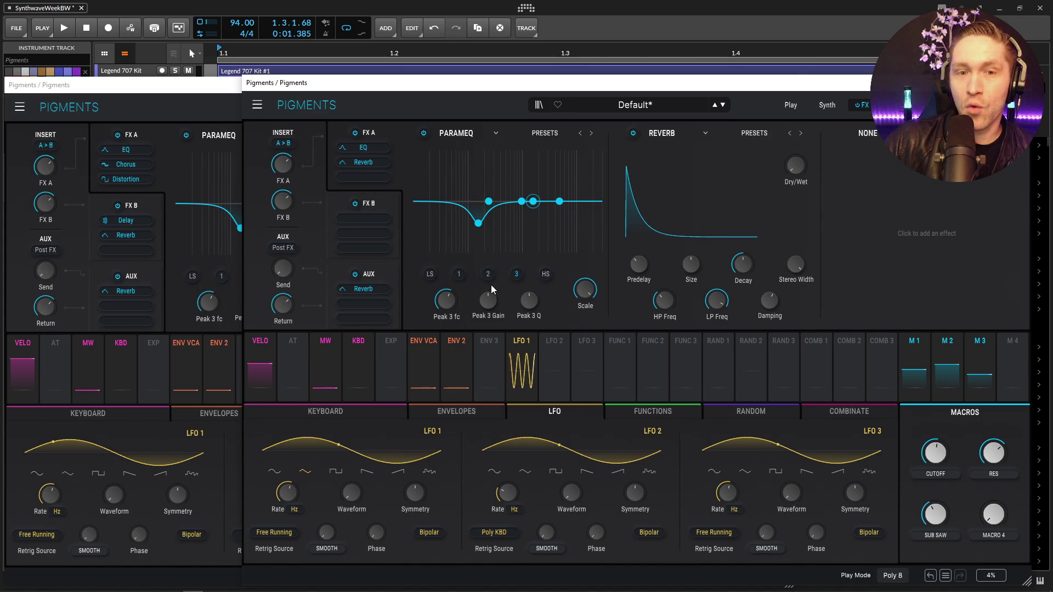
left_click_drag(492, 289, 491, 280)
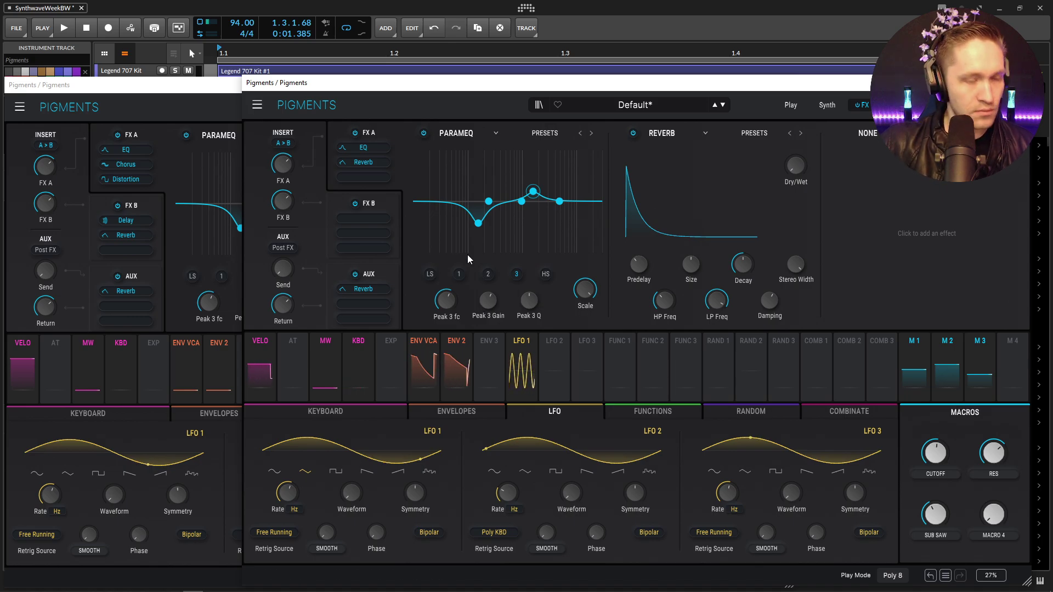
left_click(236, 104)
left_click(847, 87)
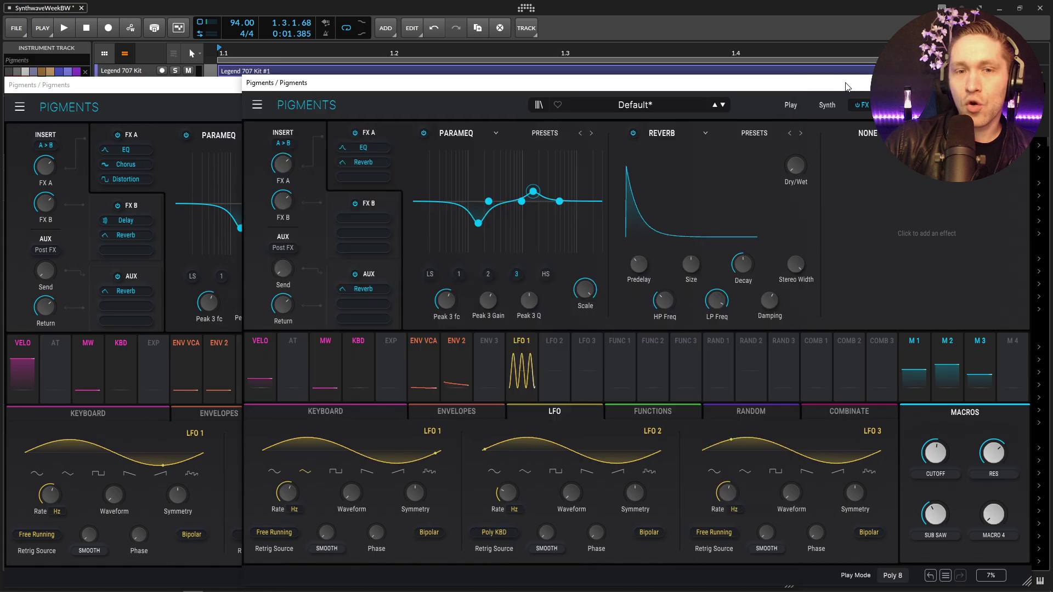
Step: Replace the Reverb in the Default patch's FX A with a Chorus and adjust its Dry/Wet toward PD Vintage Butter's mix
left_click(661, 141)
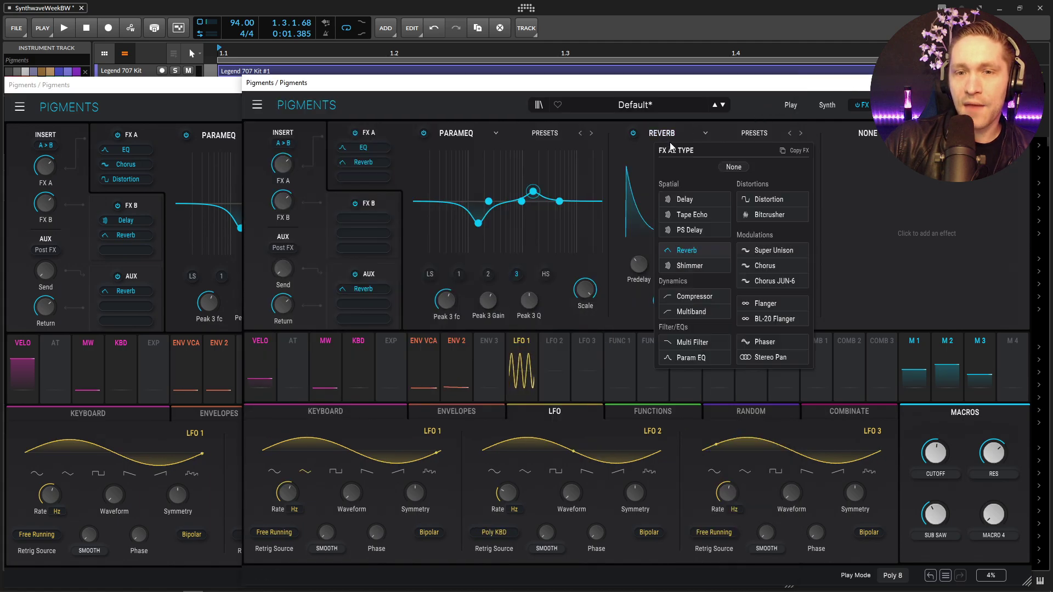
left_click(774, 253)
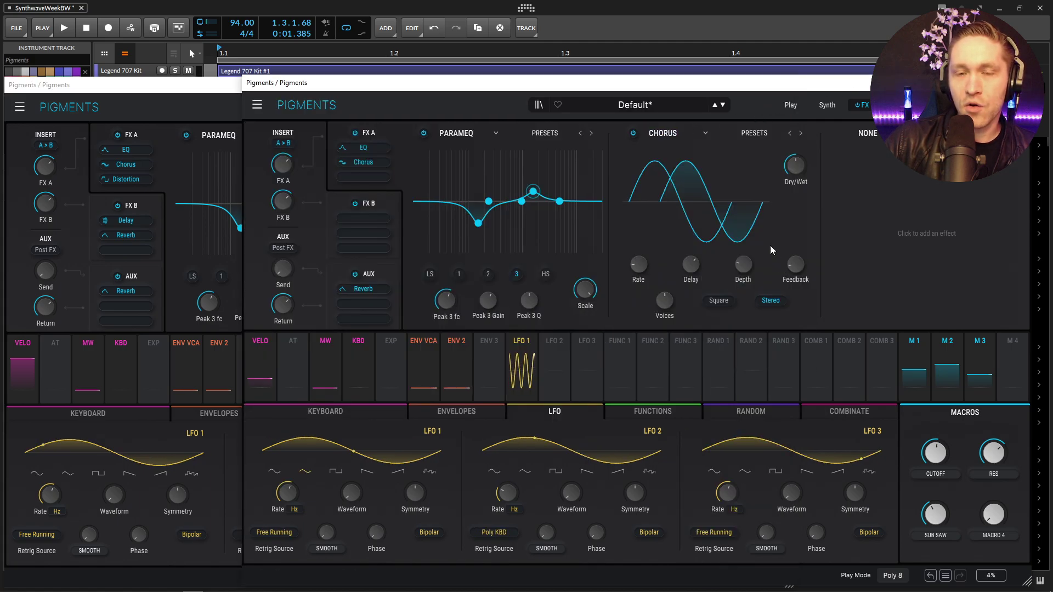
left_click(219, 93)
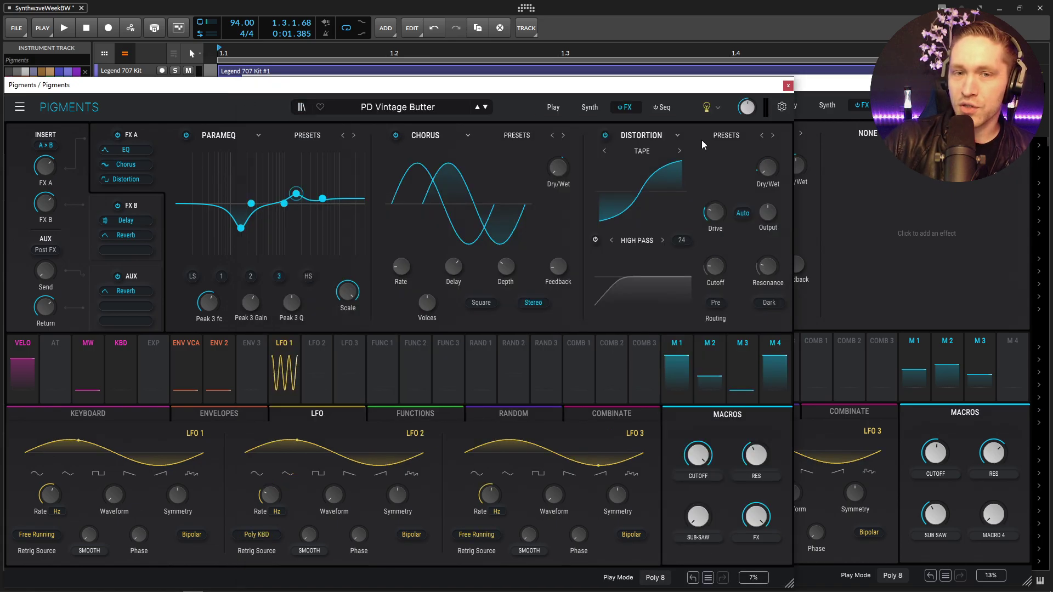
mouse_move(561, 202)
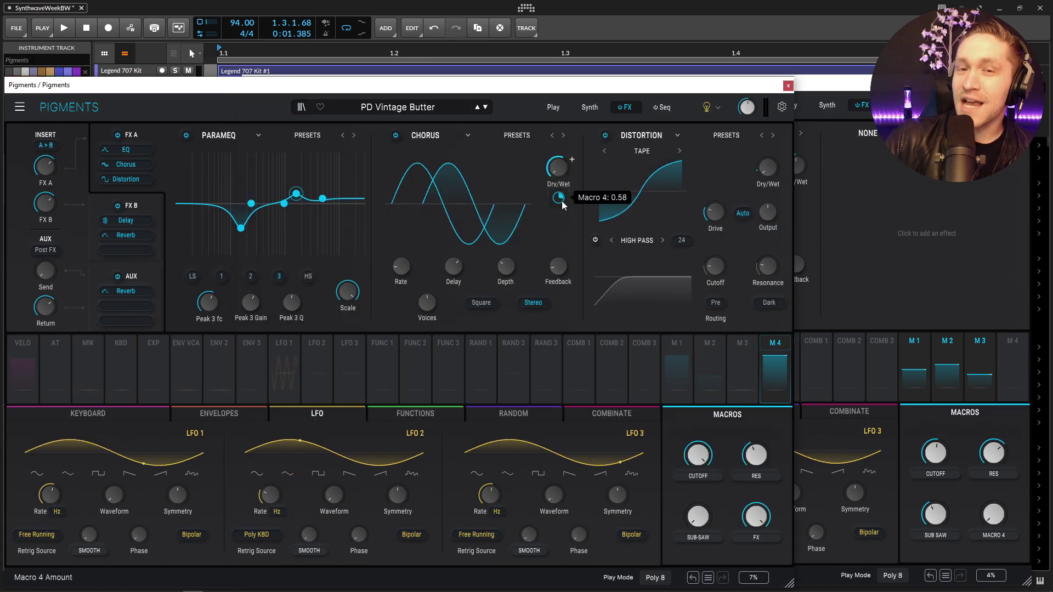
left_click(795, 167)
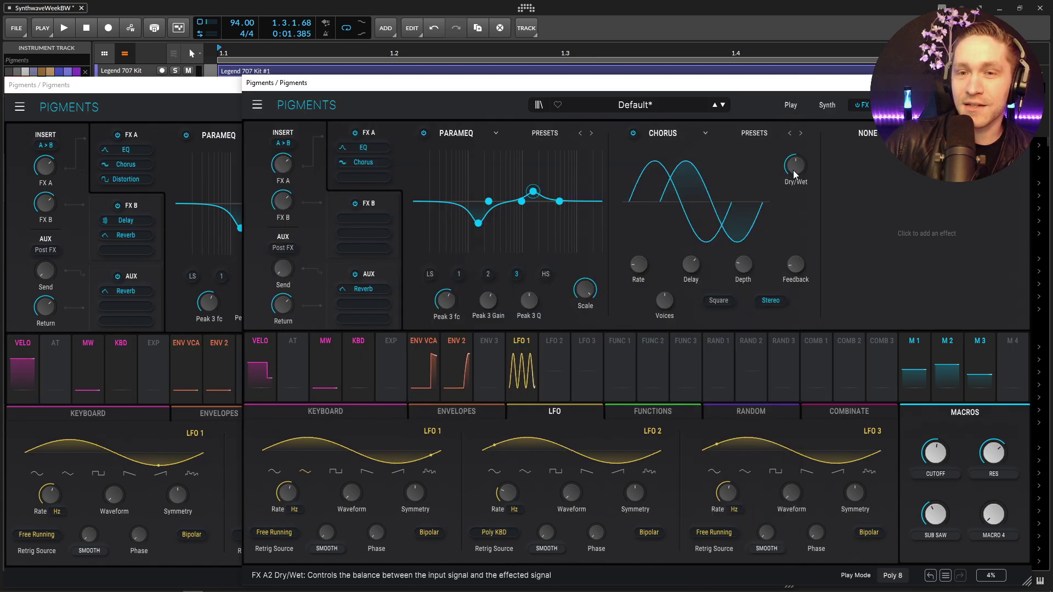
left_click_drag(796, 166, 795, 157)
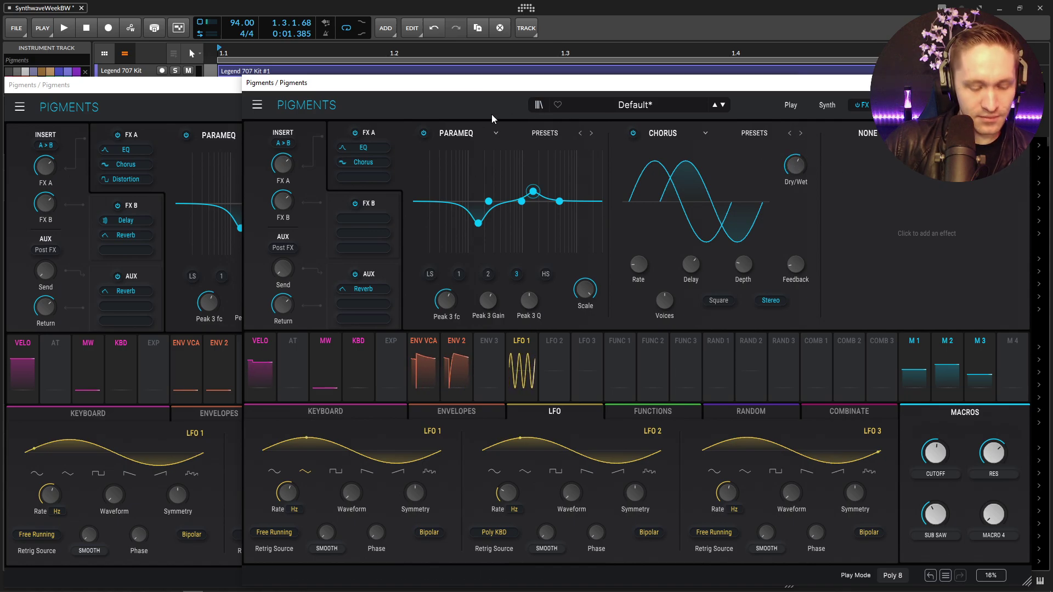
Step: Compare PD Vintage Butter's Chorus Delay and Depth settings with those of the Default patch's Chorus
left_click(236, 93)
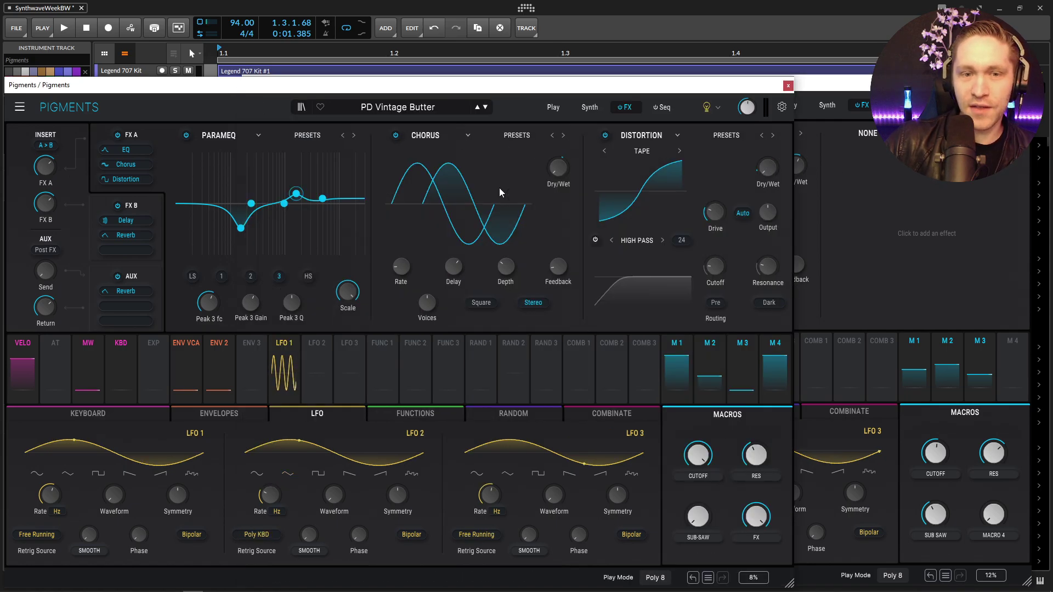
mouse_move(449, 273)
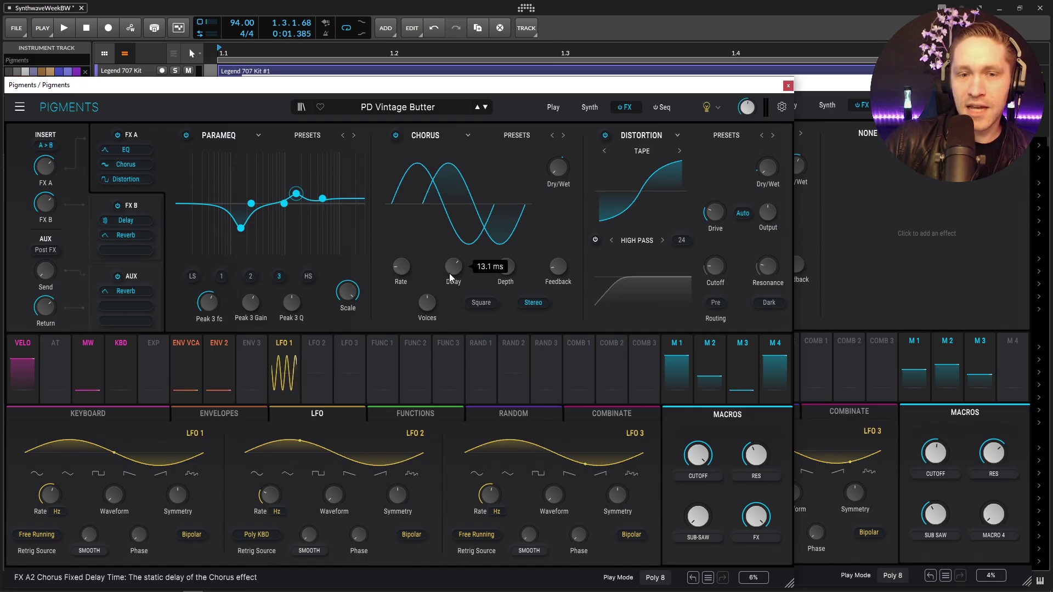
left_click(855, 92)
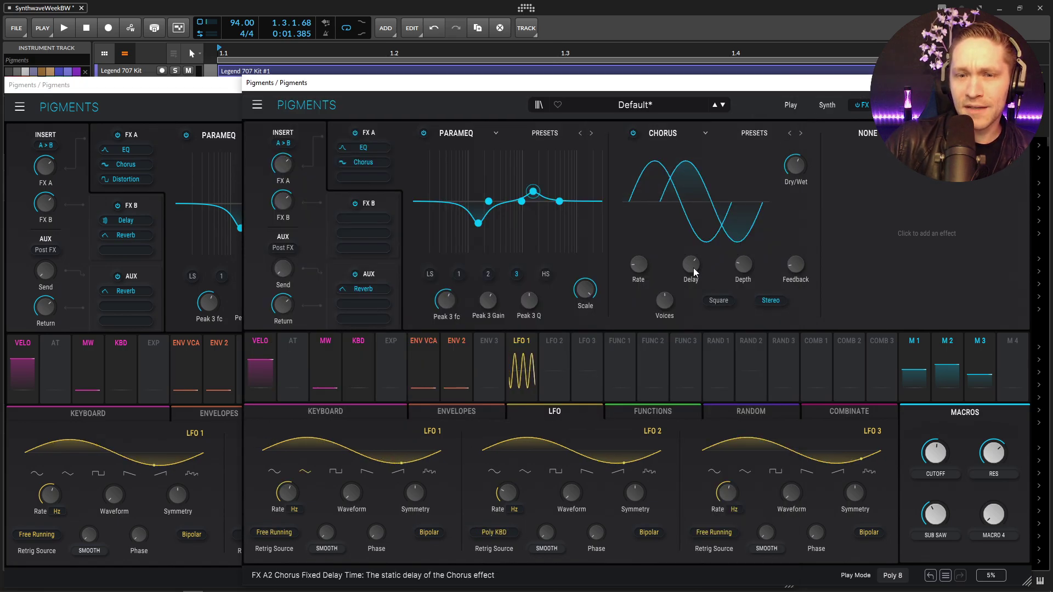
left_click(234, 104)
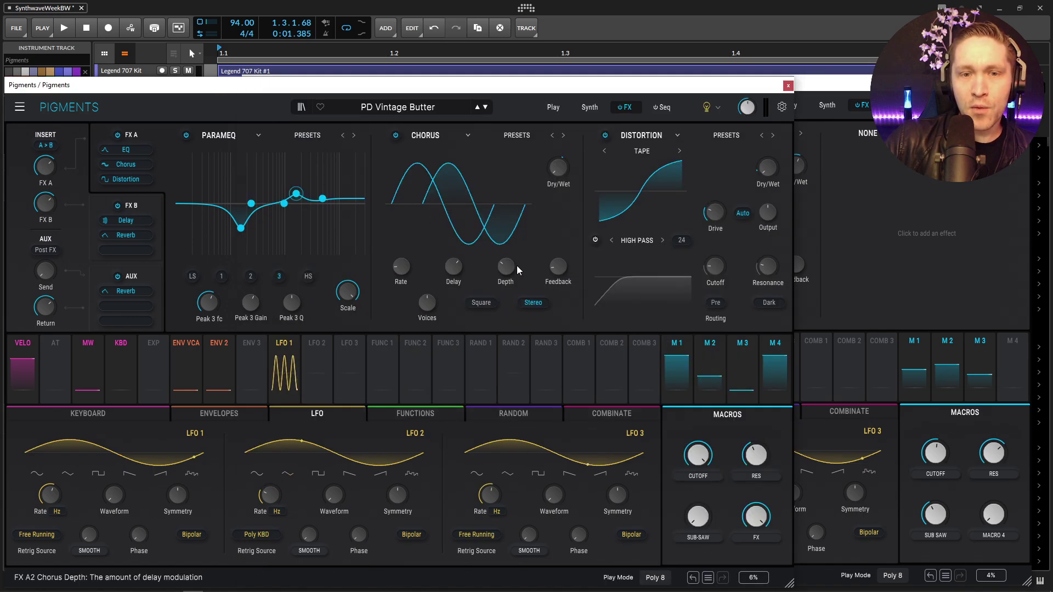
left_click(804, 114)
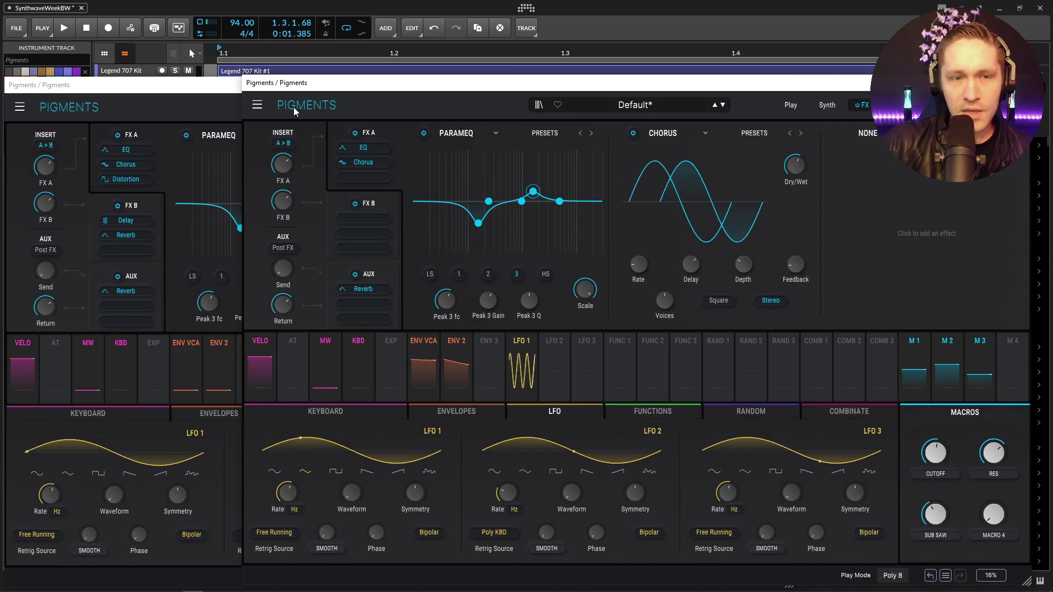
Step: Check PD Vintage Butter's third FX A effect and add a Distortion to the Default patch's empty FX A slot
left_click(200, 90)
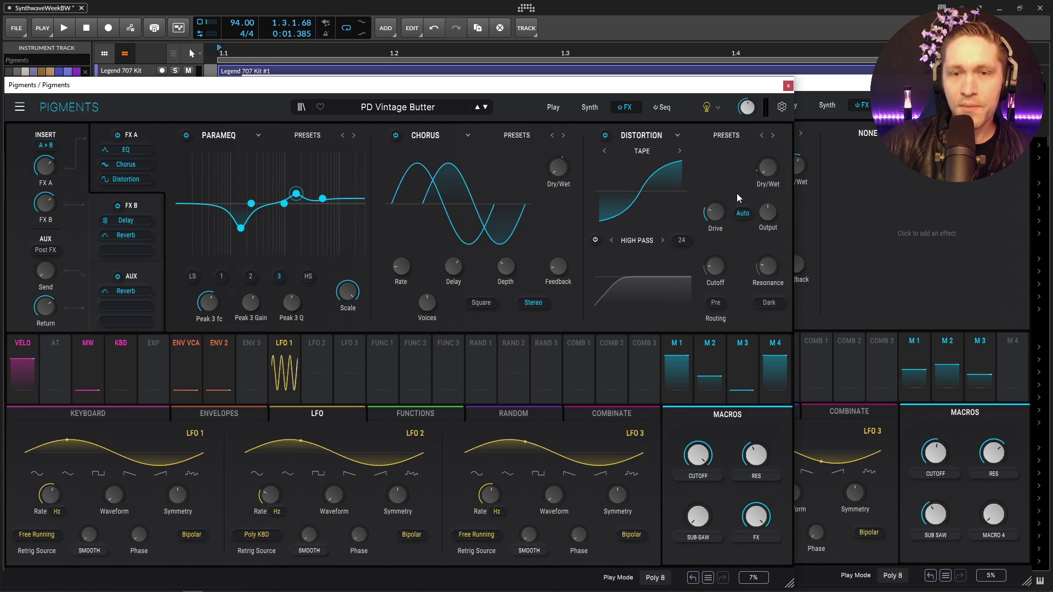
left_click(869, 134)
left_click(875, 137)
left_click(981, 200)
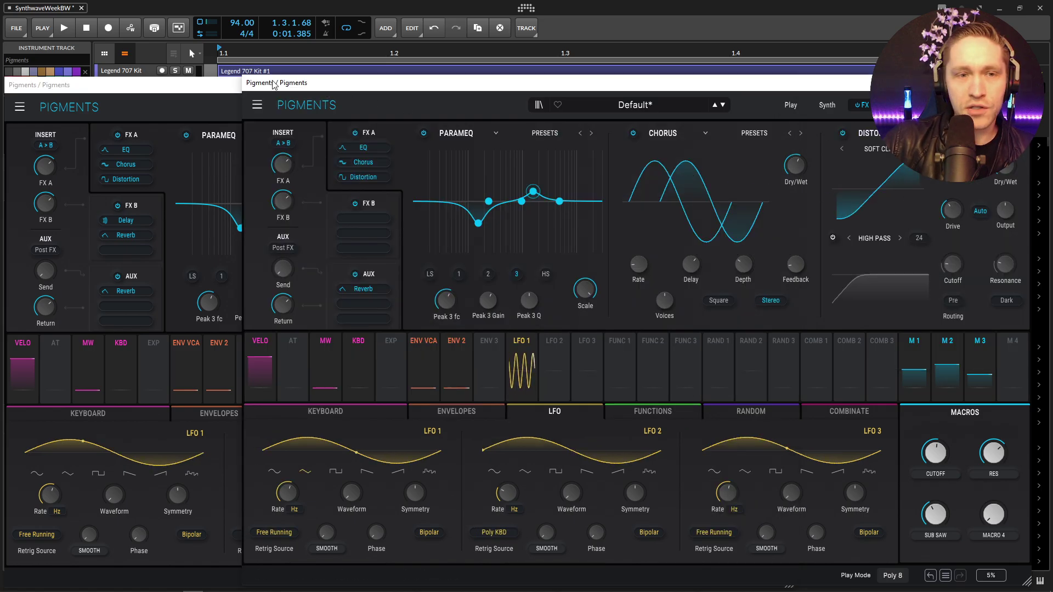
Step: Check PD Vintage Butter's distortion type and change the Default patch's Distortion from Soft Clip to Tape
left_click(212, 93)
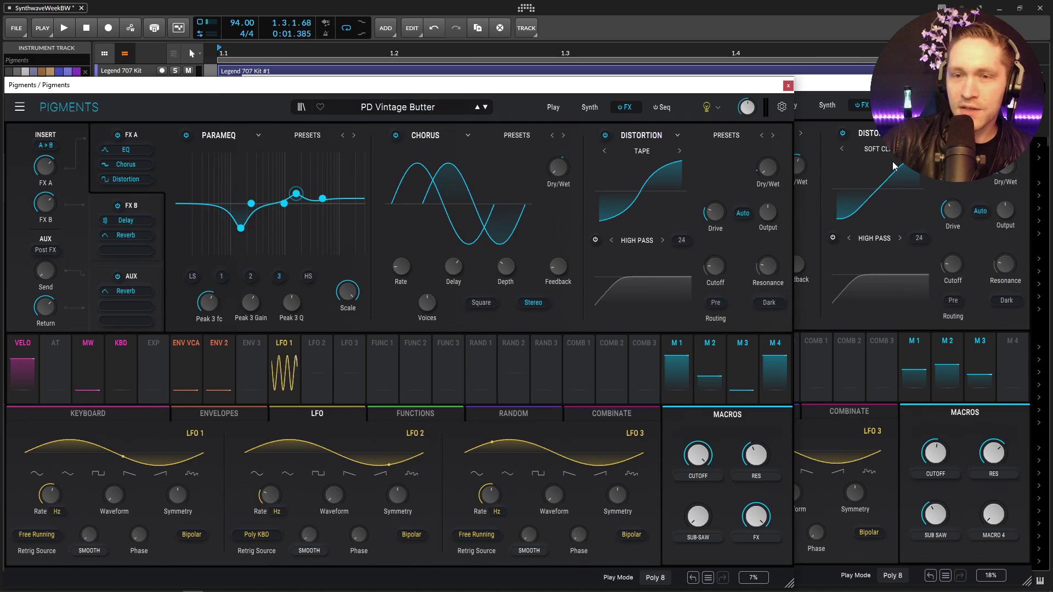
left_click(908, 137)
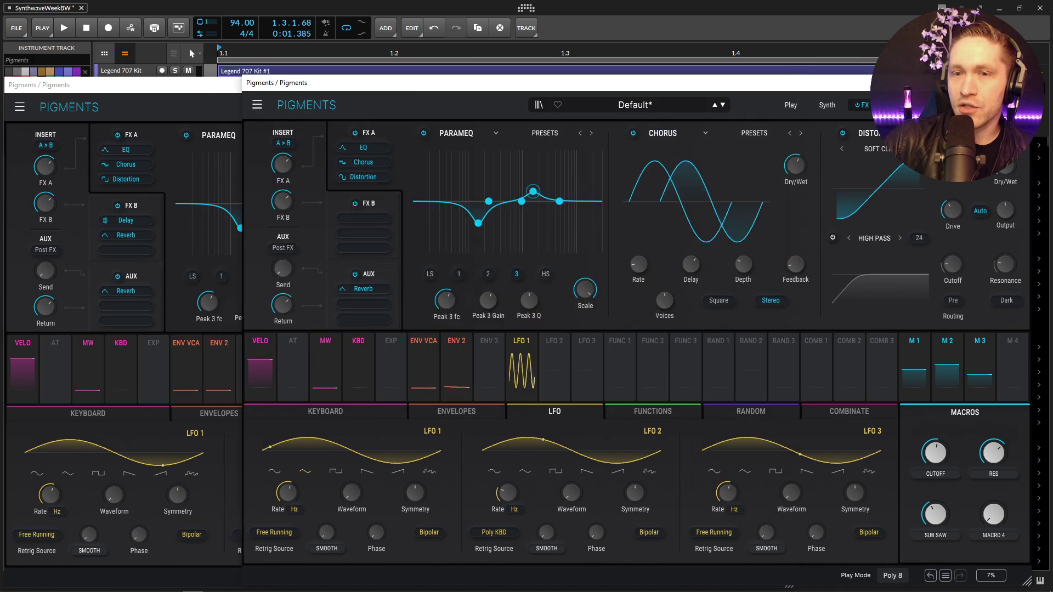
left_click(916, 149)
left_click(917, 149)
left_click(917, 148)
left_click(916, 149)
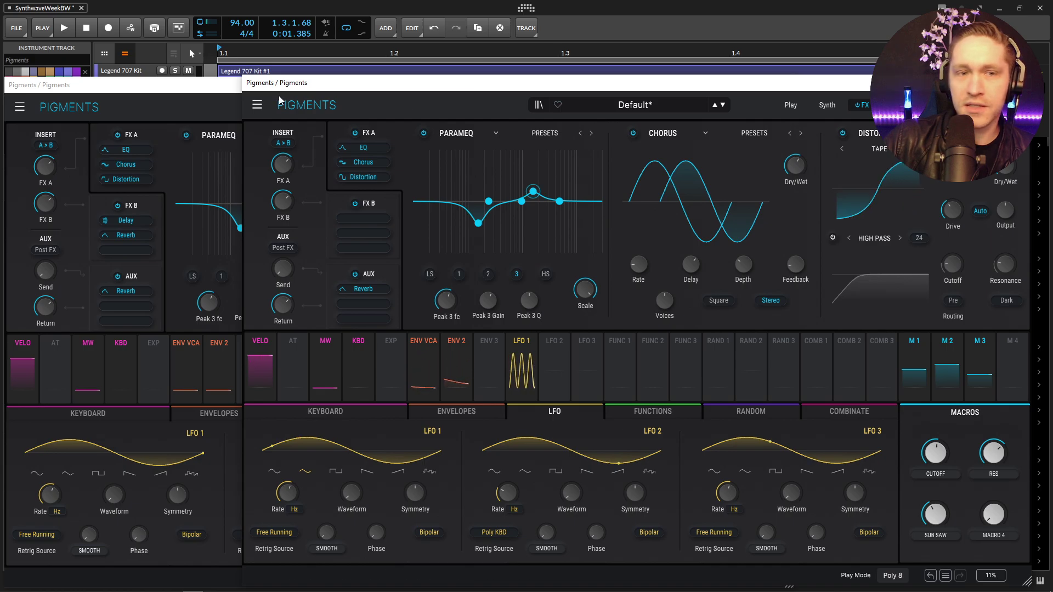
Step: Compare PD Vintage Butter's Distortion Dry/Wet and Drive with the Default patch's Distortion settings
left_click(220, 89)
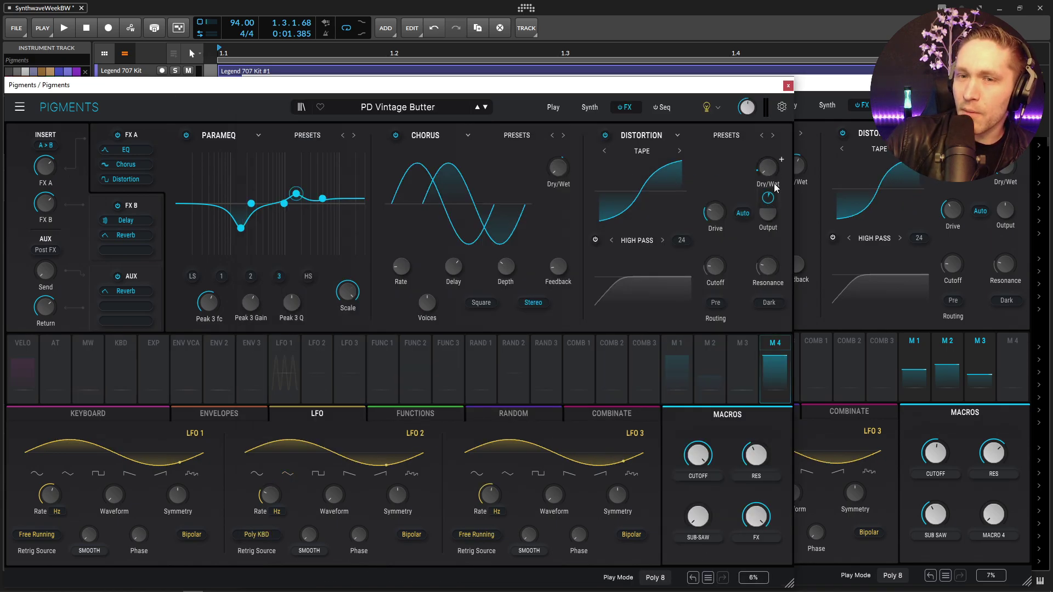
left_click(1020, 171)
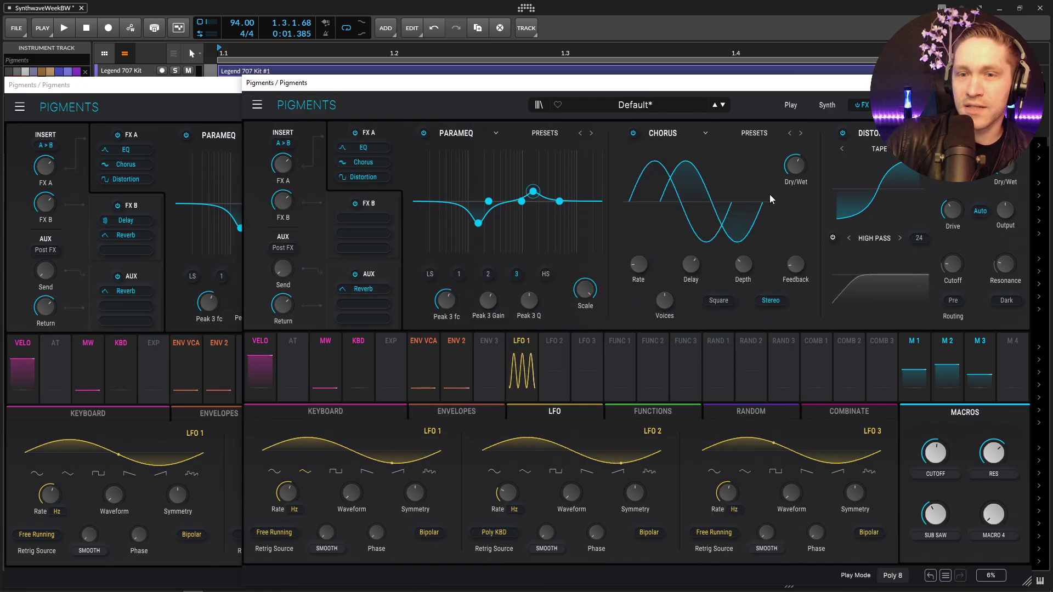
left_click(194, 96)
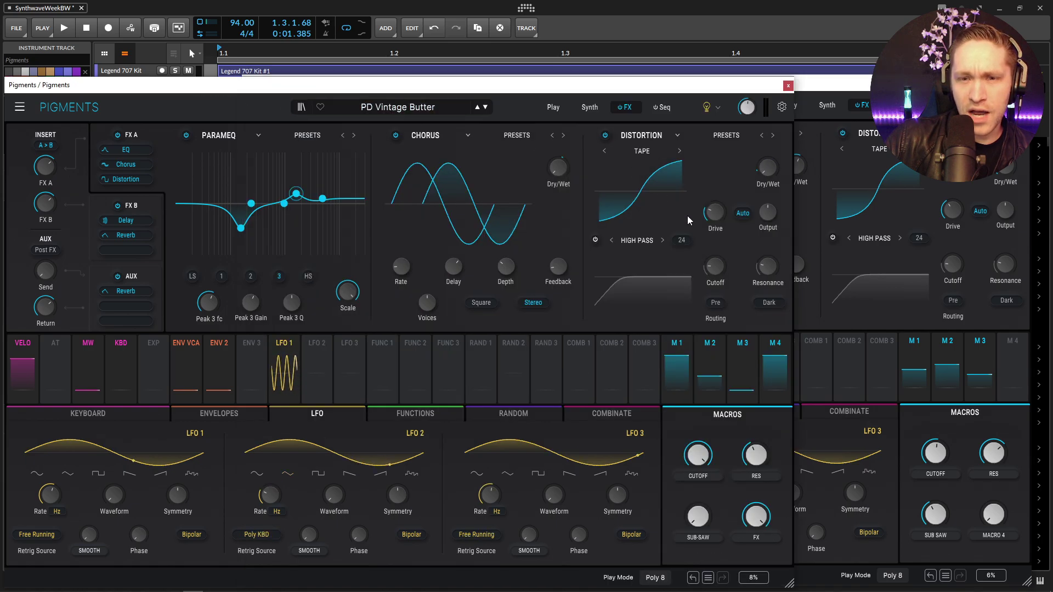
mouse_move(719, 219)
left_click(957, 218)
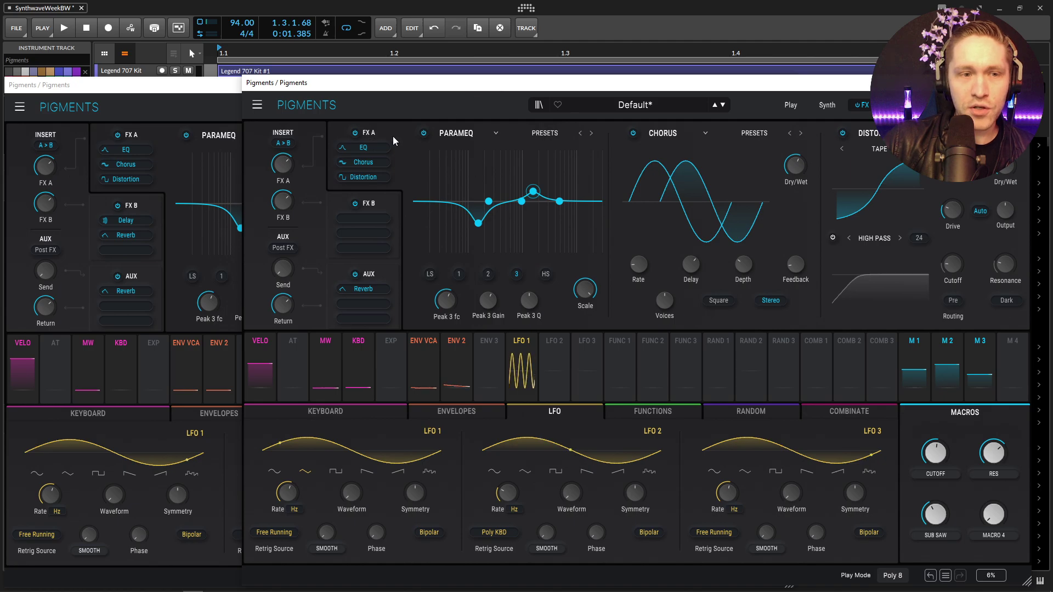
Step: Open FX B in both patches and add a Delay to the first FX B slot of the Default patch
left_click(386, 198)
left_click(158, 100)
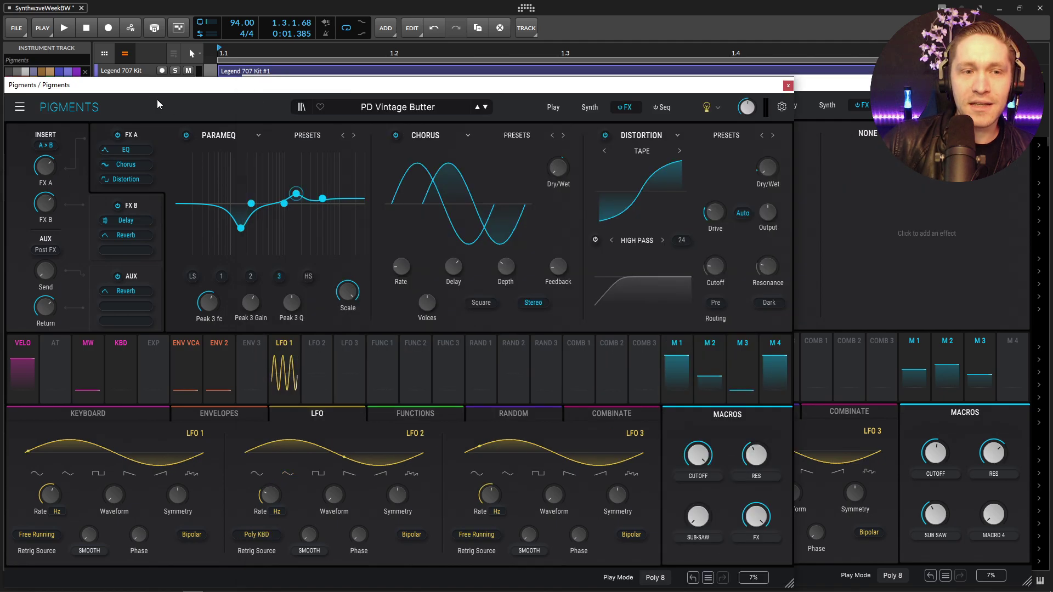
left_click(149, 202)
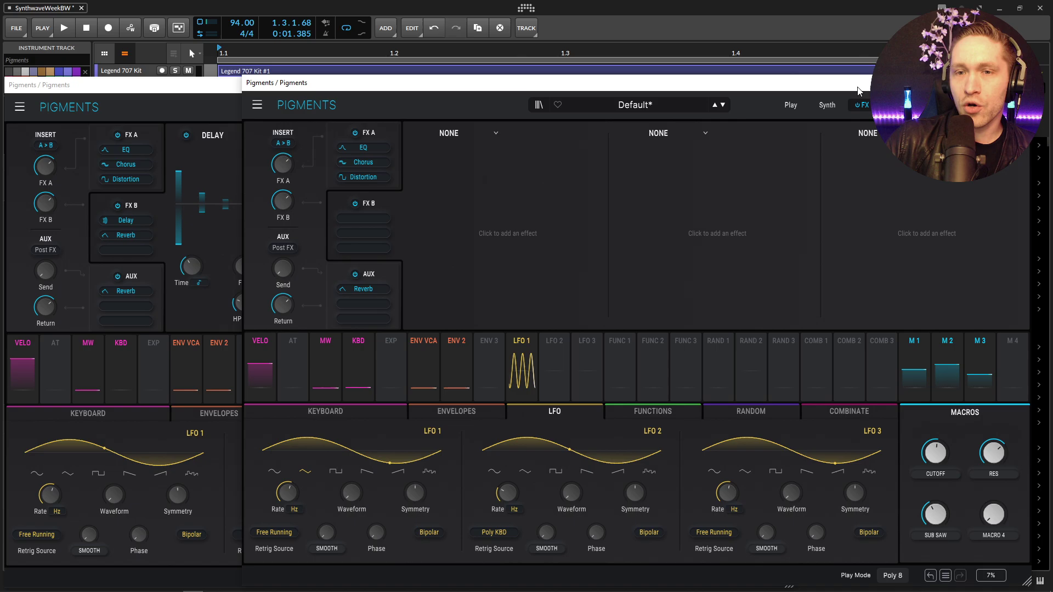
left_click(467, 133)
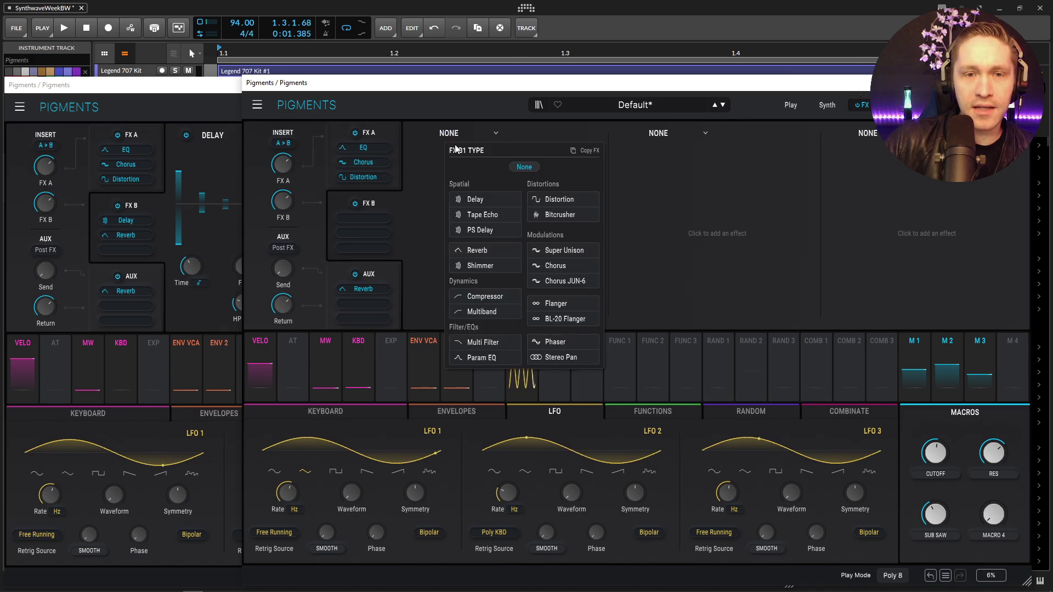
left_click(486, 200)
Step: Check PD Vintage Butter's FX B Delay settings and raise the HP Freq of the Default patch's Delay
left_click(189, 324)
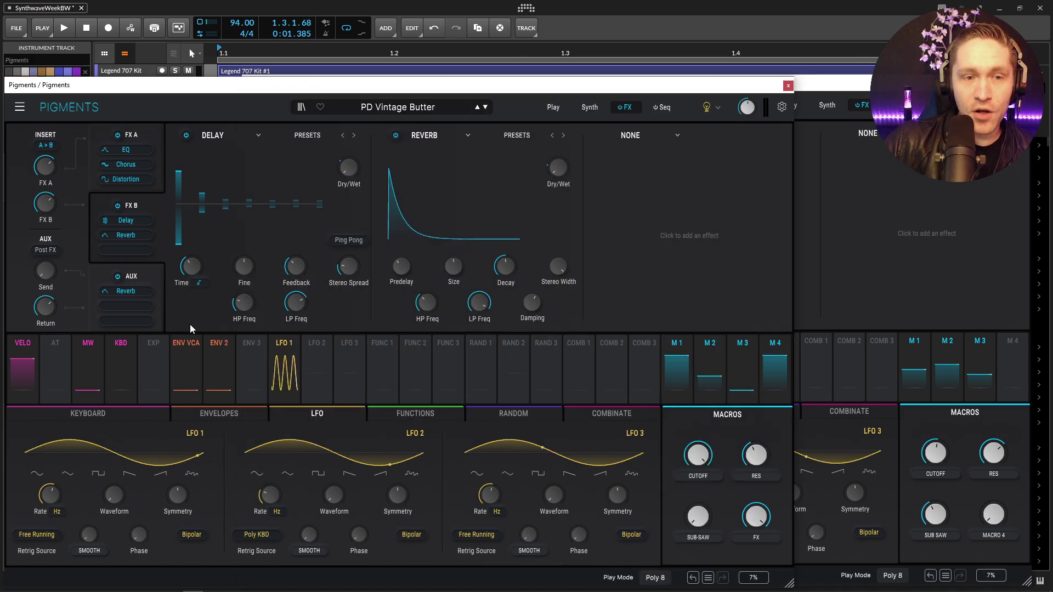
left_click(868, 75)
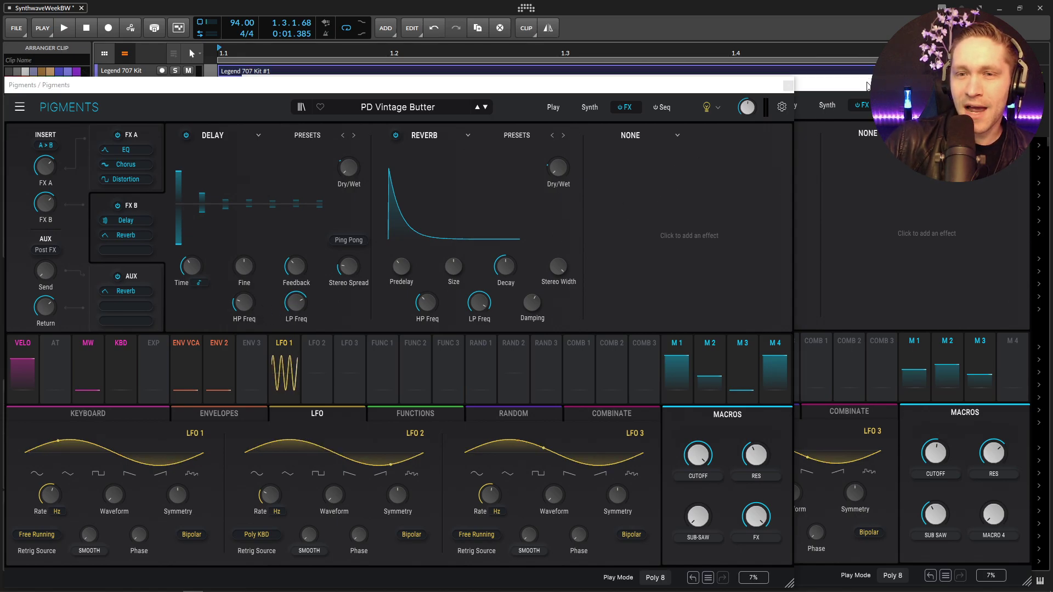
left_click(865, 82)
left_click_drag(485, 307, 485, 286)
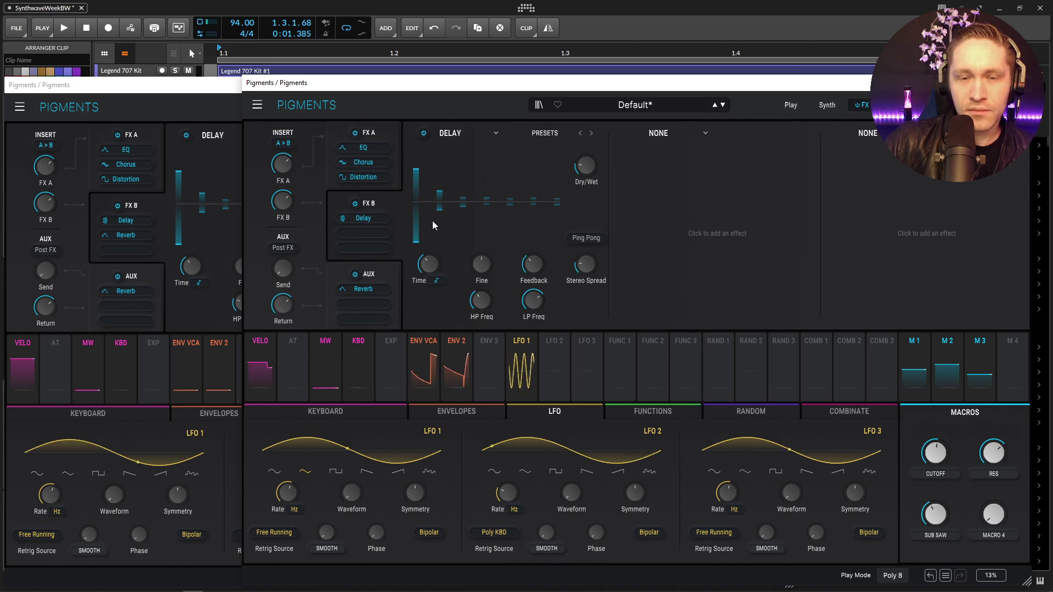
Step: Compare the FX B Delay settings and Dry/Wet modulation of PD Vintage Butter with the Default patch's Delay
left_click(218, 94)
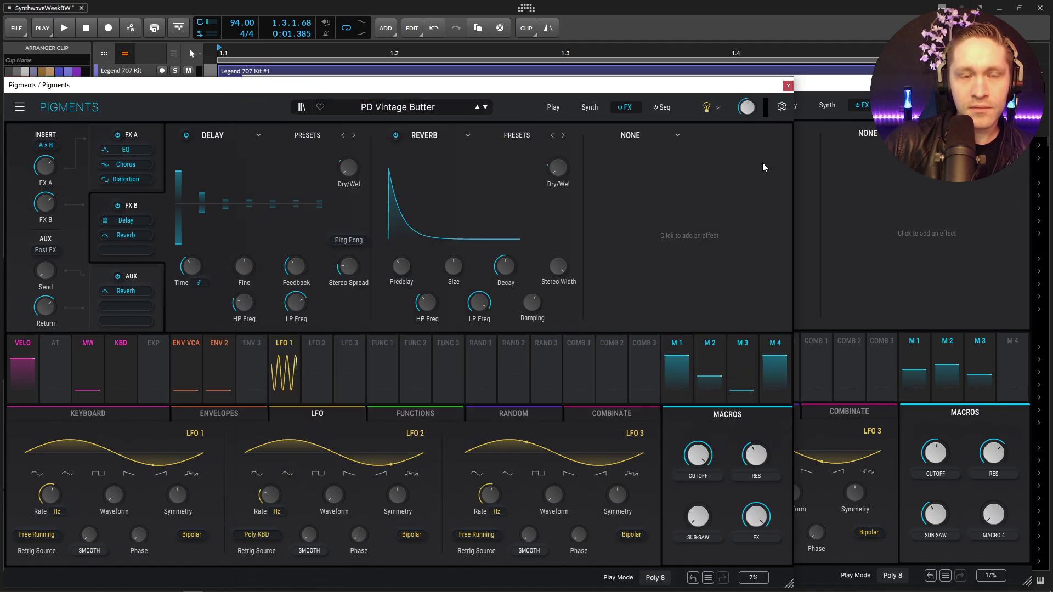
left_click(823, 90)
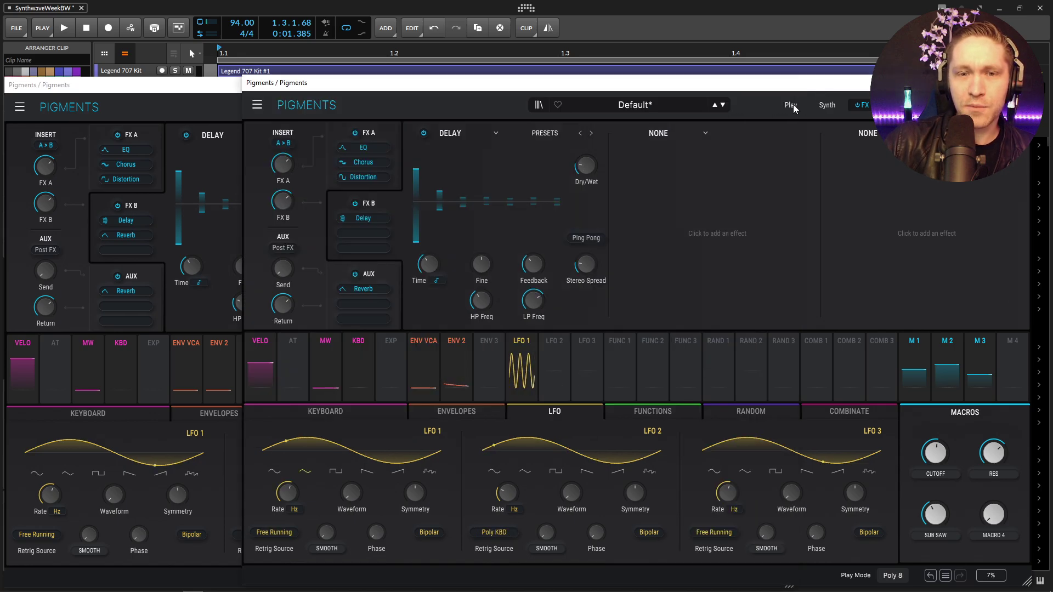
left_click(186, 100)
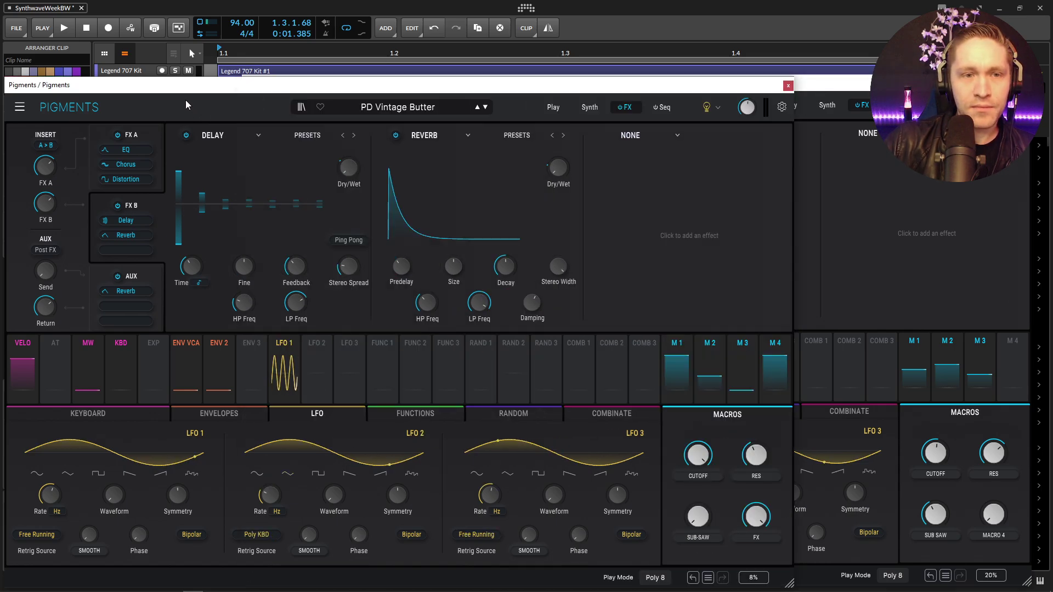
left_click(850, 87)
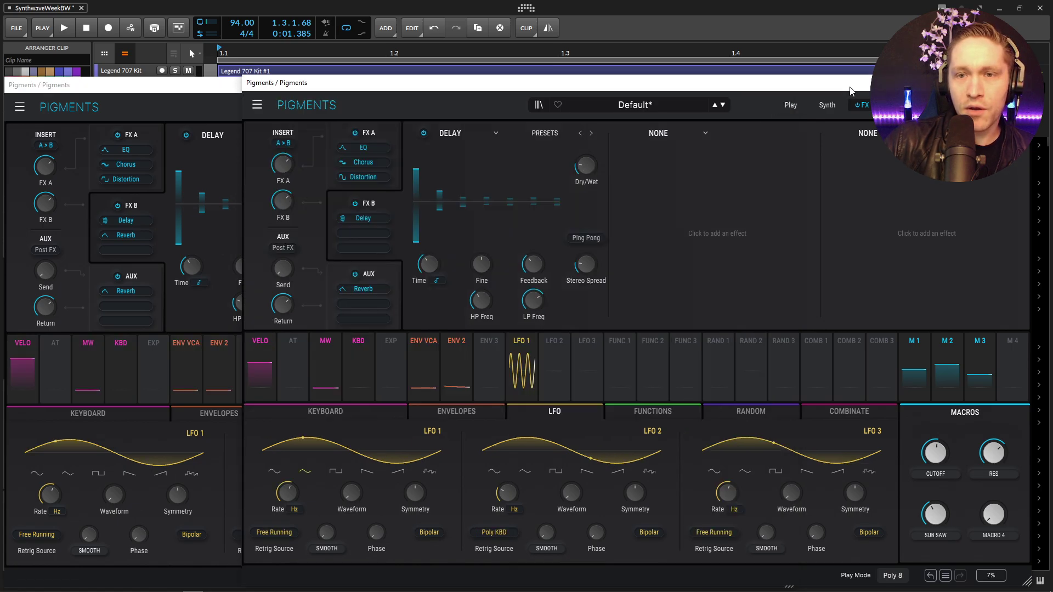
mouse_move(600, 157)
scroll(600, 158, "up", 4)
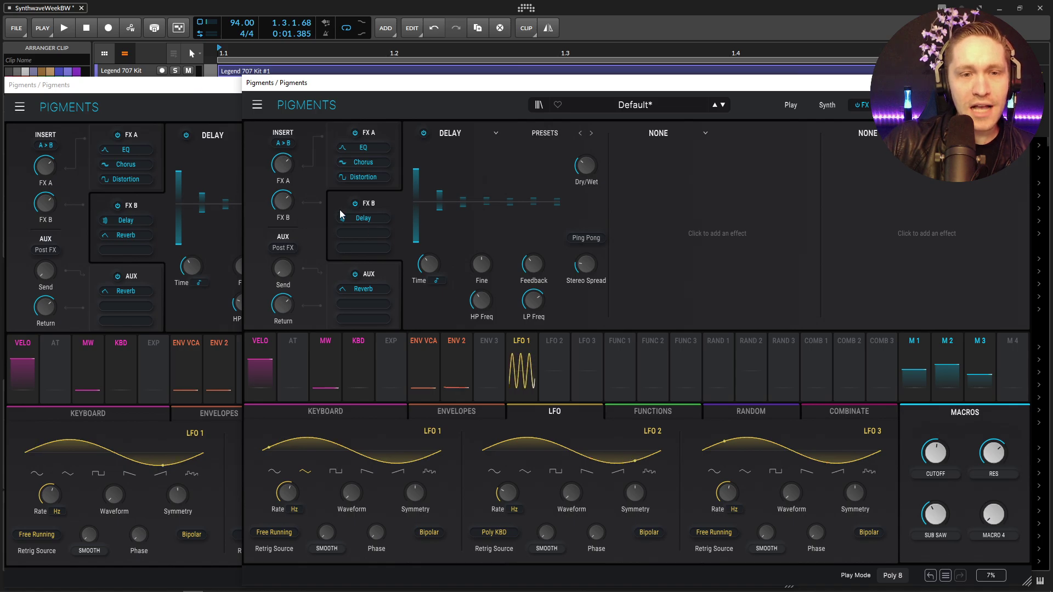
Step: Add a Reverb to the second FX B slot of the Default patch and compare it with PD Vintage Butter's Reverb
left_click(658, 134)
left_click(685, 251)
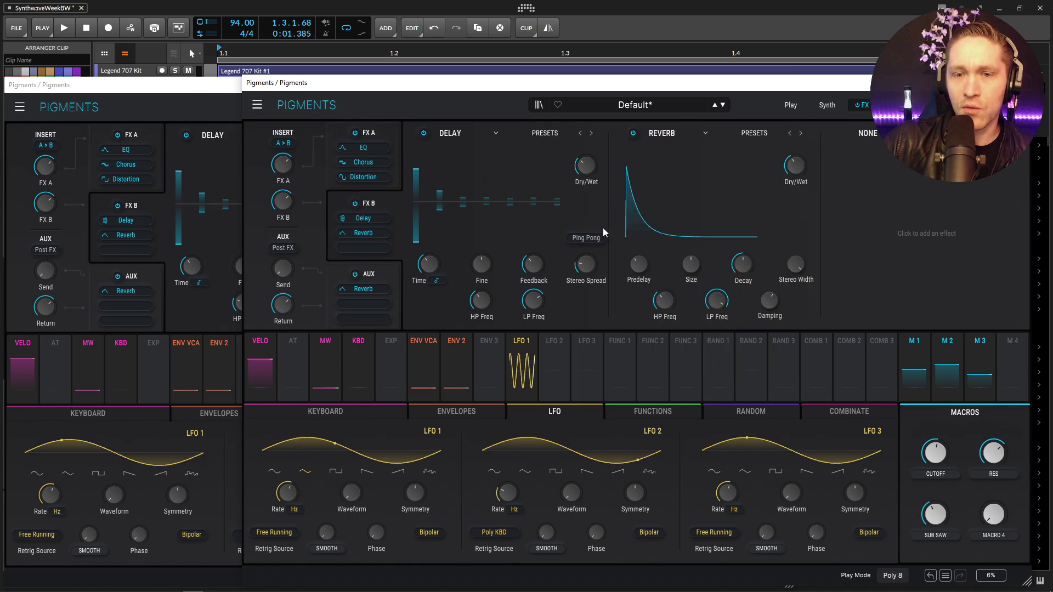
left_click(209, 93)
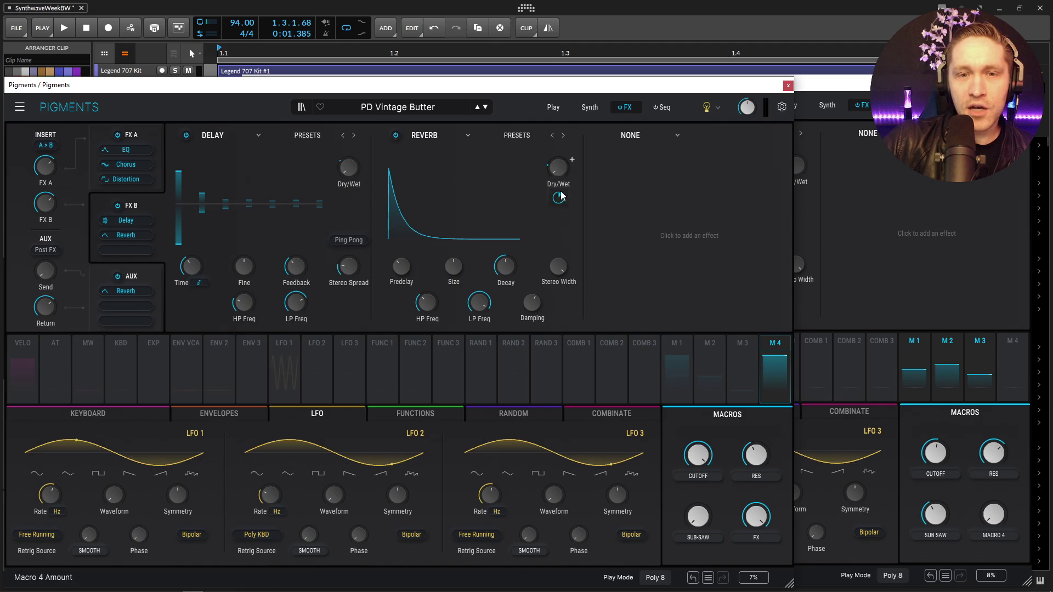
left_click(844, 90)
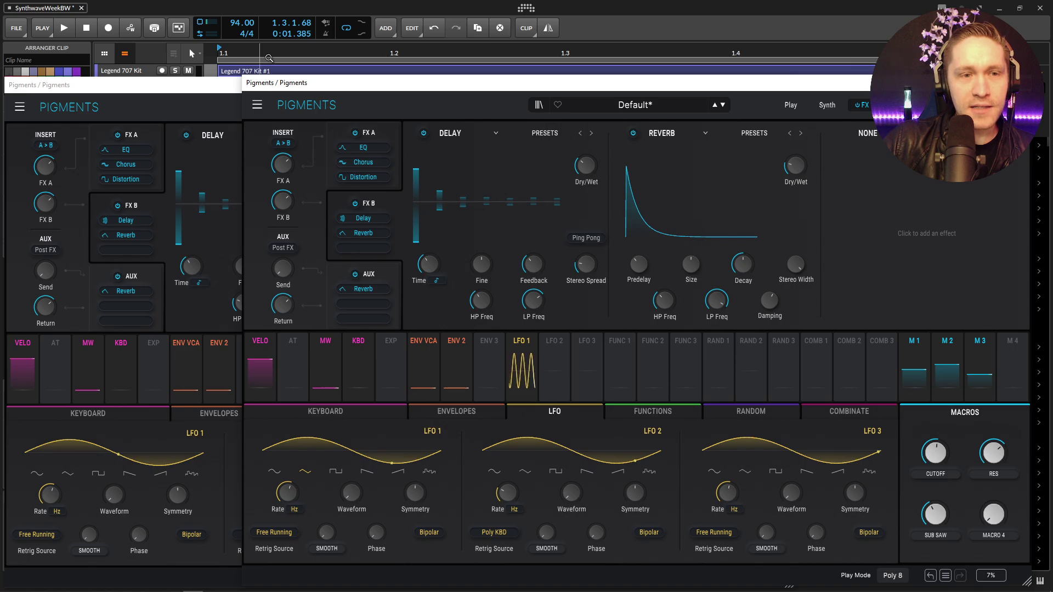
left_click(209, 103)
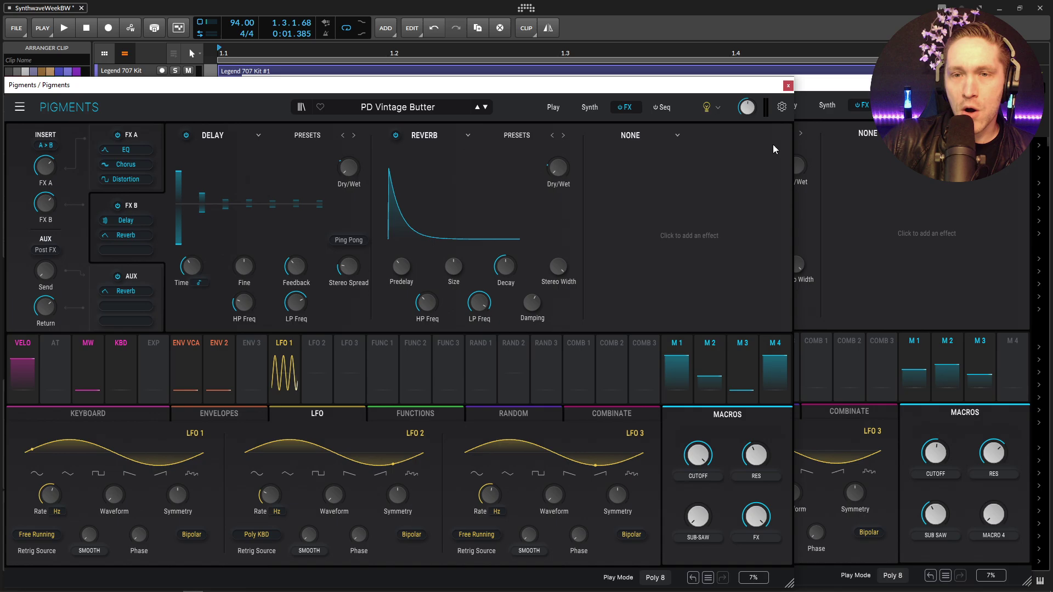
left_click(837, 92)
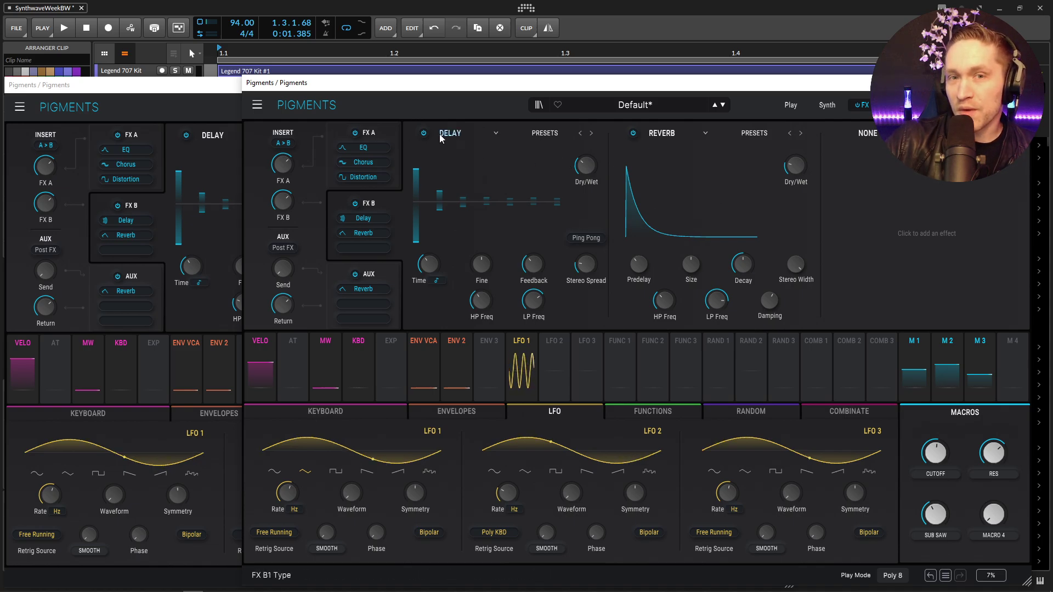
Step: Bypass the Default patch's FX B Reverb and raise the VVerb send of the lower Pigments track
left_click(633, 133)
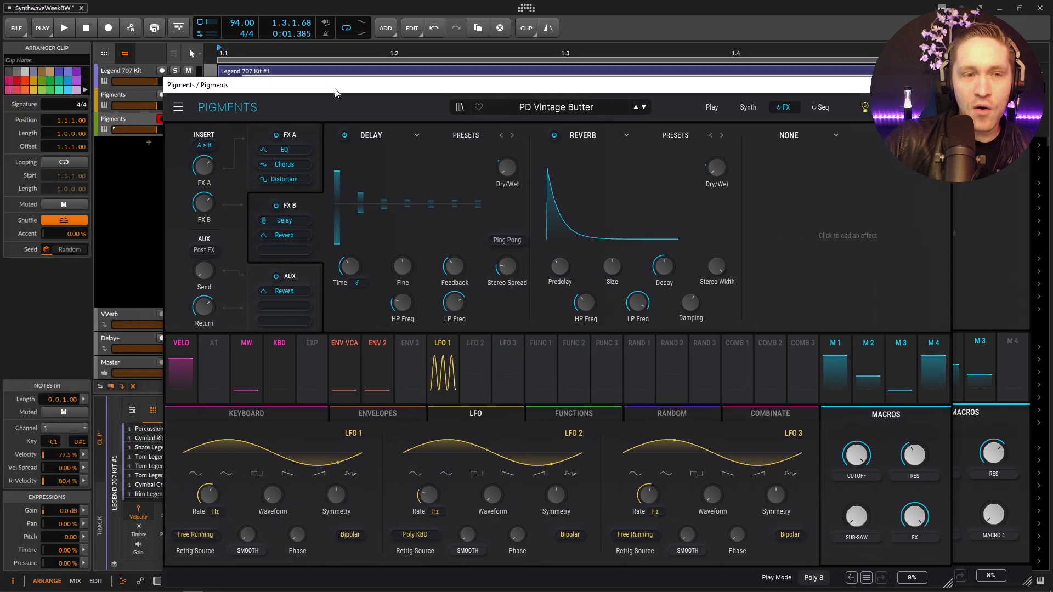
left_click(113, 121)
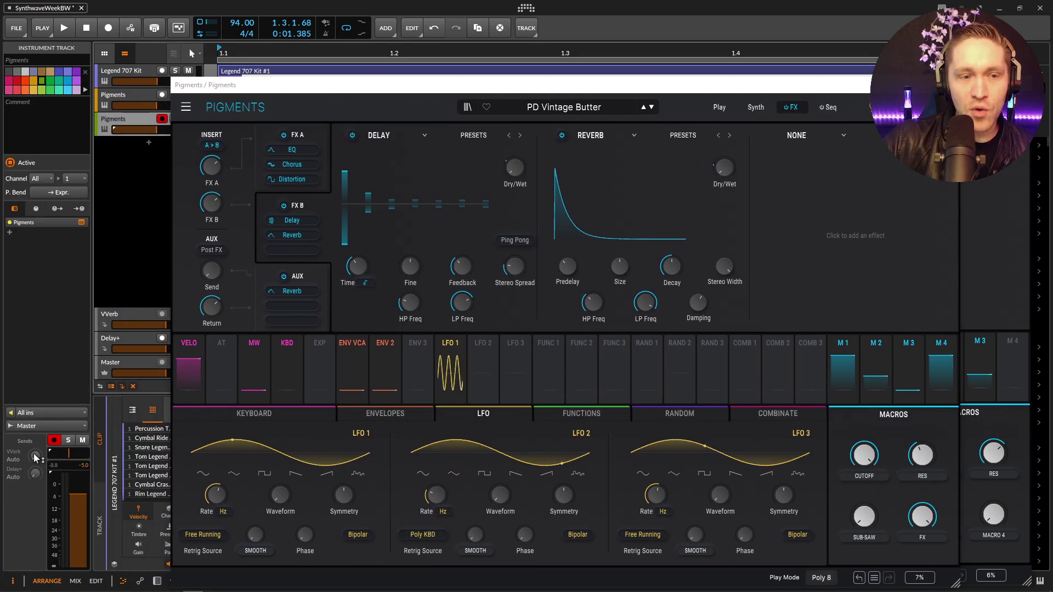
mouse_move(34, 454)
left_mouse_down()
mouse_move(34, 433)
mouse_move(36, 457)
left_mouse_up()
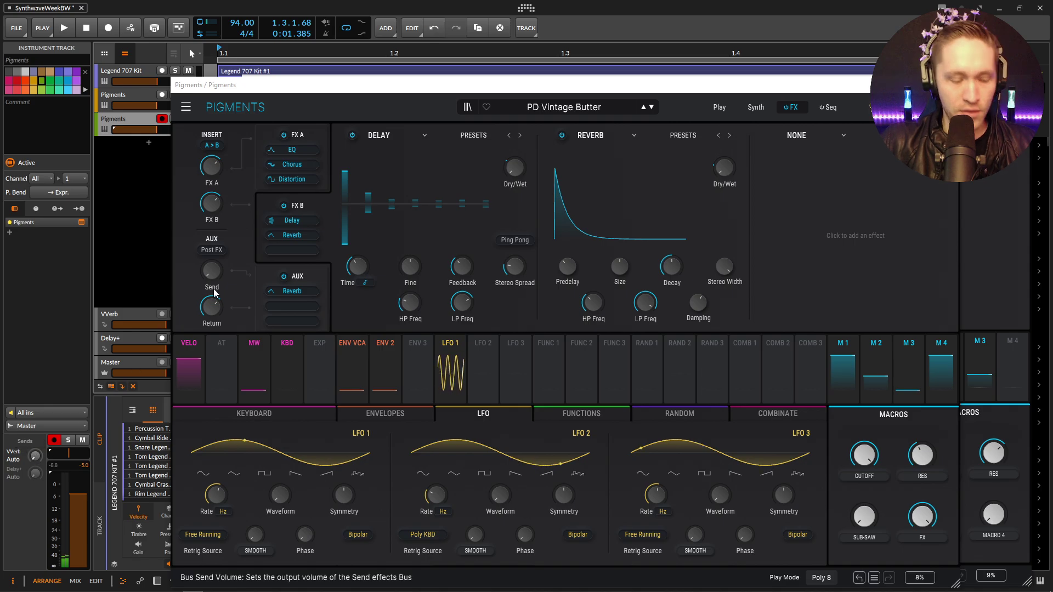
Step: Move the PD Vintage Butter window aside and reactivate the FX B Reverb in the Default patch
left_click_drag(825, 85, 667, 90)
left_click(835, 89)
left_click(630, 133)
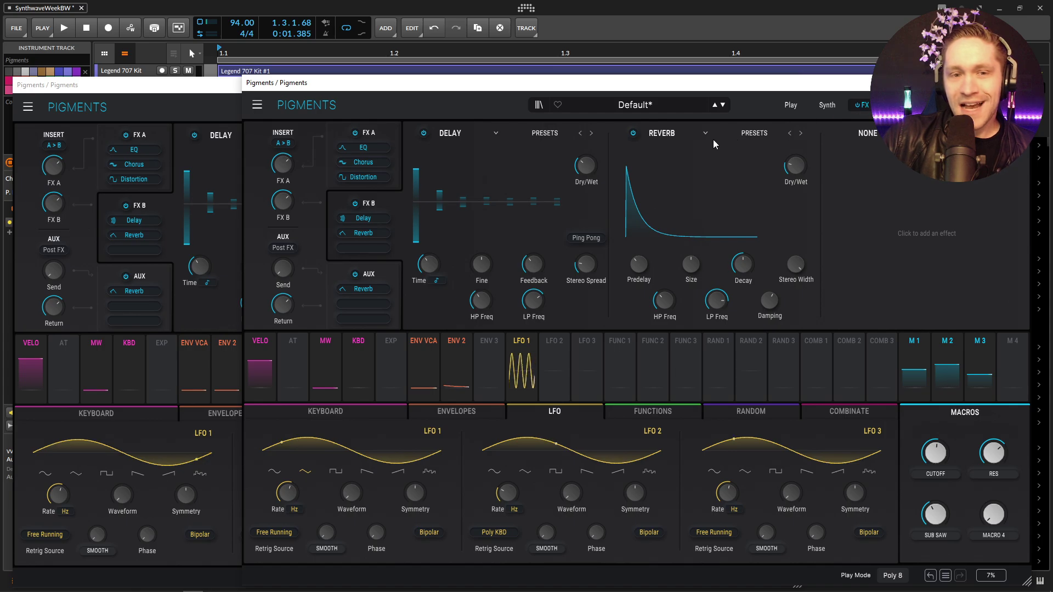
Step: Look over the Default patch's Synth and Play views and return to its effects
left_click(827, 106)
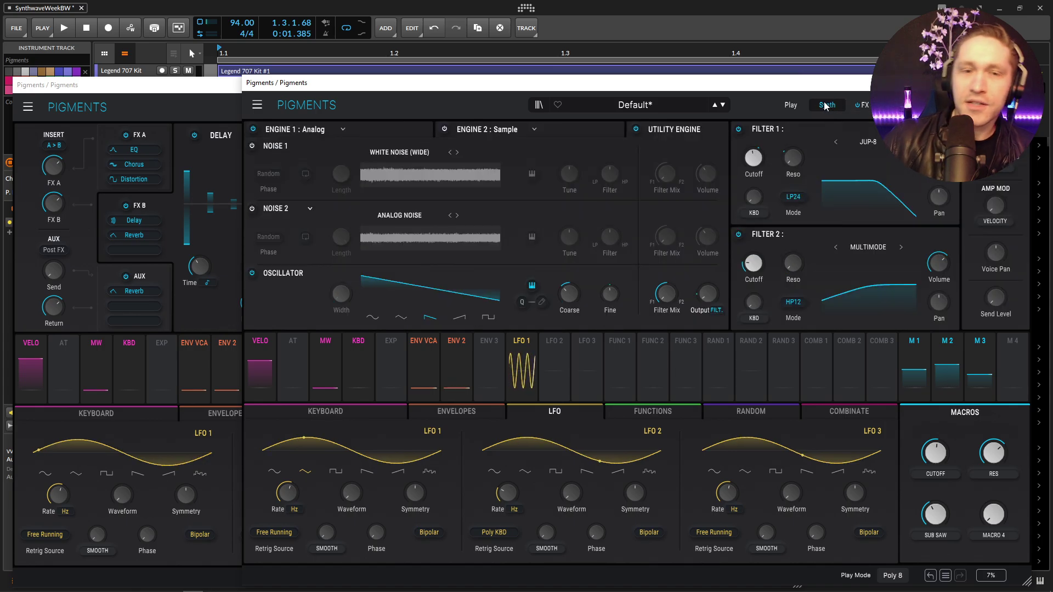
left_click(791, 104)
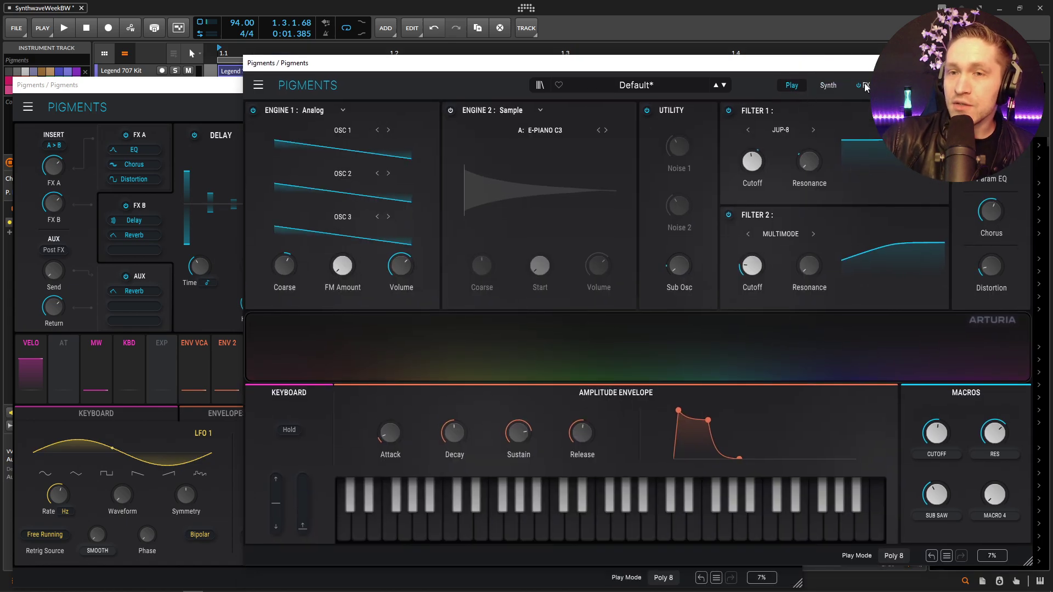
left_click(864, 84)
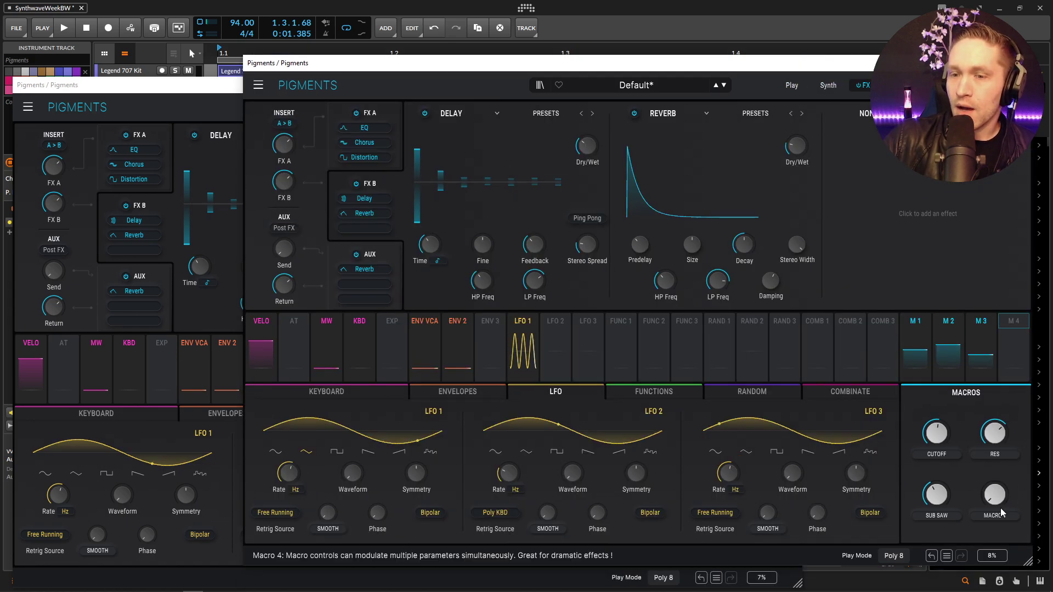
Step: Open FX A in the Default patch and assign Macro 4 to the Chorus Dry/Wet
left_click(385, 108)
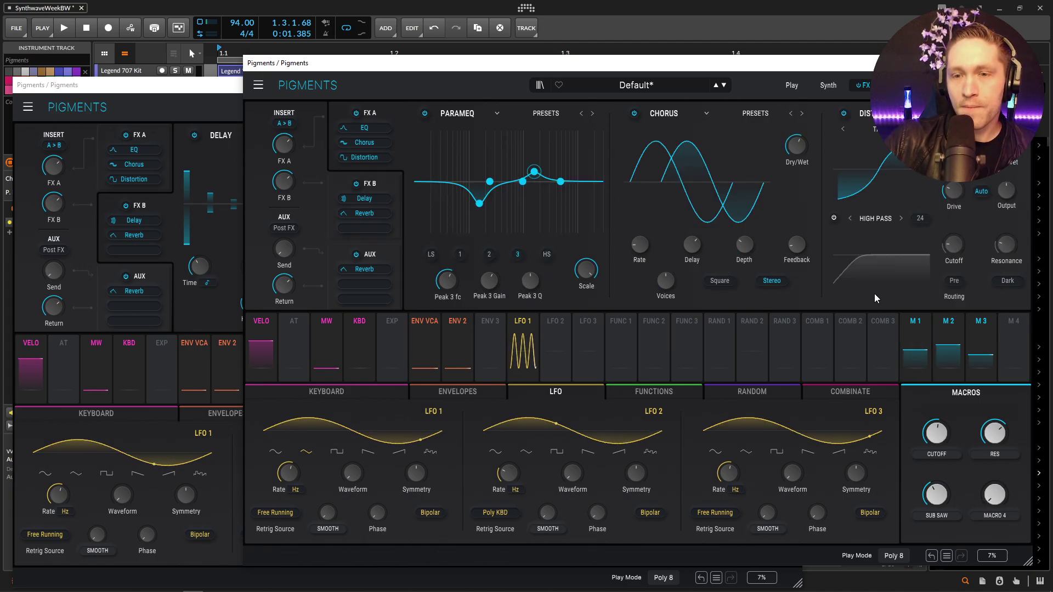
left_click_drag(1021, 360, 798, 143)
left_click_drag(1014, 341, 794, 152)
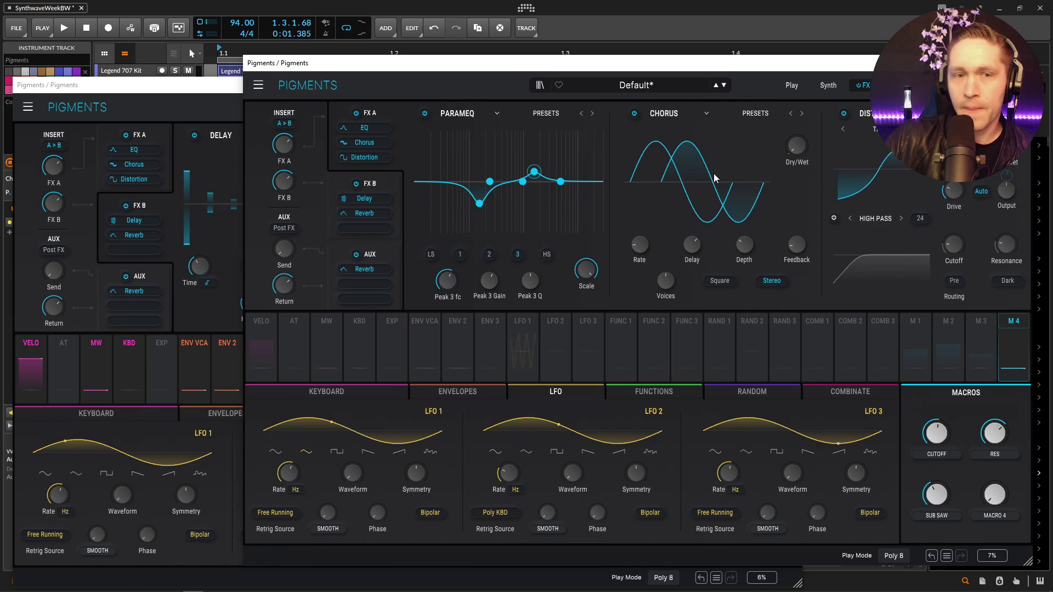
Step: Assign Macro 4 to the Dry/Wet of the FX B Delay and Reverb, with an amount of 0.32 on the Delay
left_click(378, 187)
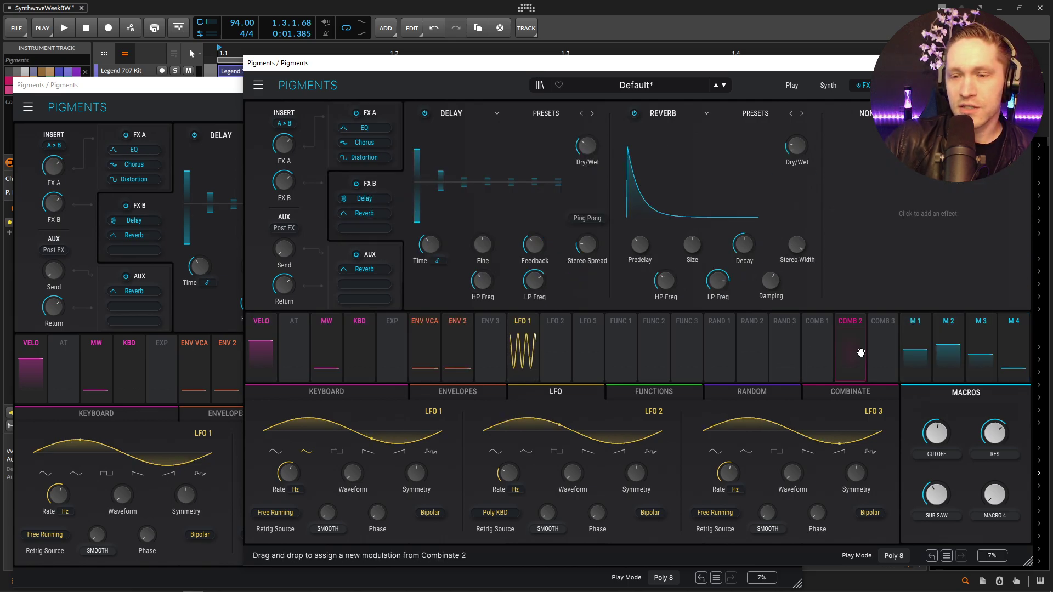
left_click_drag(1012, 354, 791, 142)
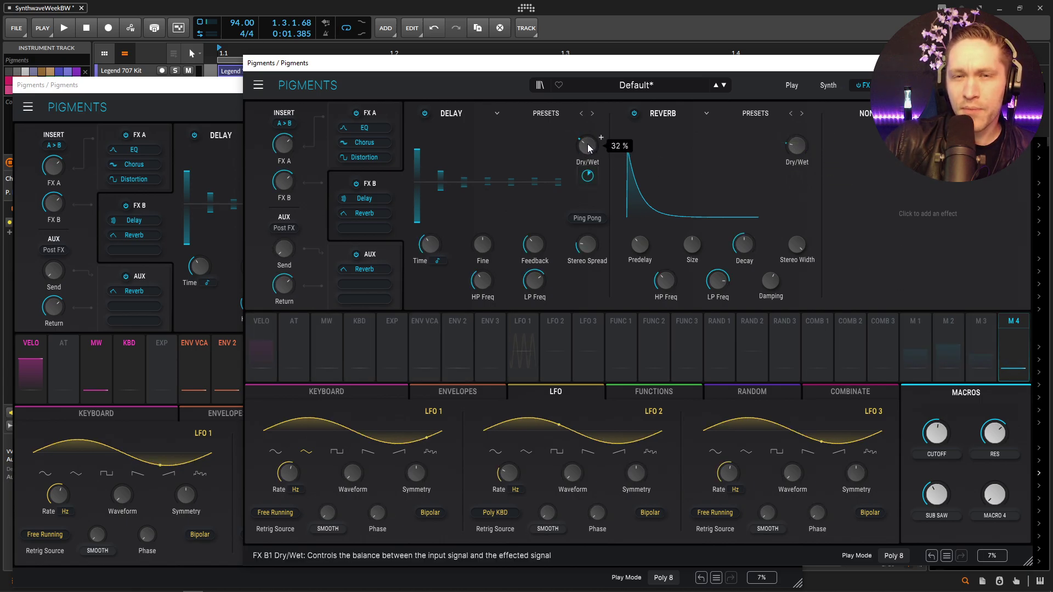
mouse_move(586, 178)
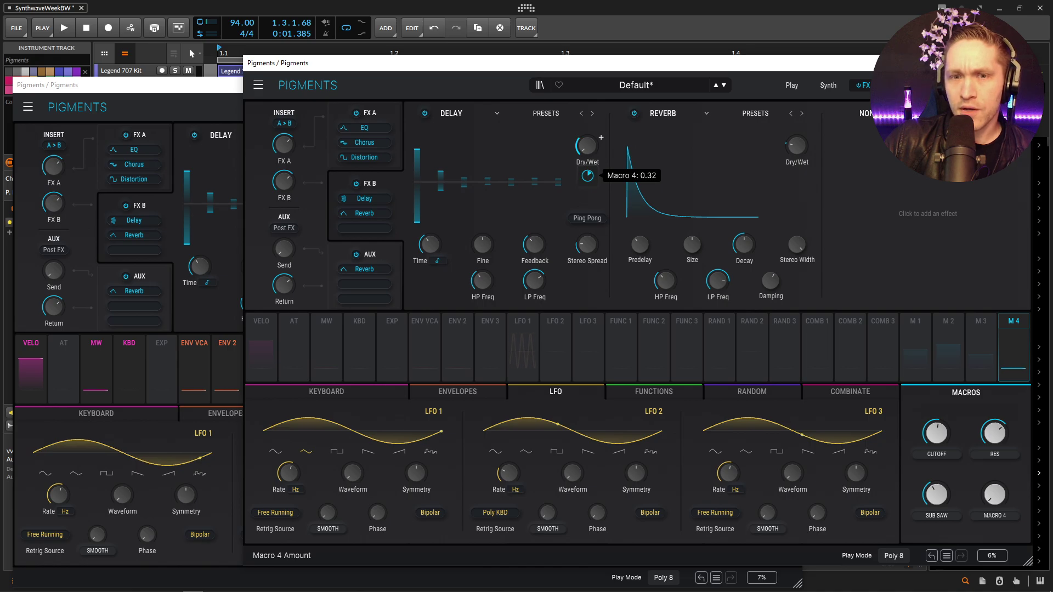
mouse_move(798, 177)
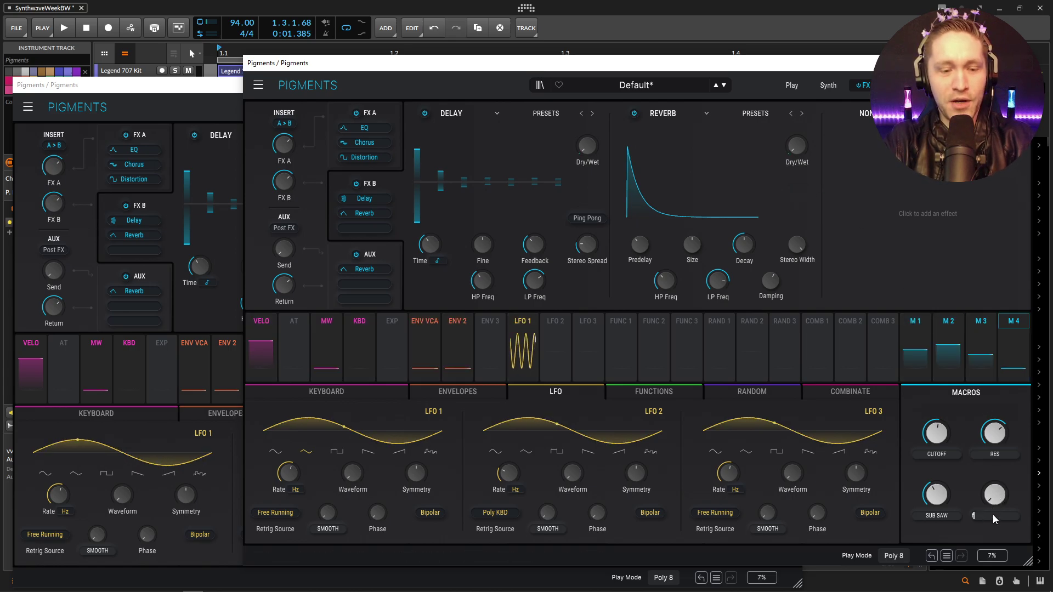
Step: Rename Macro 4 to FX and set it to 1.00
left_click_drag(997, 489, 997, 462)
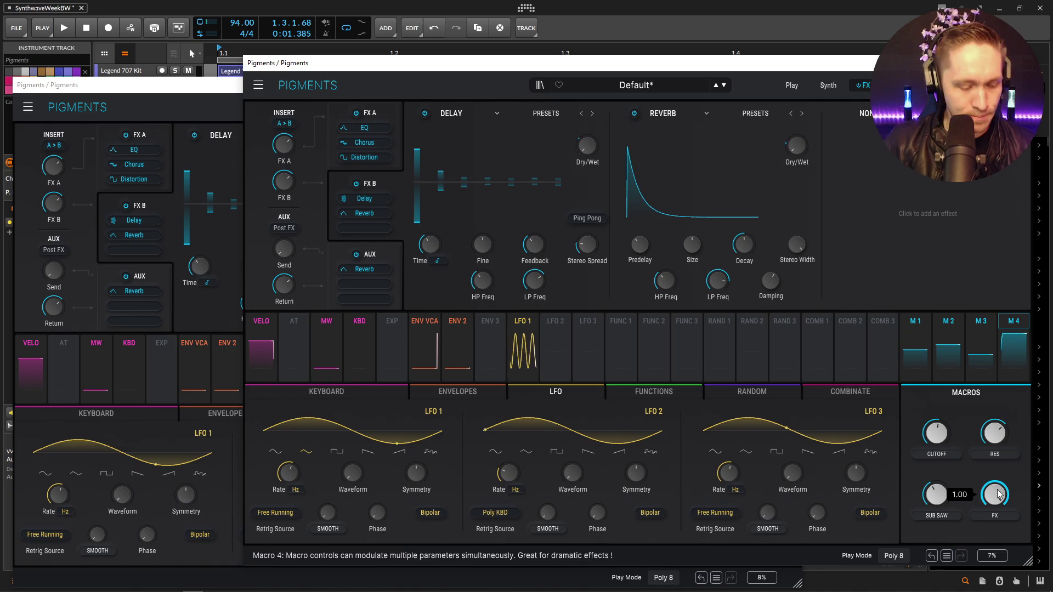